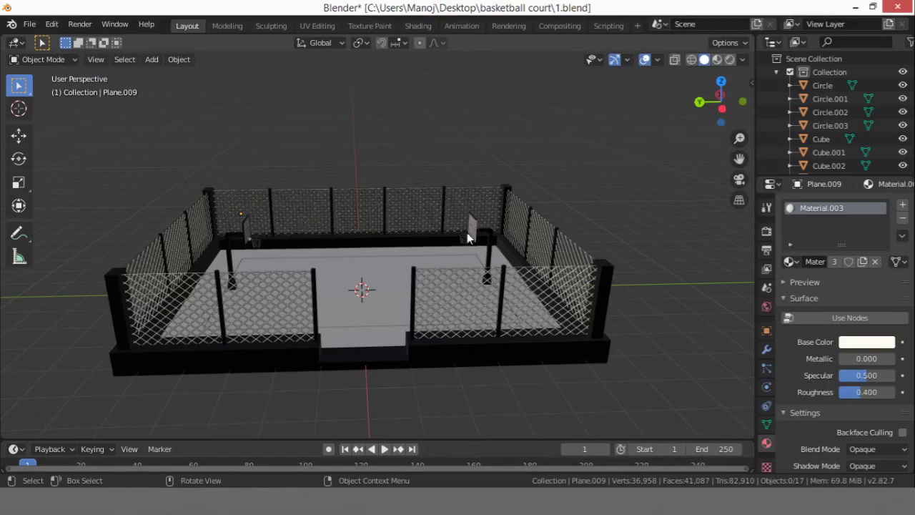
Add a cube mesh at the centre of the basketball court scene
middle_drag(467, 232, 263, 260)
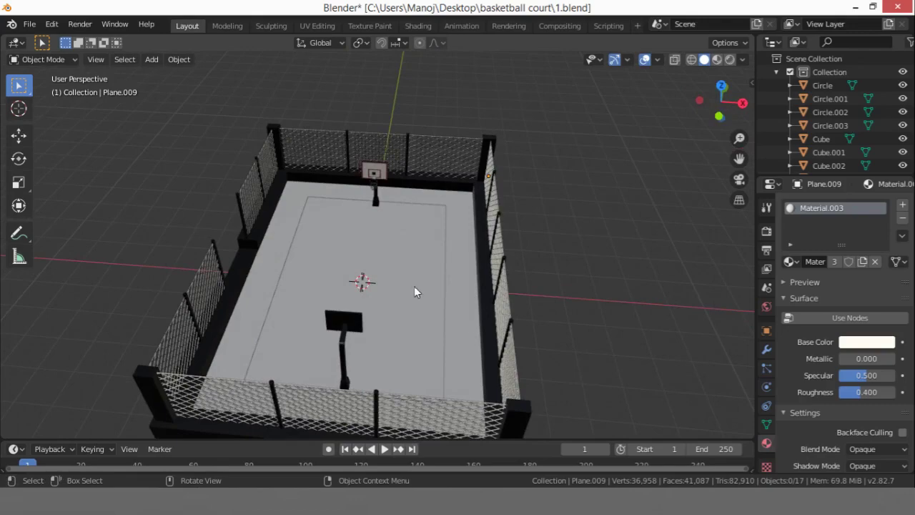
middle_drag(215, 204, 387, 200)
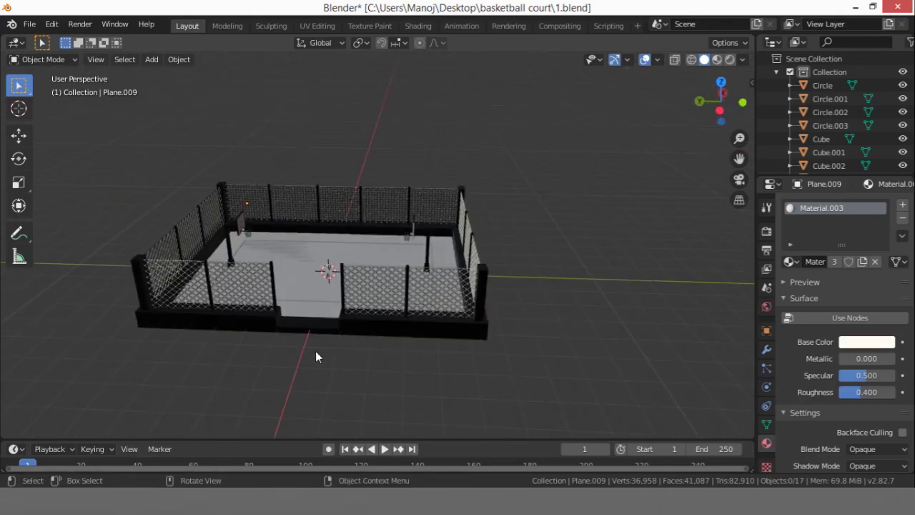
middle_drag(312, 317, 312, 308)
key(shift+a)
mouse_move(313, 230)
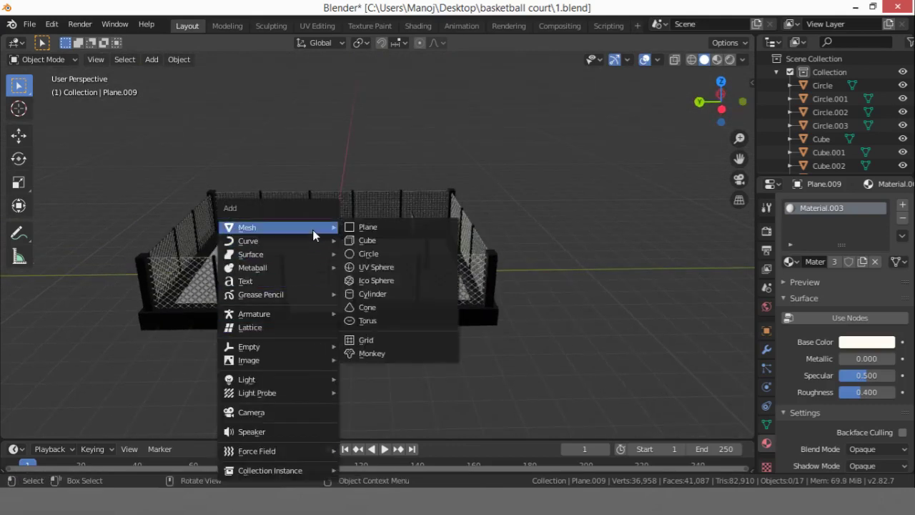
click(373, 241)
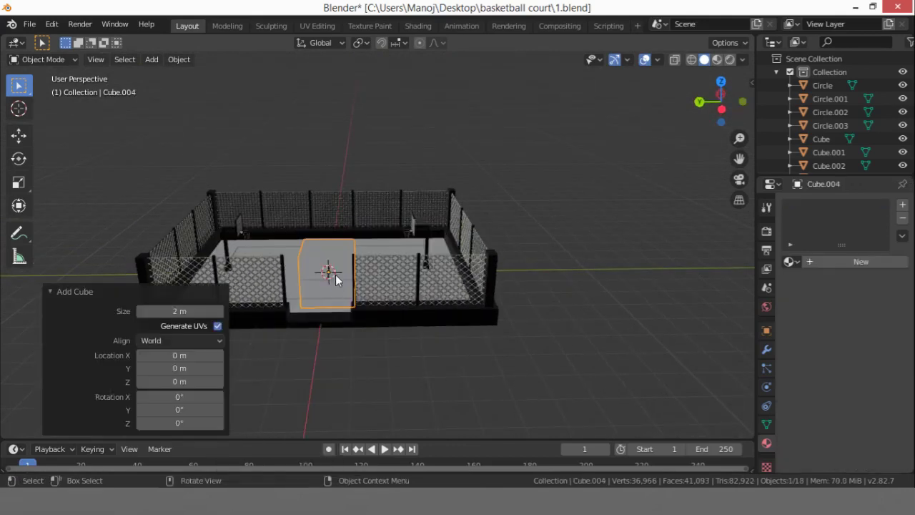
Move the cube about 9.7 m along the Y axis, outside the fenced court
middle_drag(599, 177, 553, 233)
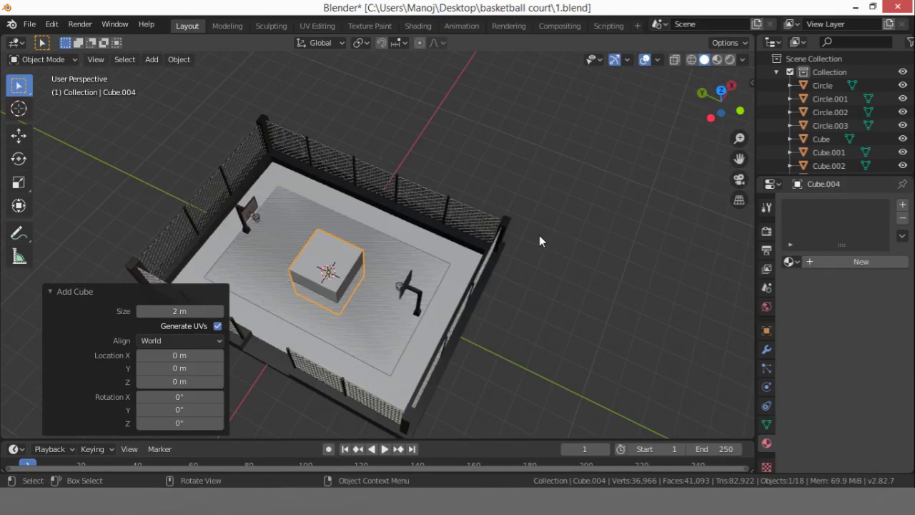
key(g)
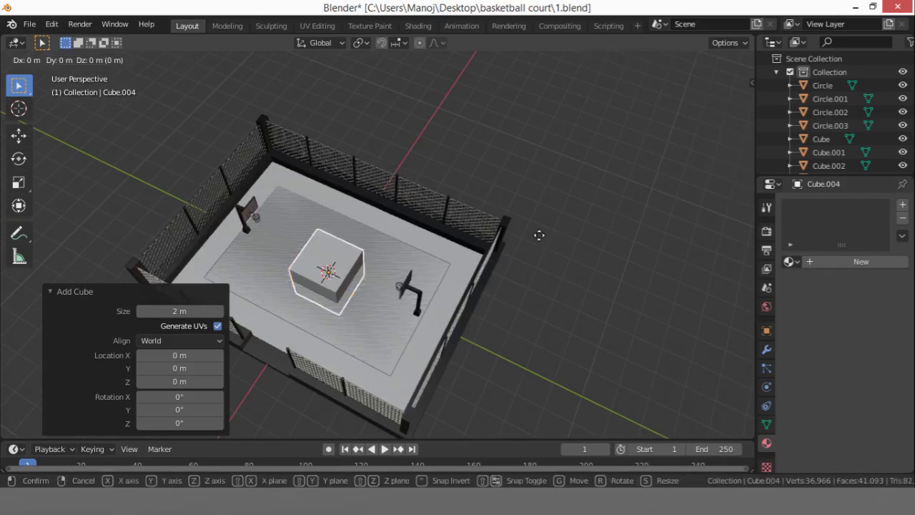
key(y)
click(265, 219)
middle_drag(265, 219, 377, 158)
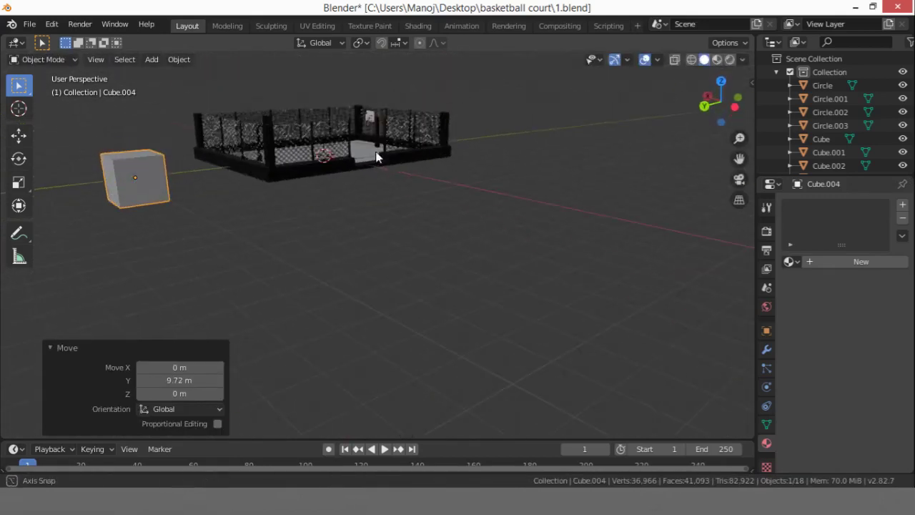
click(50, 347)
Scale the cube down uniformly to a small block beside the court
scroll(215, 314, up, 3)
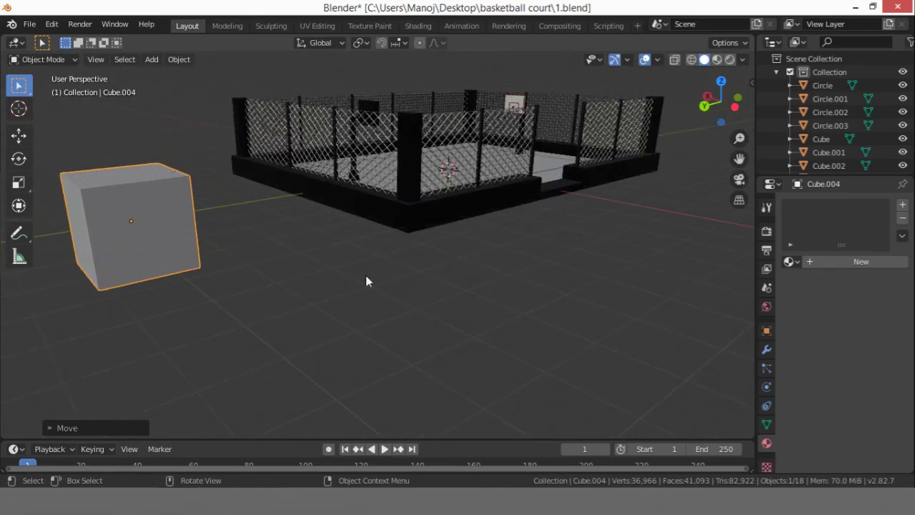
key(s)
click(166, 231)
scroll(126, 210, up, 3)
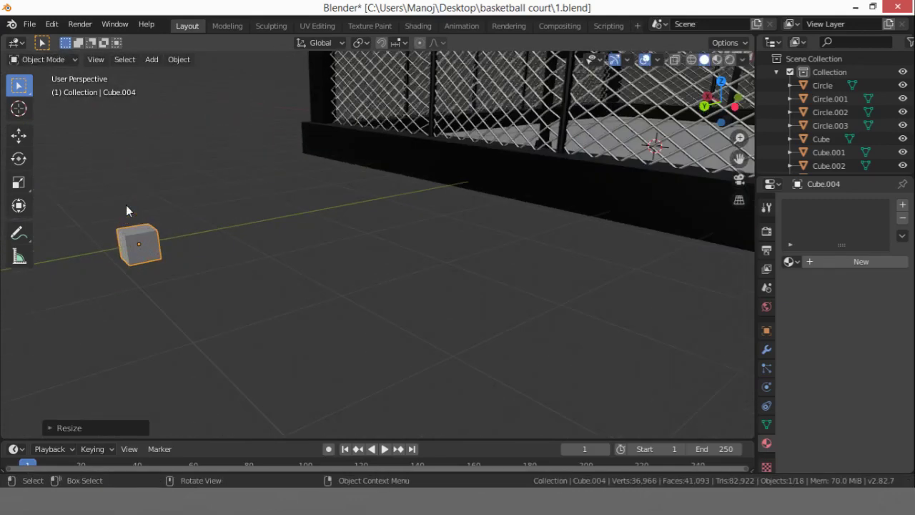
middle_drag(126, 210, 286, 236)
key(s)
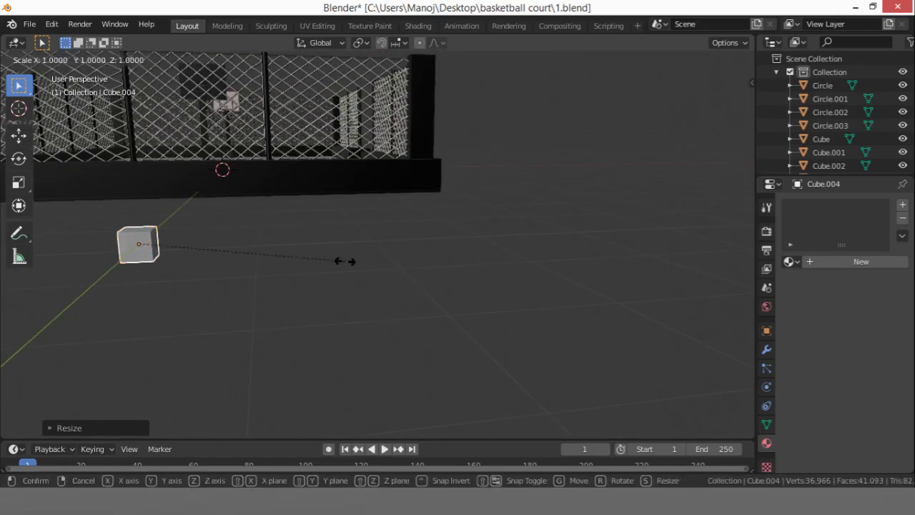
click(286, 250)
Extrude the block's top face upward about 0.31 m, and extrude it again to add a short corner section
key(Tab)
click(145, 233)
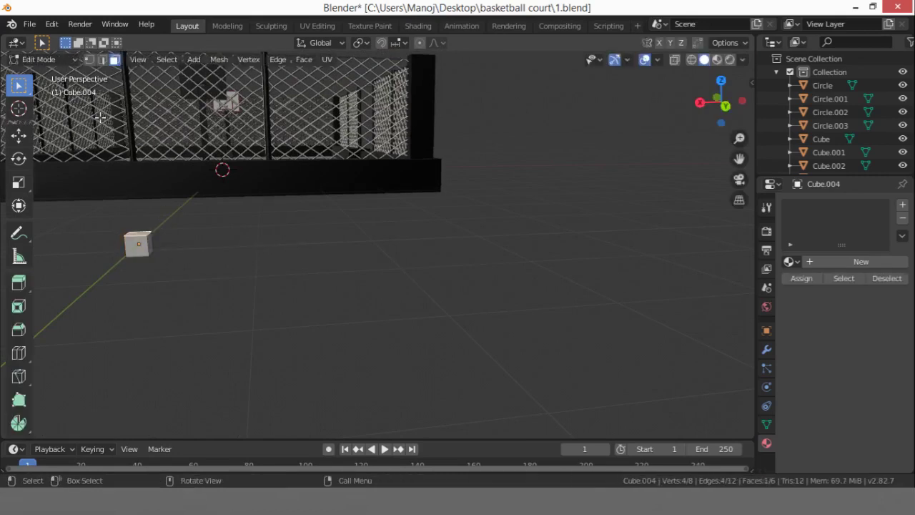
key(e)
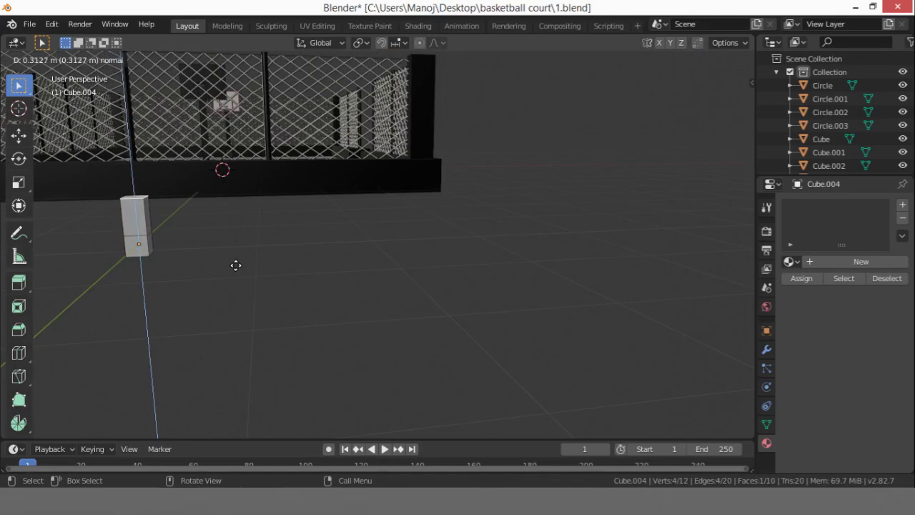
click(236, 265)
key(e)
click(212, 219)
Extrude the corner section's side face about 0.59 m into a horizontal bar, and extrude a further end section of about 0.2 m
middle_drag(212, 219, 158, 209)
key(e)
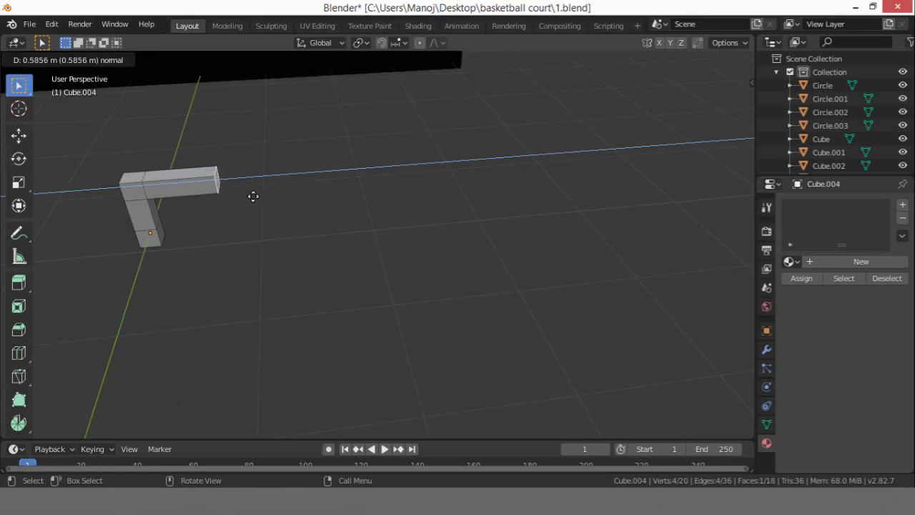
click(253, 196)
key(e)
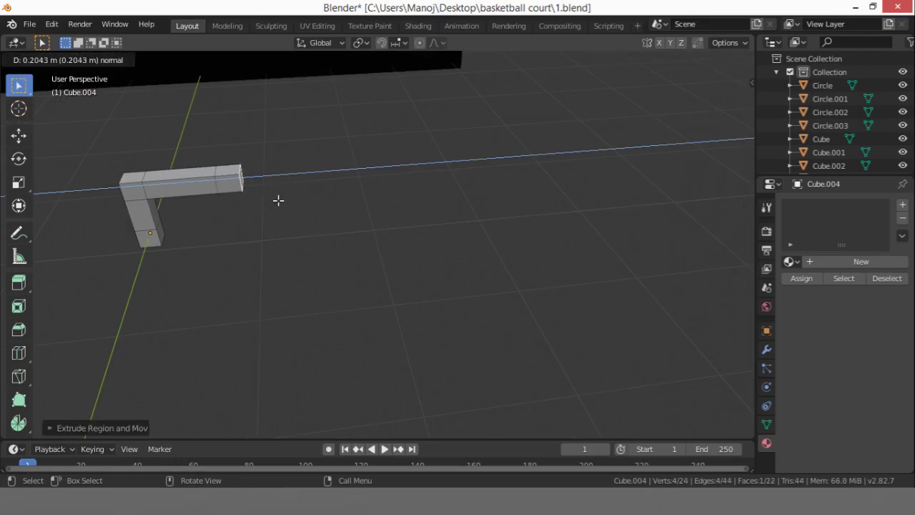
click(278, 201)
Extrude the underside of the bar's end section downward in two segments to form a second leg
middle_drag(278, 200, 245, 114)
click(235, 188)
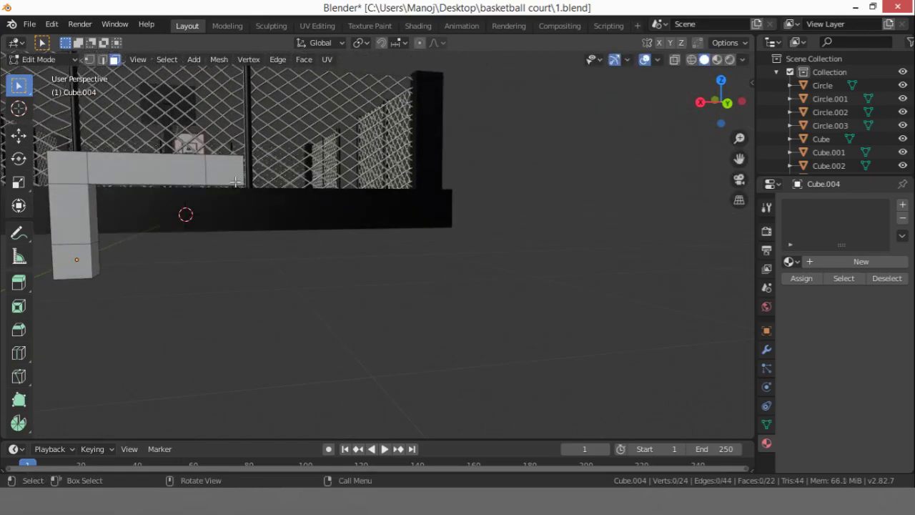
middle_drag(236, 181, 238, 156)
click(227, 188)
key(e)
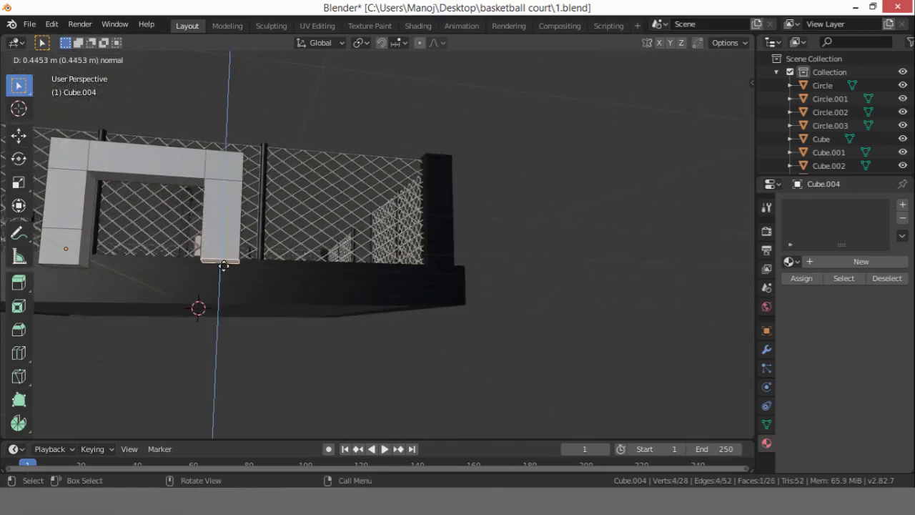
click(227, 247)
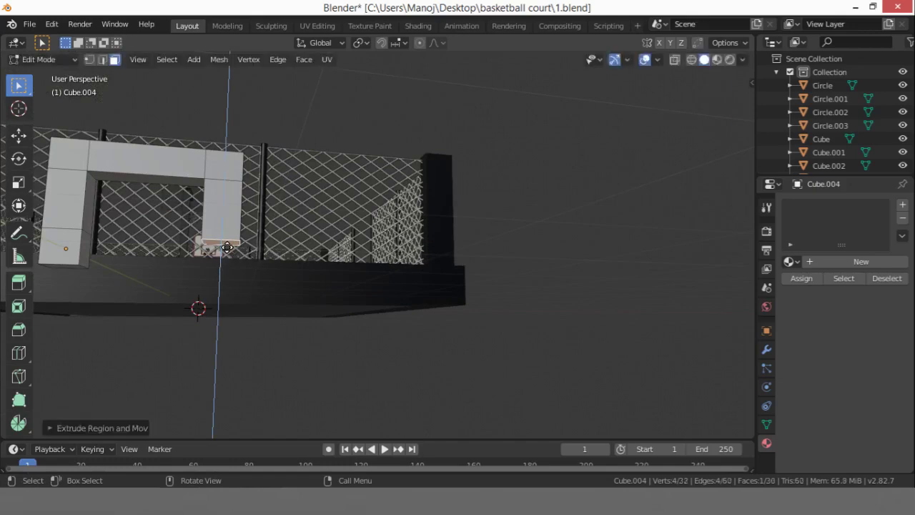
key(e)
click(225, 268)
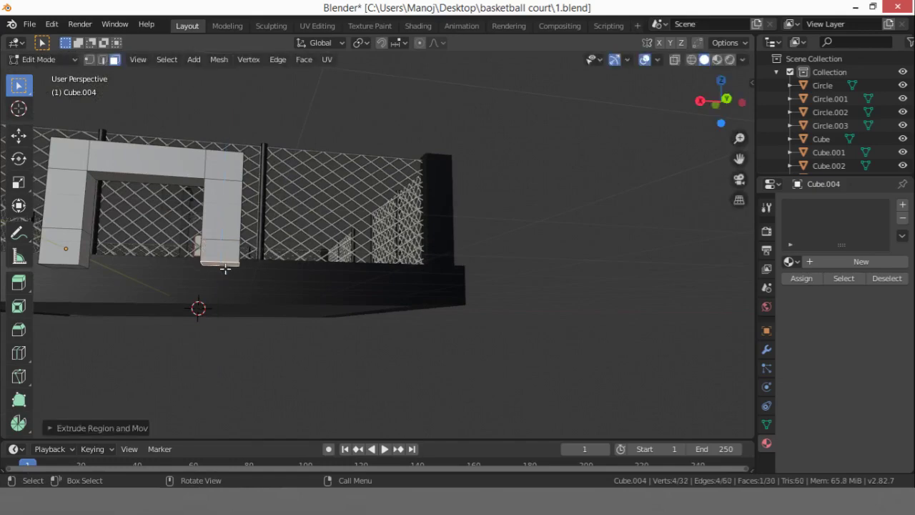
Lower the second leg's bottom face about 0.03 m along Z in back view to level it with the first leg
middle_drag(267, 235, 279, 264)
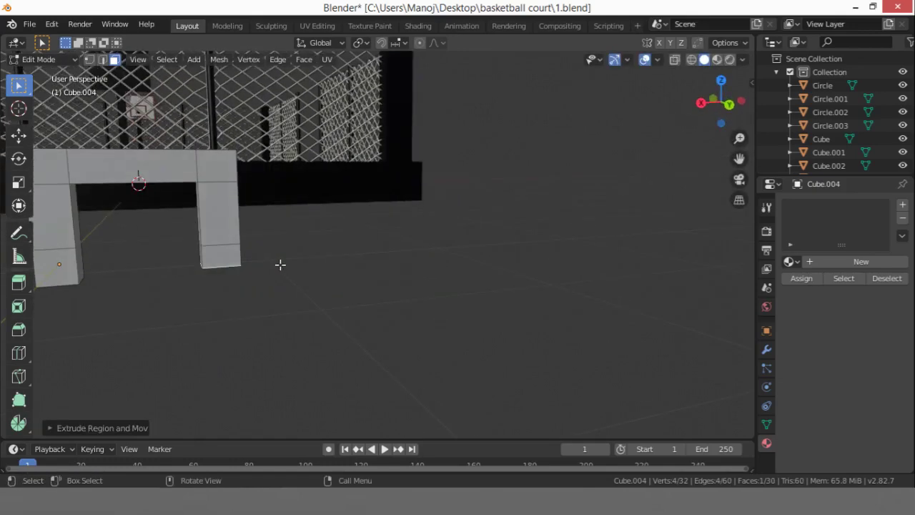
click(729, 105)
scroll(302, 266, up, 5)
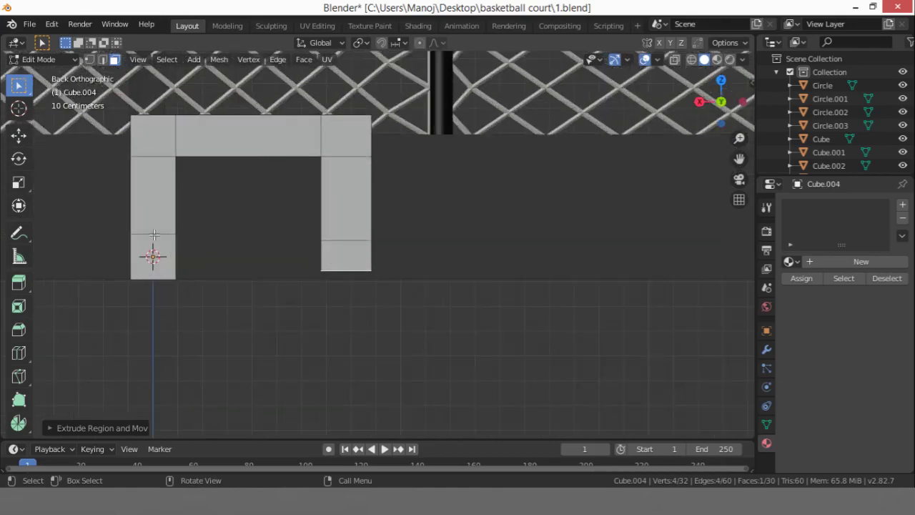
click(154, 236)
click(352, 275)
middle_drag(352, 274, 377, 342)
scroll(345, 300, down, 5)
click(348, 292)
click(720, 100)
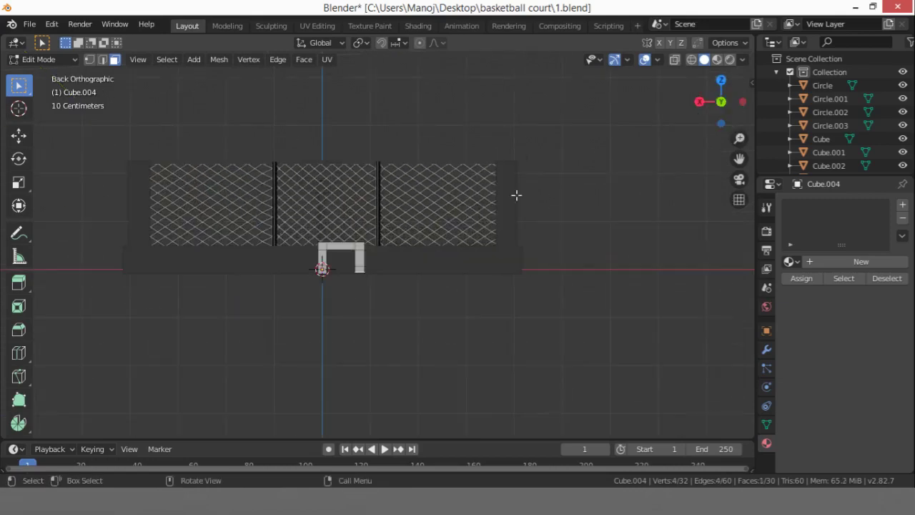
scroll(326, 251, up, 5)
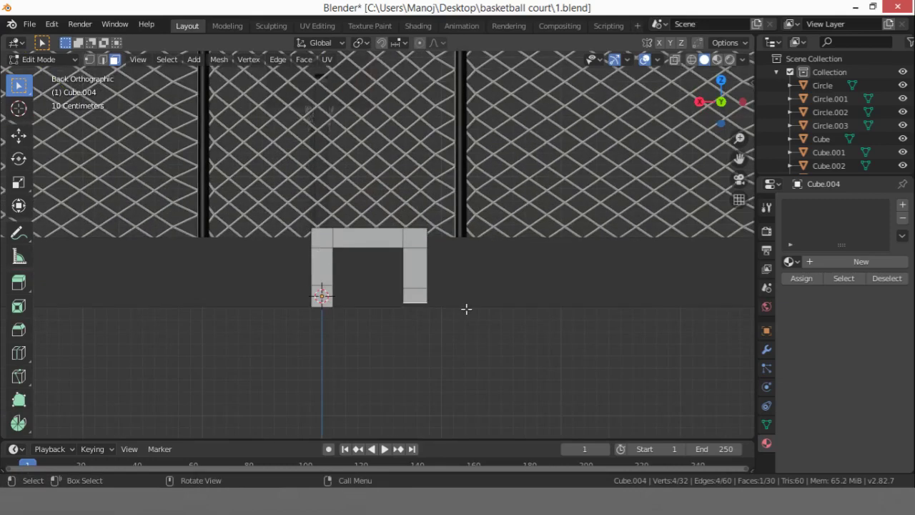
key(g)
key(z)
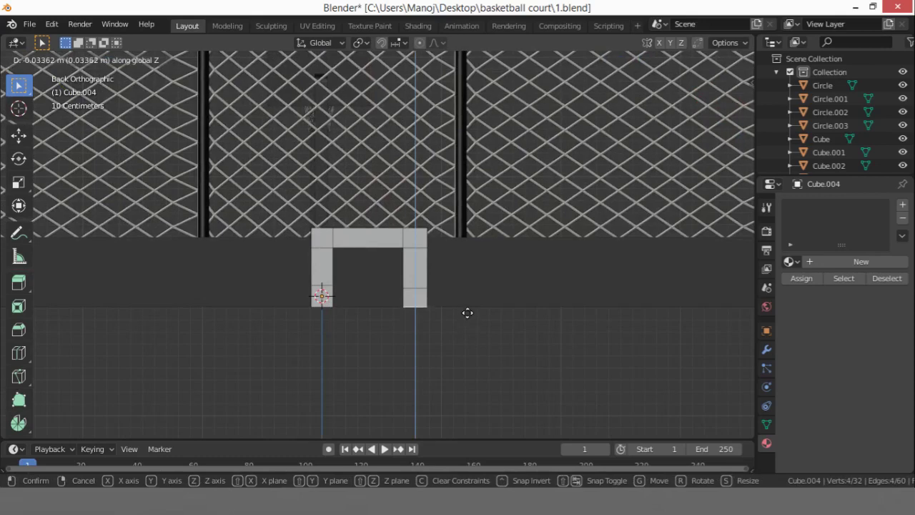
click(467, 313)
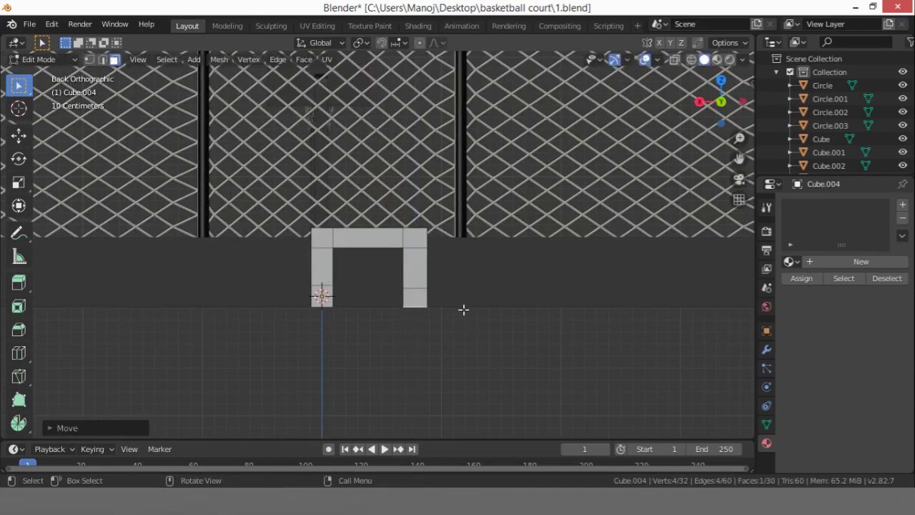
Move the lower edge loop of the first leg about 0.03 m down along Z to match the second leg's loop
click(325, 287)
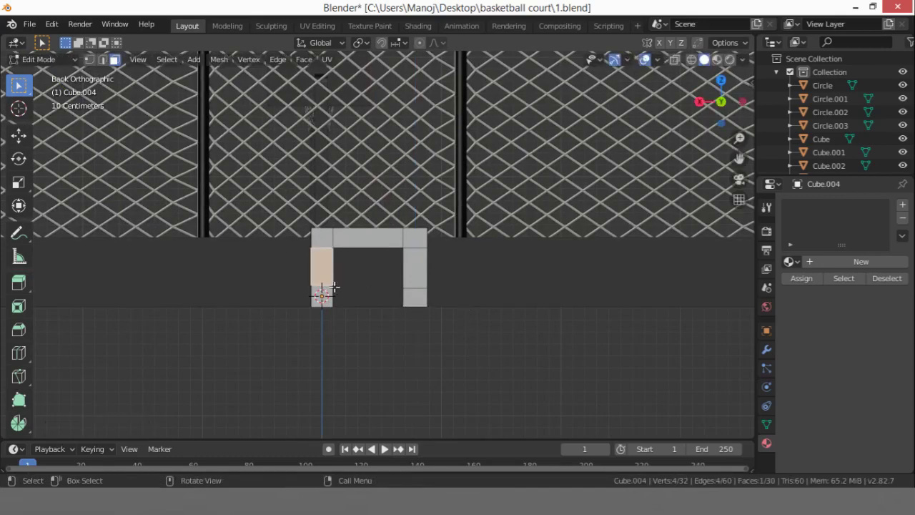
click(102, 60)
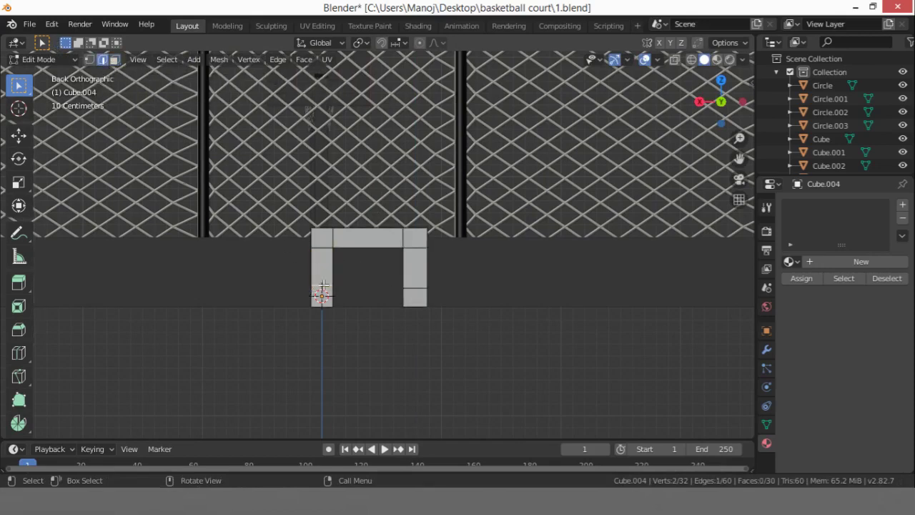
alt+click(324, 284)
key(g)
key(z)
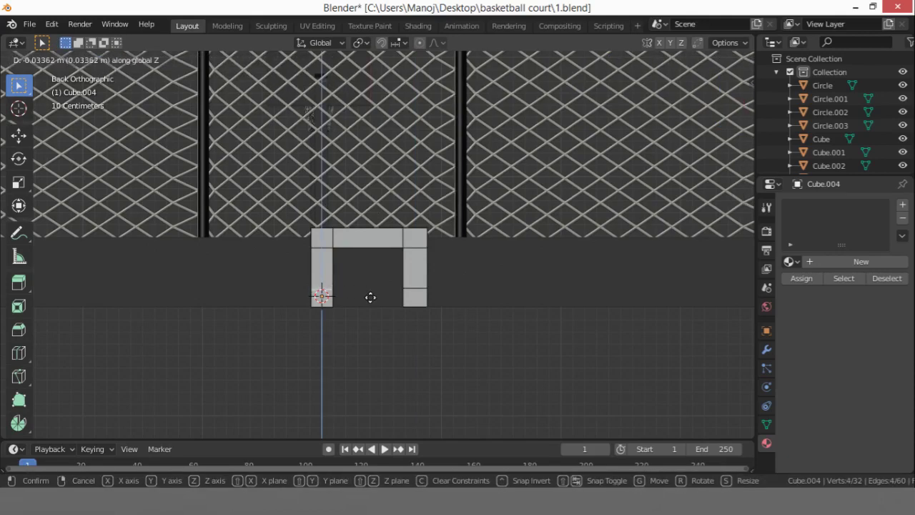
click(371, 297)
key(Tab)
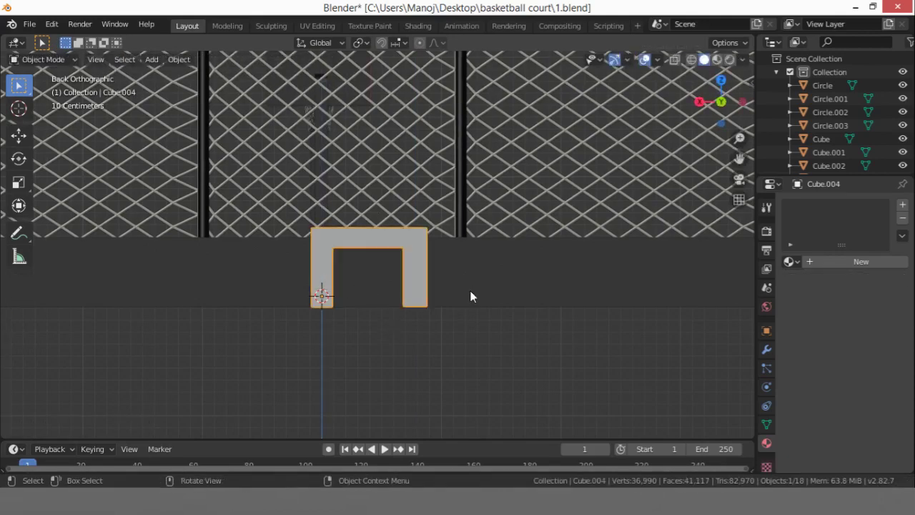
key(Tab)
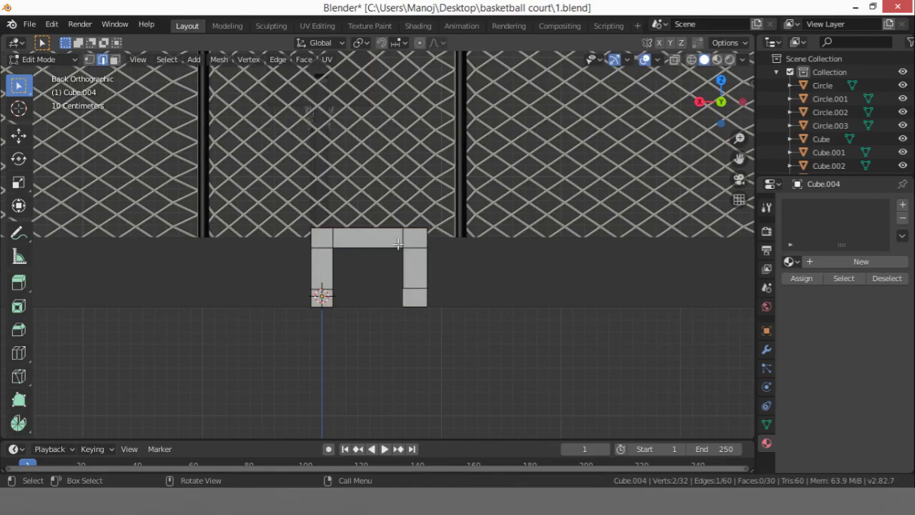
key(Tab)
key(Tab)
key(Tab)
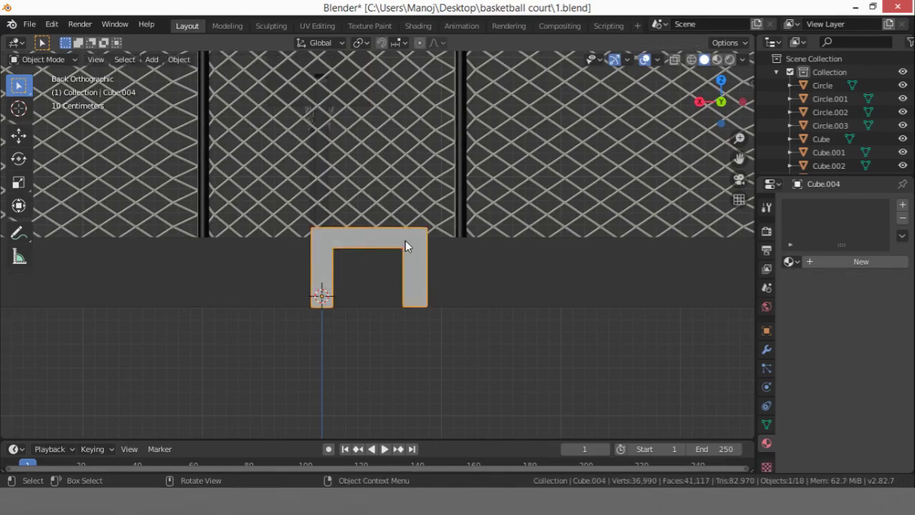
Move the two-legged frame in top view to the open ground outside the court's fence on the negative X side
click(721, 79)
scroll(430, 228, down, 10)
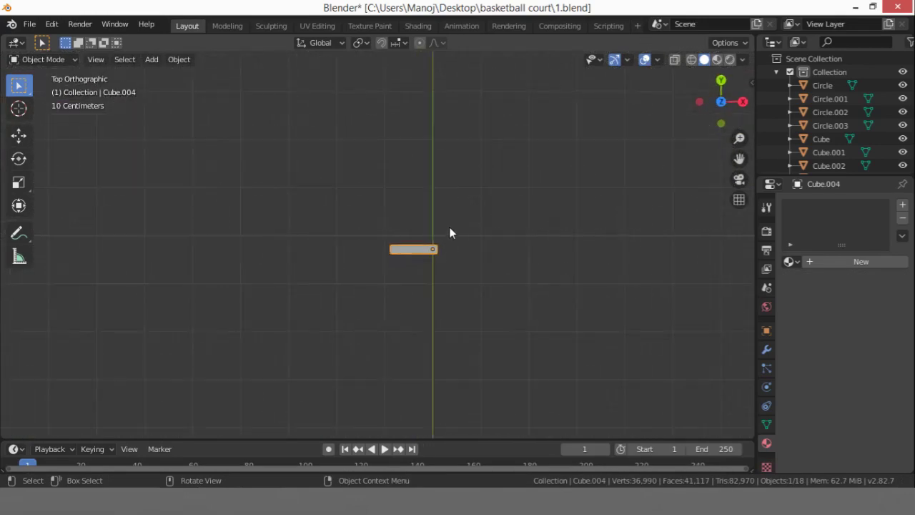
scroll(427, 248, up, 1)
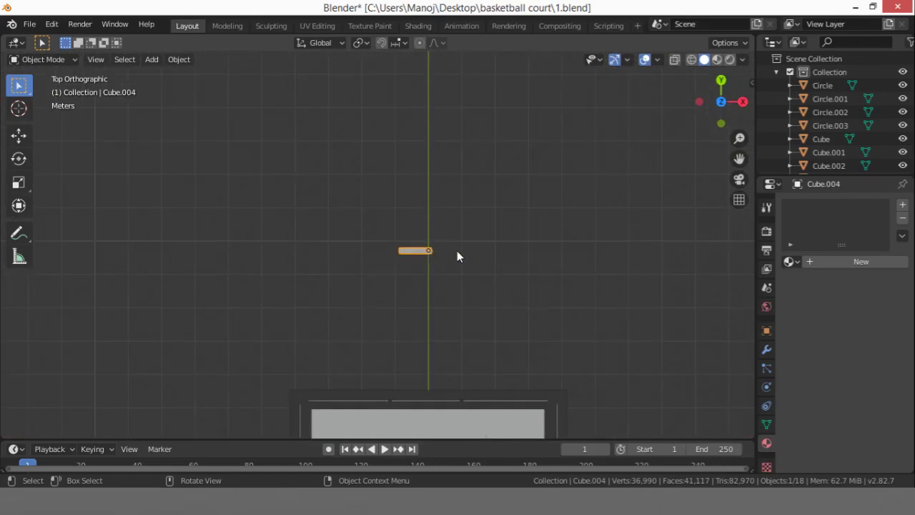
key(g)
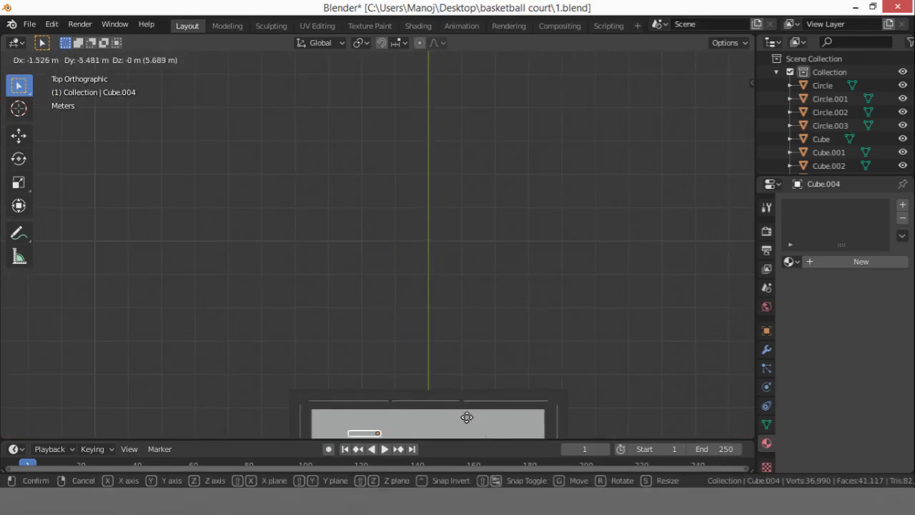
click(467, 418)
drag(736, 159, 750, 43)
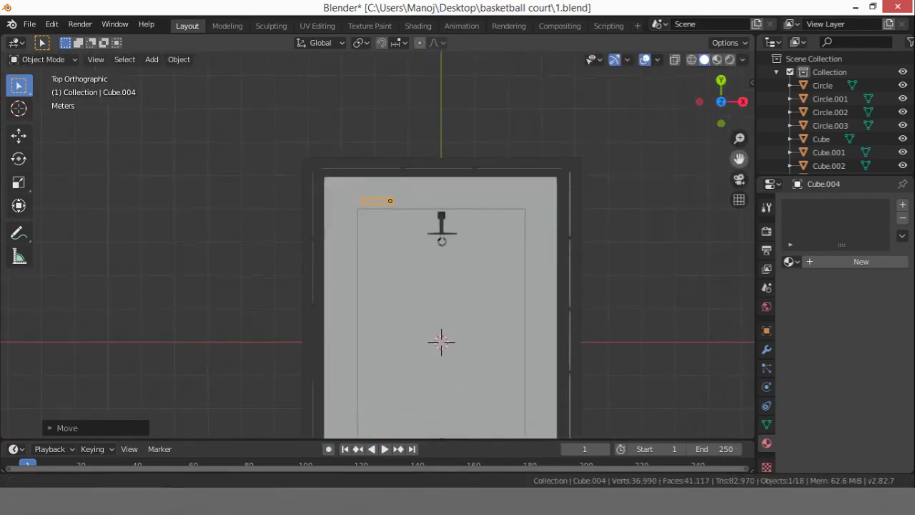
key(g)
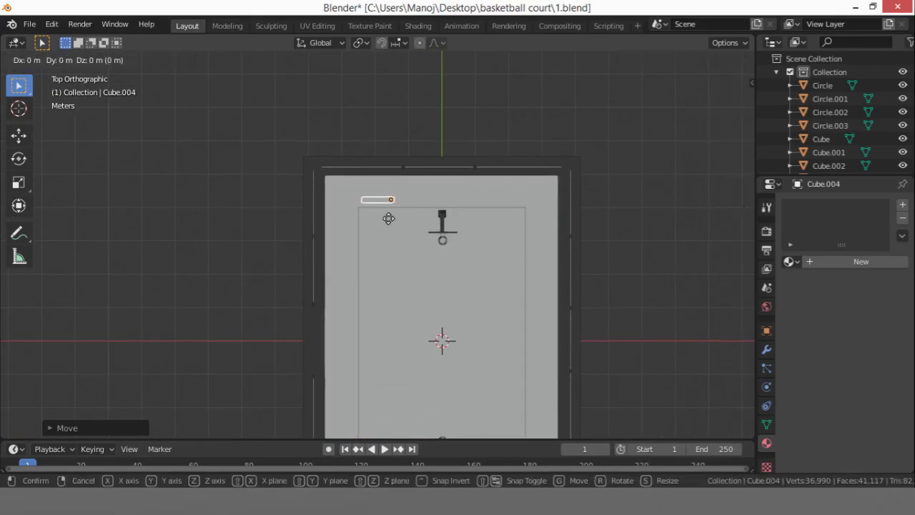
click(363, 226)
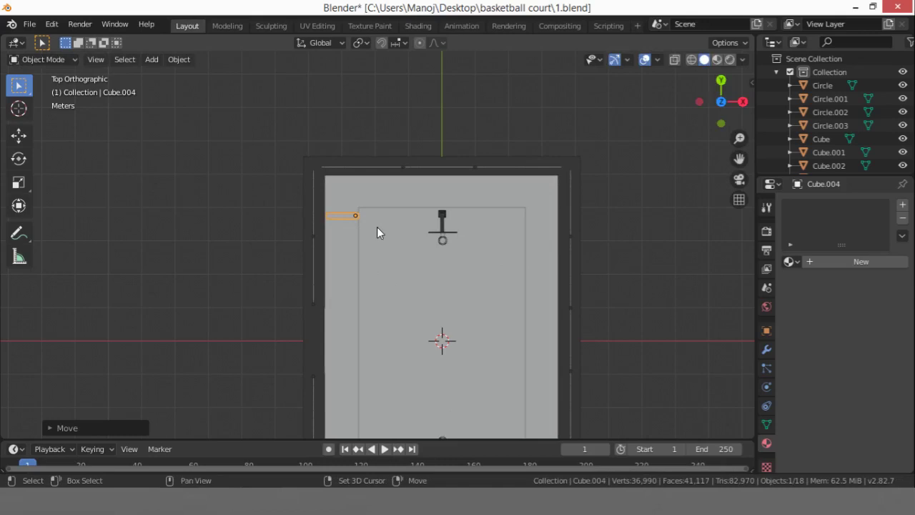
key(g)
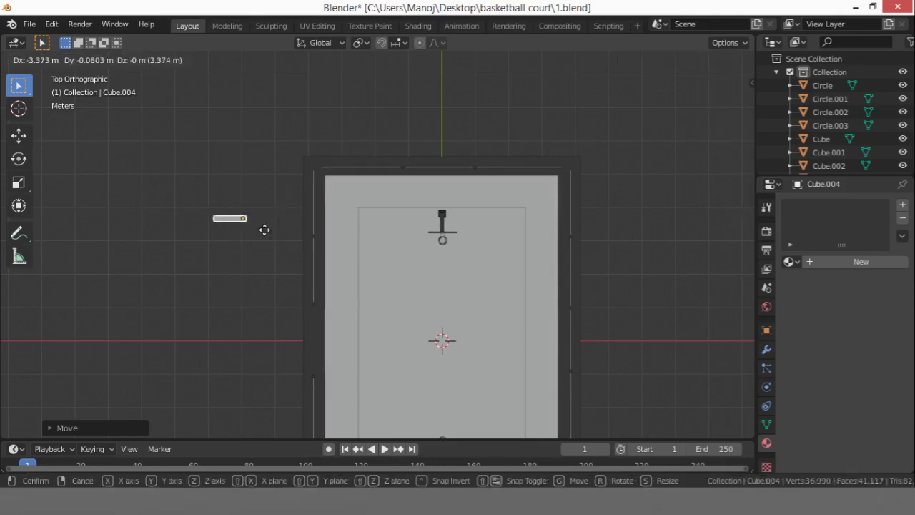
click(264, 229)
Duplicate the two-legged frame and place the copy about 1.63 m away along negative Y
key(shift+d)
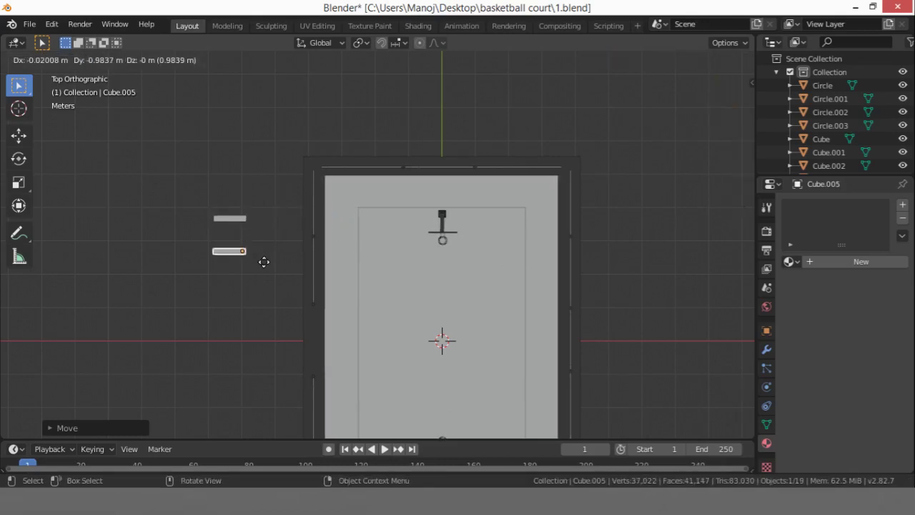
key(x)
key(y)
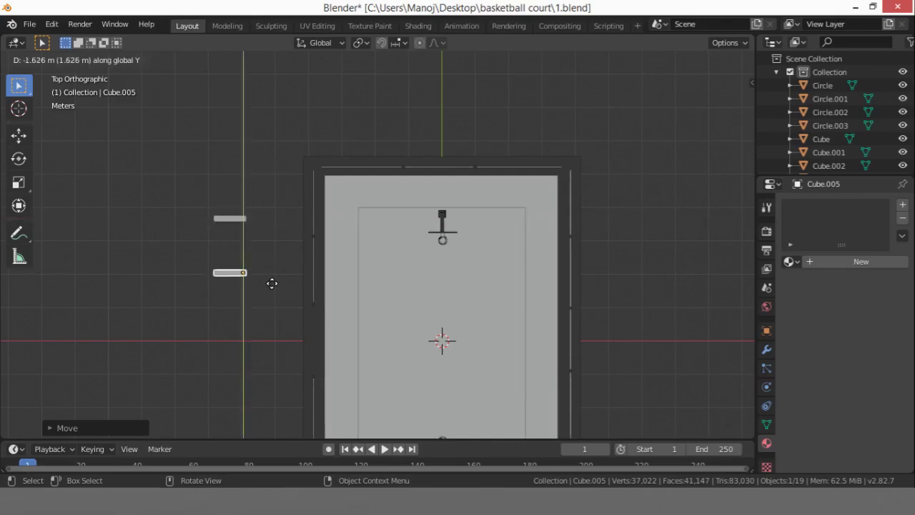
click(272, 282)
Add a mesh cube and scale it down to a small block for the bench planks
middle_drag(261, 231, 133, 310)
key(shift+a)
mouse_move(102, 227)
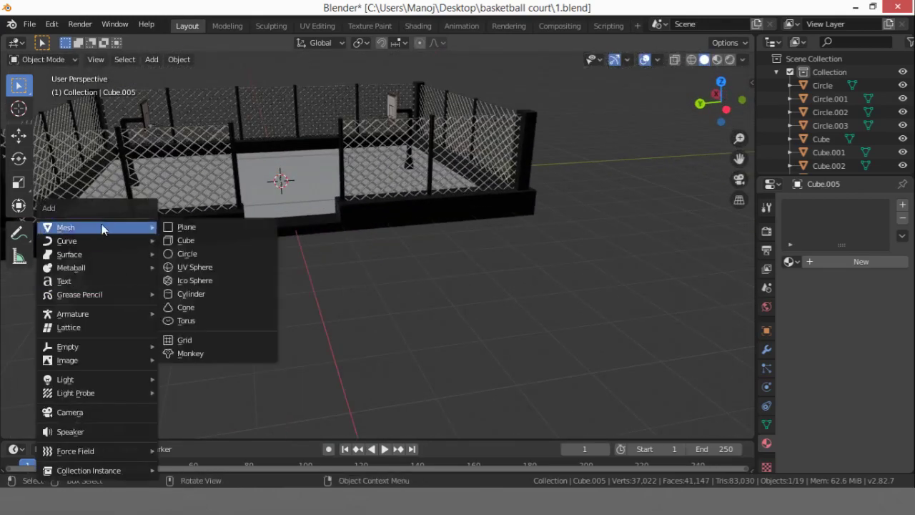
click(180, 241)
key(s)
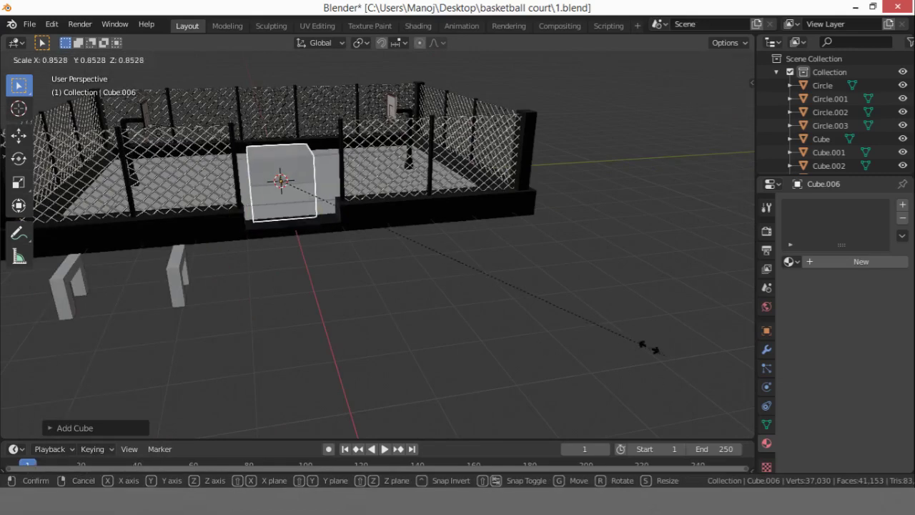
click(340, 208)
Move the small cube out of the court and position it between the two frames in top view
key(g)
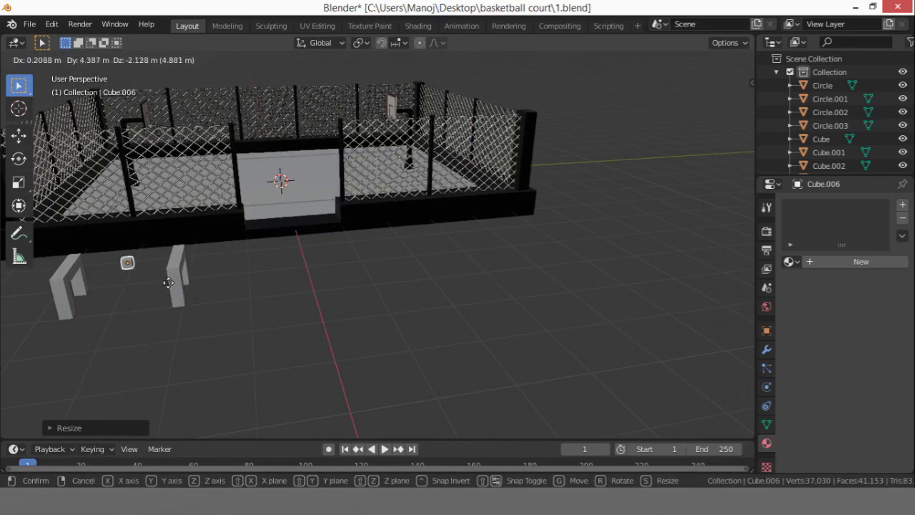
click(118, 281)
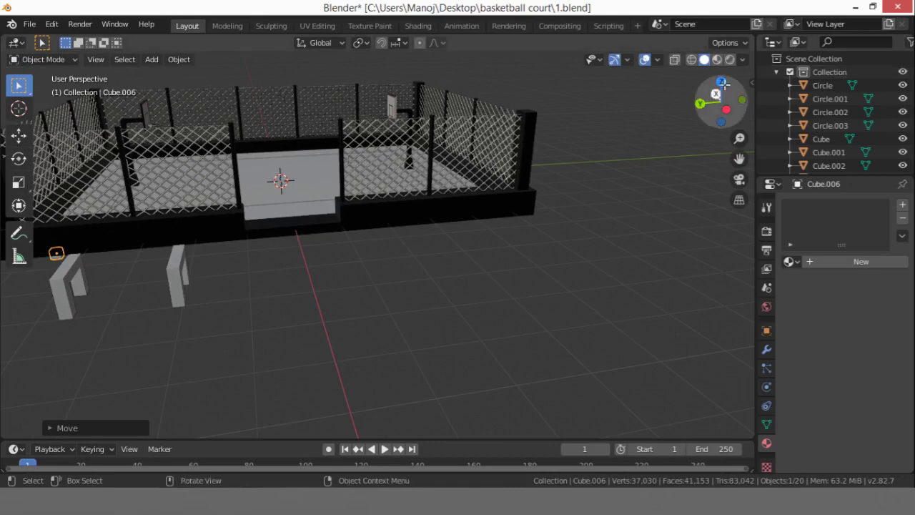
click(719, 85)
scroll(98, 292, down, 3)
scroll(101, 298, up, 8)
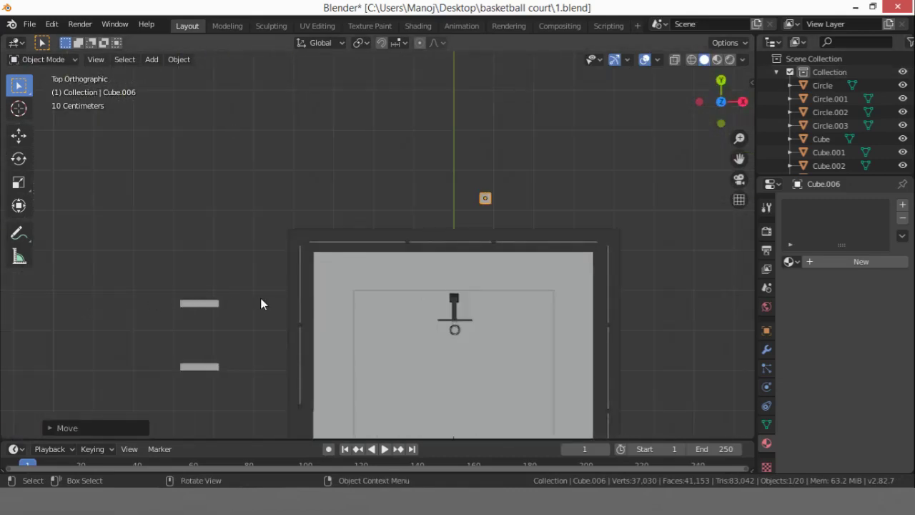
key(g)
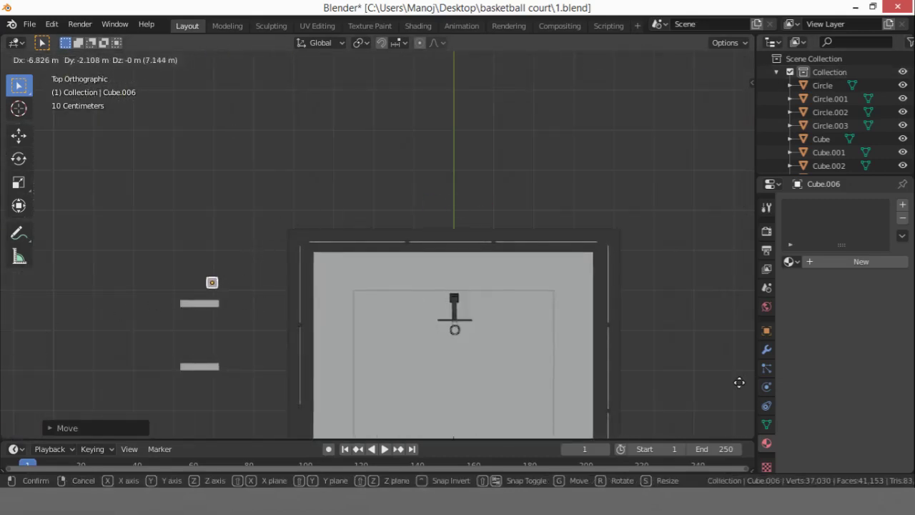
click(740, 433)
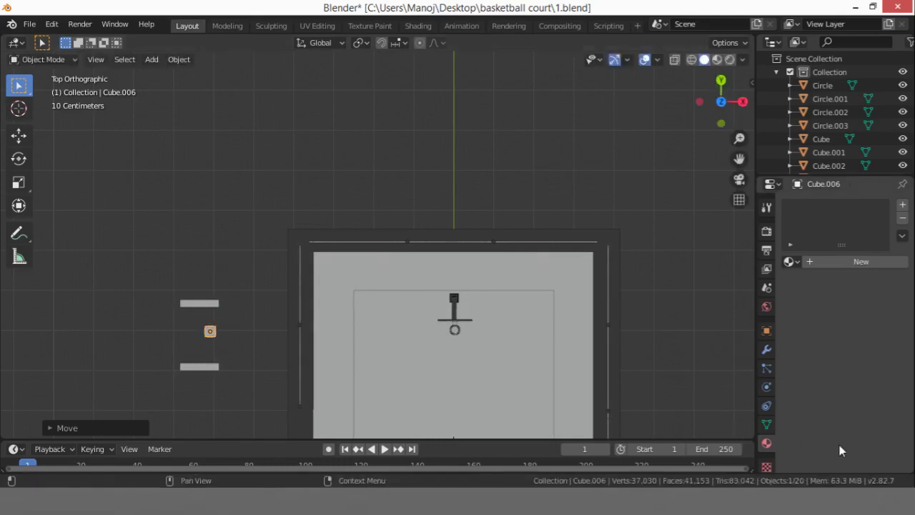
Scale the cube to about 0.84 and stretch it along Y into a plank overhanging both frames
key(s)
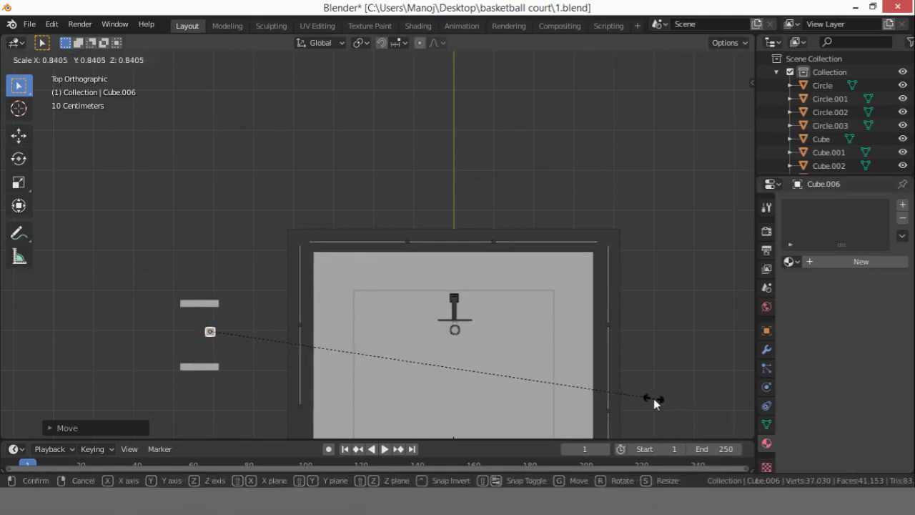
click(653, 398)
scroll(164, 333, up, 3)
key(s)
key(x)
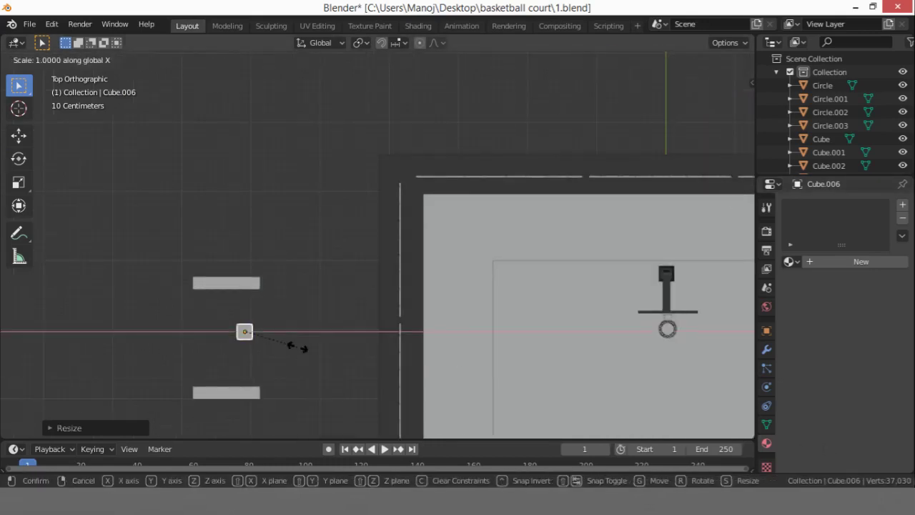
key(y)
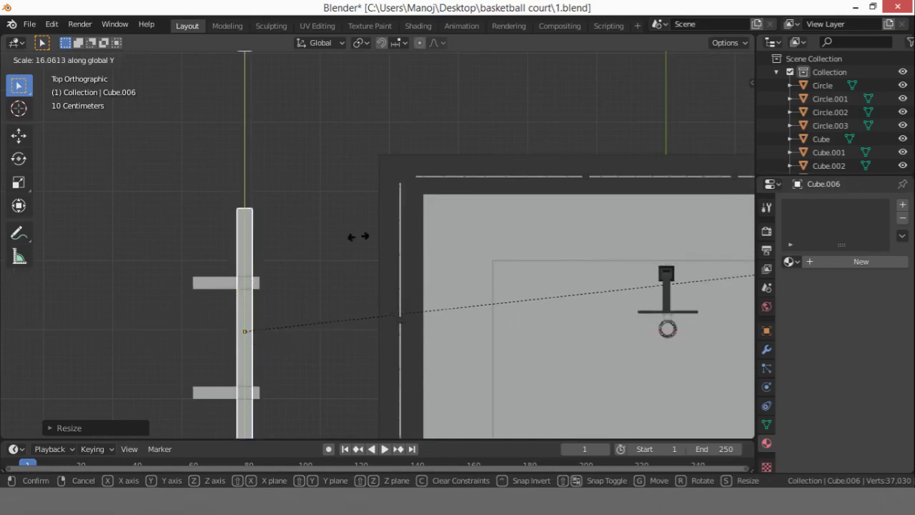
click(52, 339)
Centre the plank over the frames along Y and shift it about 0.12 m along X to the frames' court-side ends
key(g)
key(y)
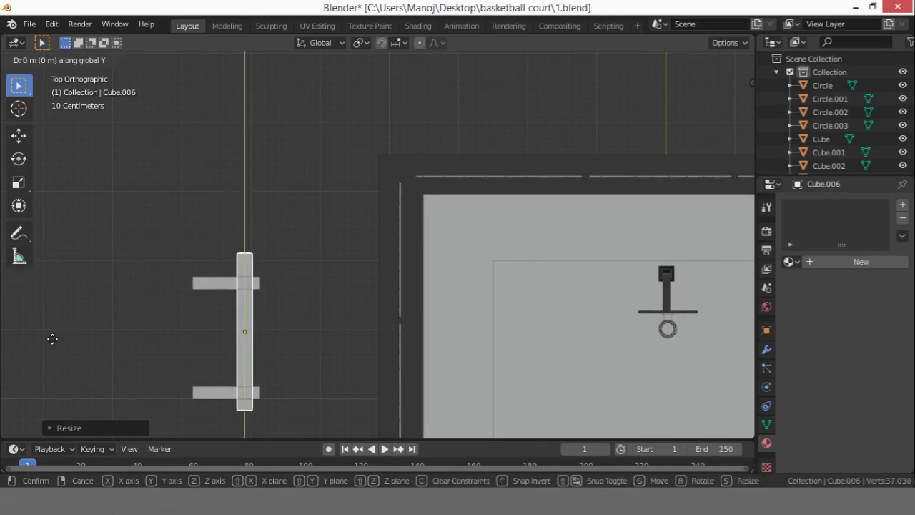
click(51, 341)
key(g)
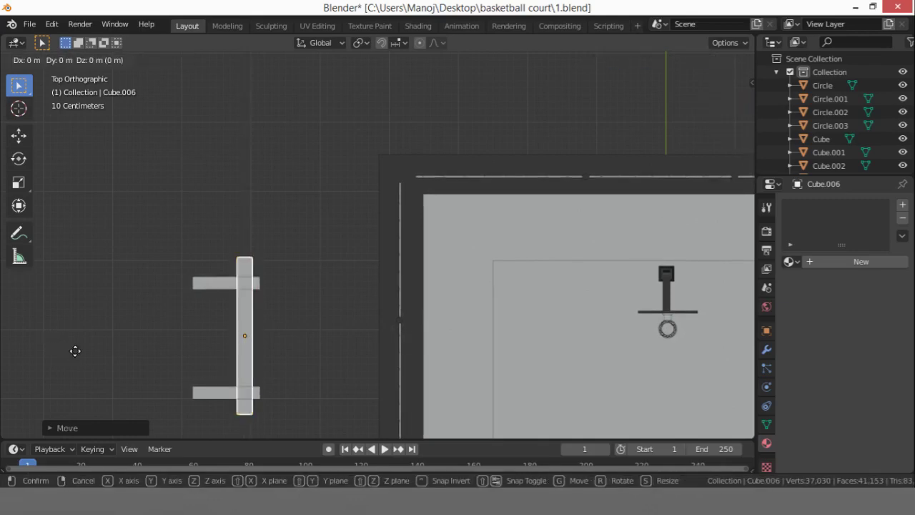
key(x)
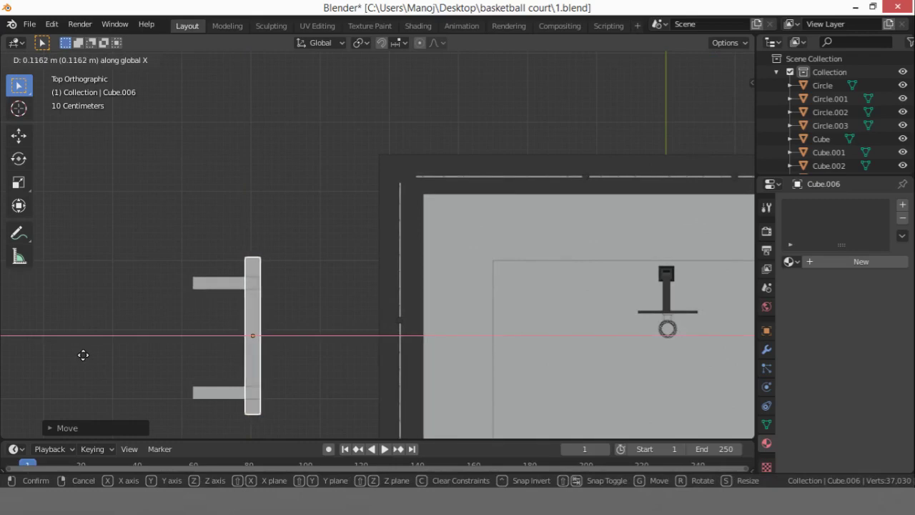
click(85, 361)
Duplicate the plank along negative X and place the copy beside the original with a narrow gap
key(shift+d)
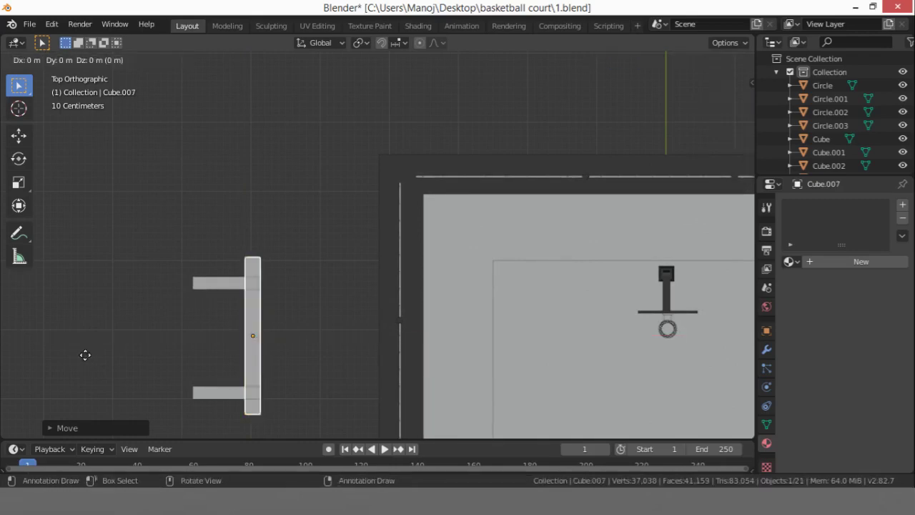
key(y)
key(x)
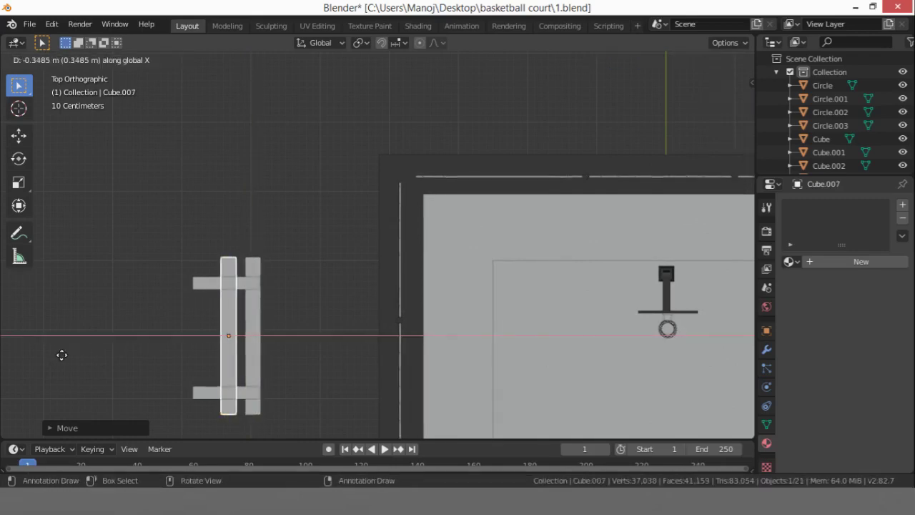
click(68, 354)
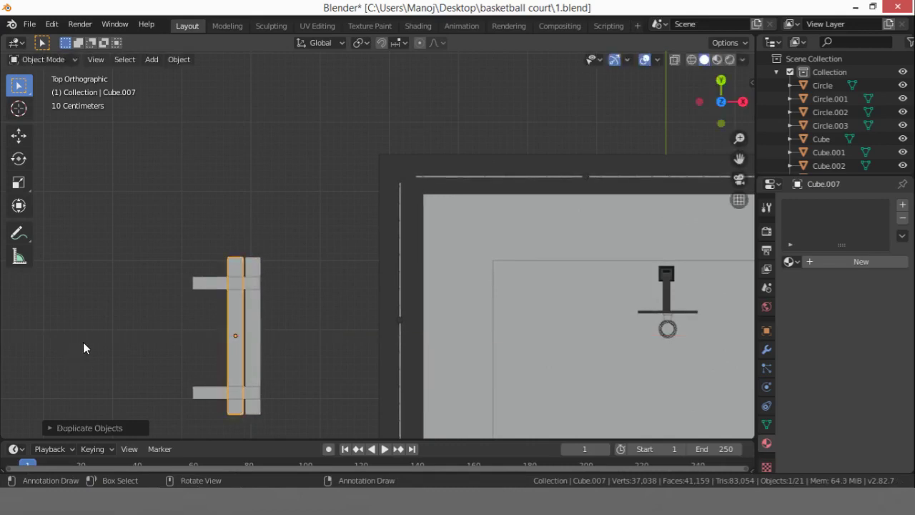
Duplicate both planks together about 0.49 m along negative X to cover the rest of the frames' width
shift+click(260, 322)
key(shift+d)
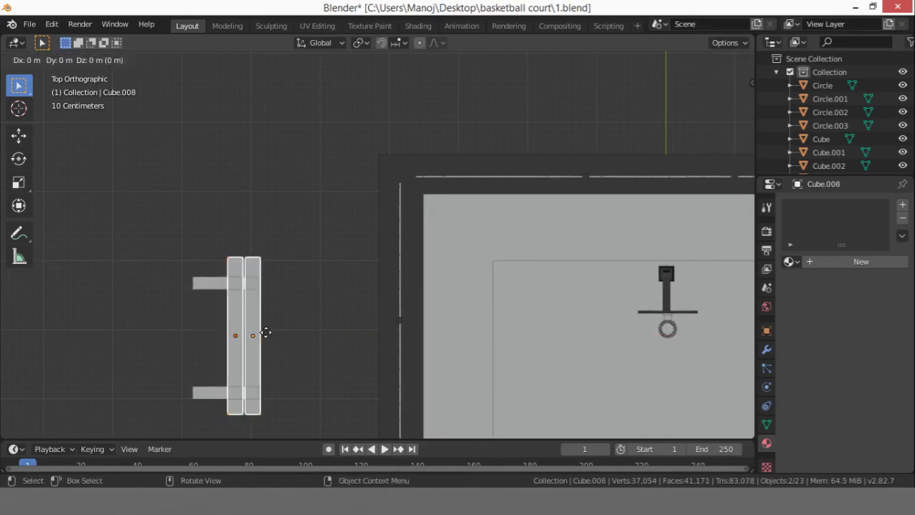
key(x)
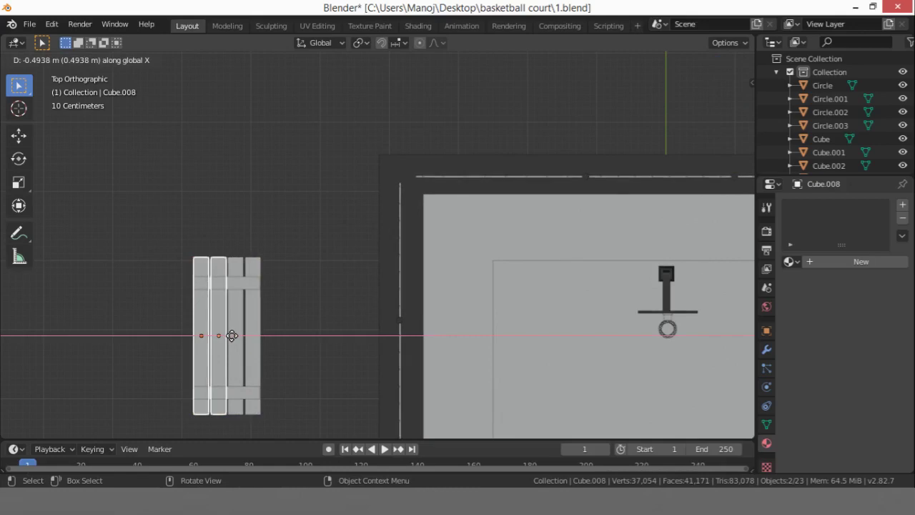
click(231, 336)
click(301, 333)
Select all four planks and raise them along Z so they rest on top of the two frames
middle_drag(300, 333, 366, 227)
scroll(366, 221, down, 6)
middle_drag(544, 292, 572, 246)
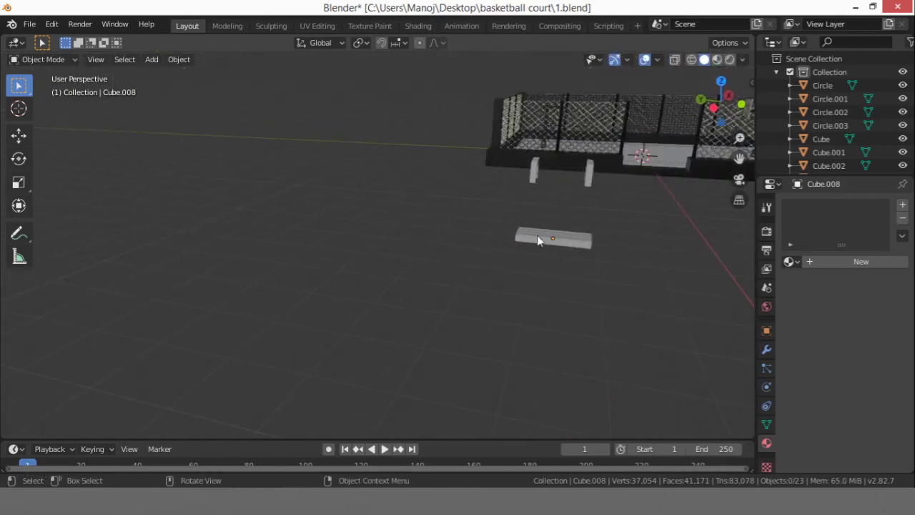
drag(502, 217, 615, 272)
key(g)
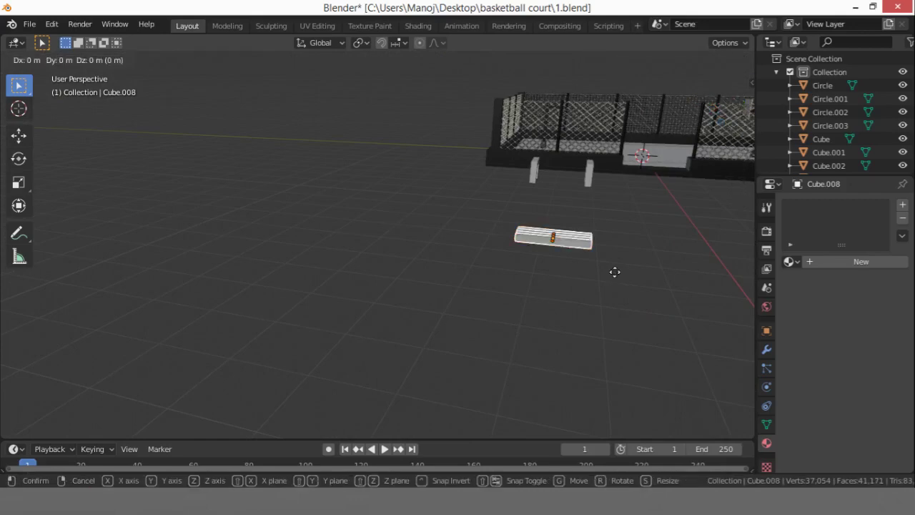
key(z)
click(613, 188)
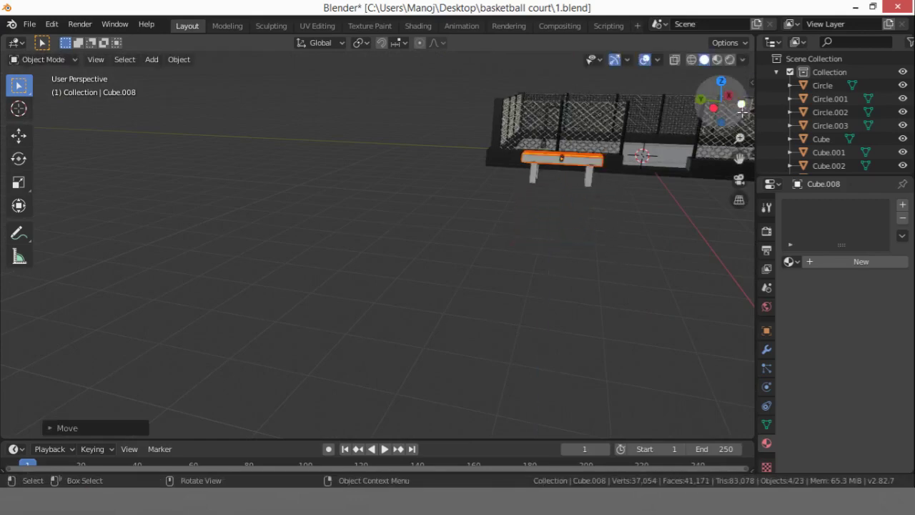
click(714, 108)
scroll(518, 196, up, 6)
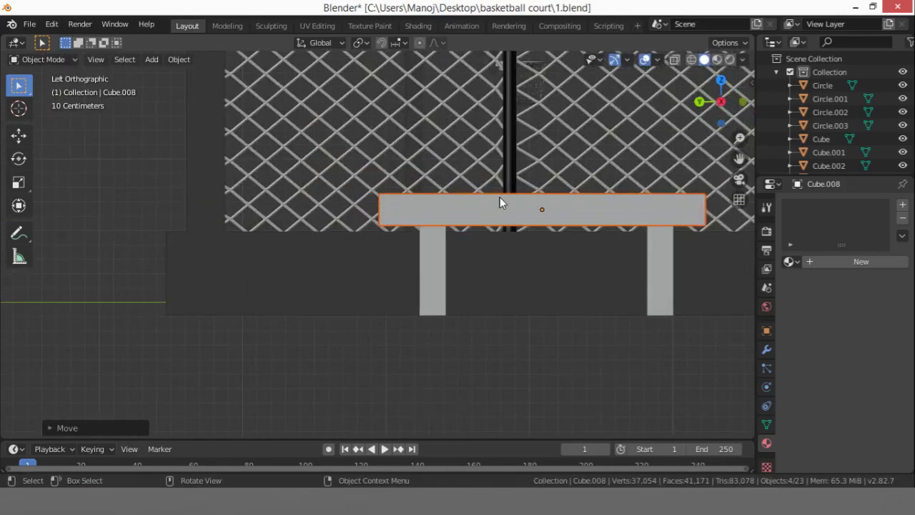
Select the four planks and both leg frames without the court, and join them into one bench object
middle_drag(500, 198, 704, 153)
drag(737, 148, 429, 281)
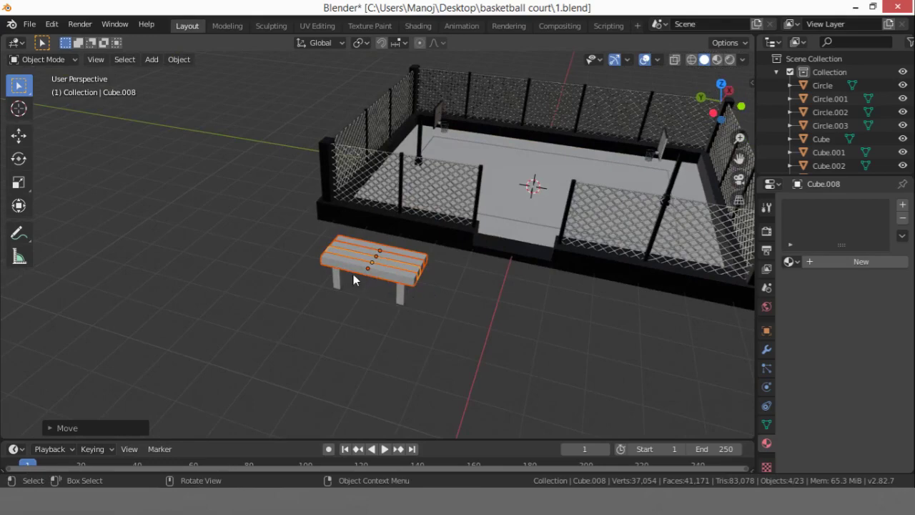
drag(299, 234, 433, 312)
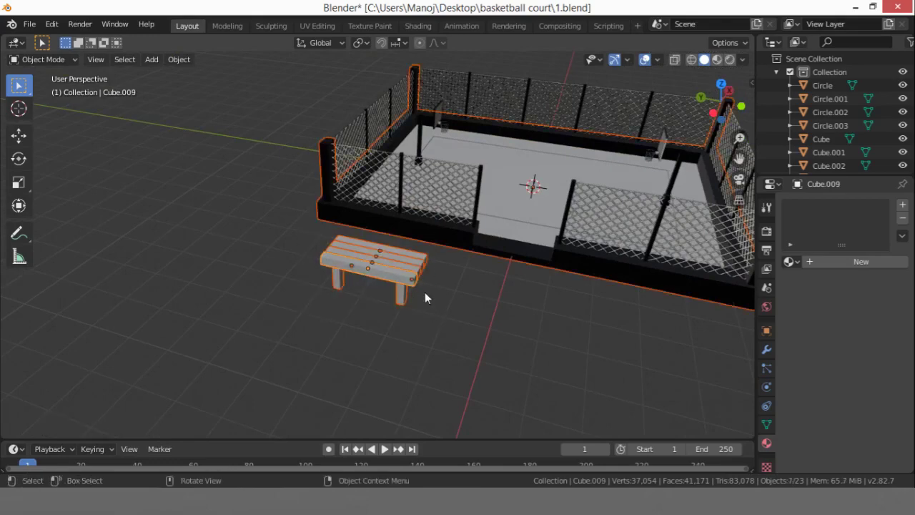
click(296, 248)
drag(292, 237, 426, 311)
middle_drag(423, 310, 381, 244)
drag(403, 212, 496, 315)
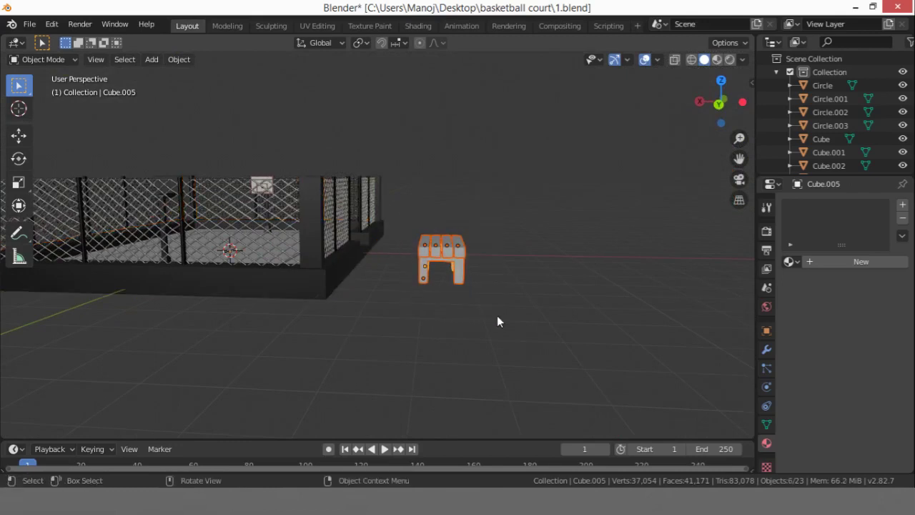
key(ctrl+j)
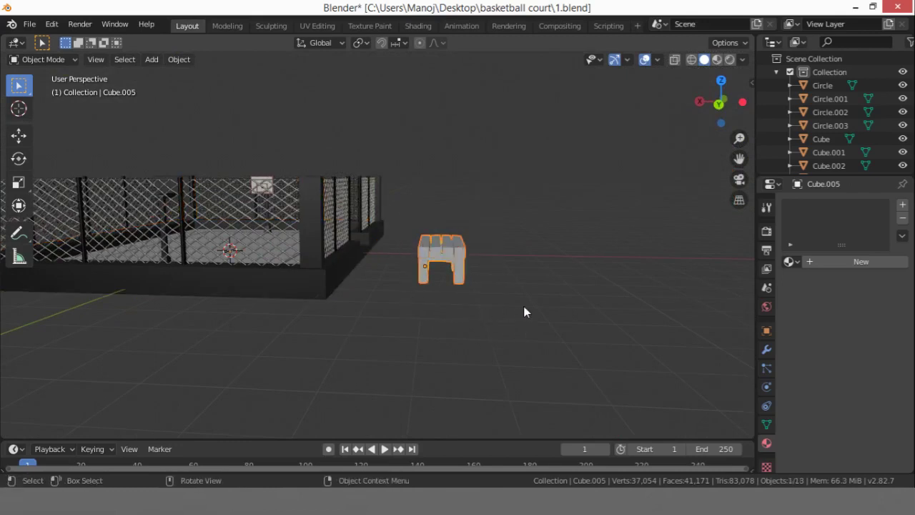
Add a new material to the bench and turn off its node-based shading
click(791, 262)
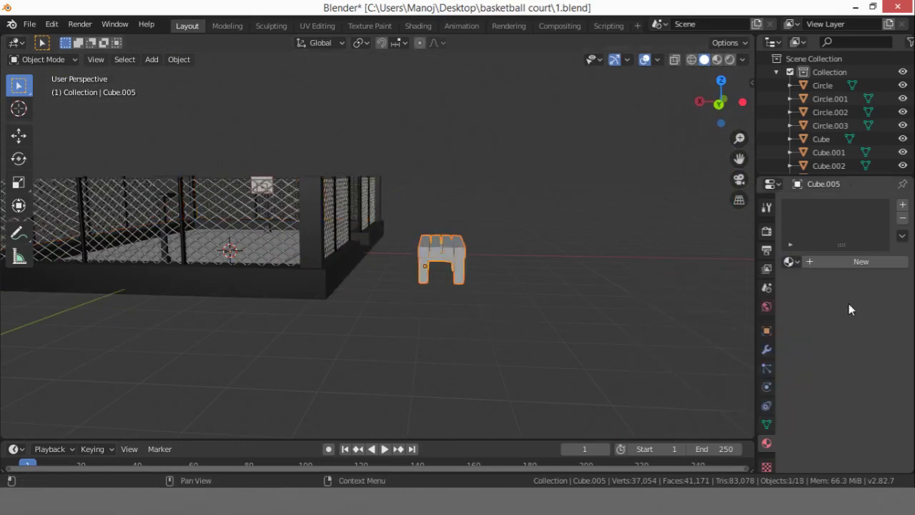
click(840, 262)
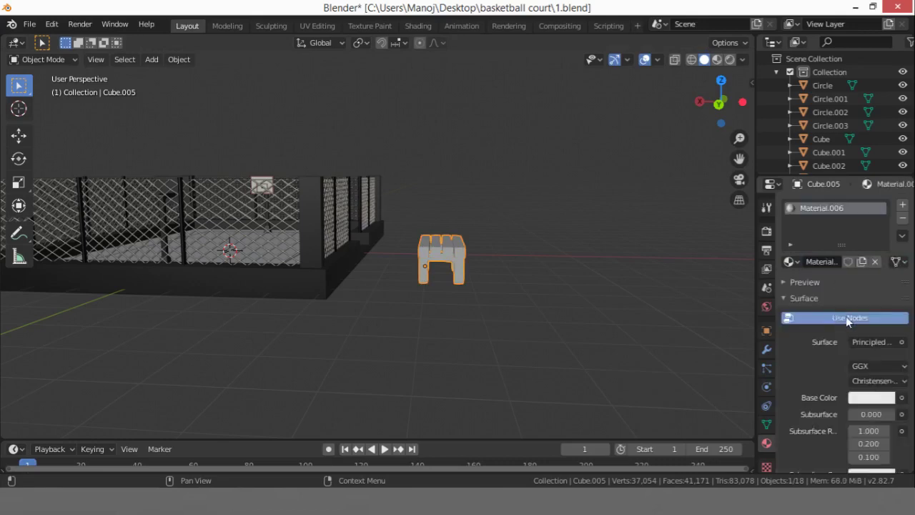
scroll(848, 318, down, 2)
Set the bench material's base color to a dark reddish brown with hue 0.010, saturation 0.414 and value 0.427
click(867, 343)
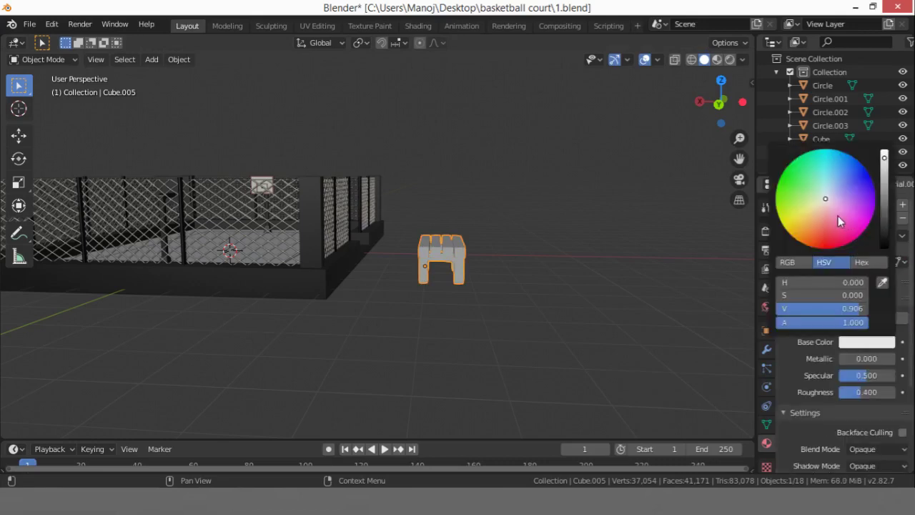
mouse_move(838, 225)
mouse_down()
mouse_move(812, 227)
mouse_move(793, 211)
mouse_move(814, 230)
mouse_move(847, 228)
mouse_up()
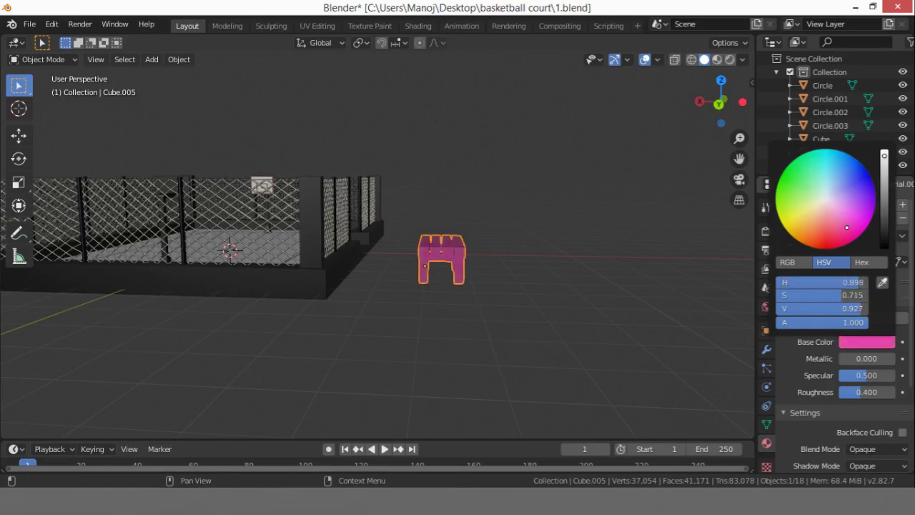
drag(862, 307, 834, 308)
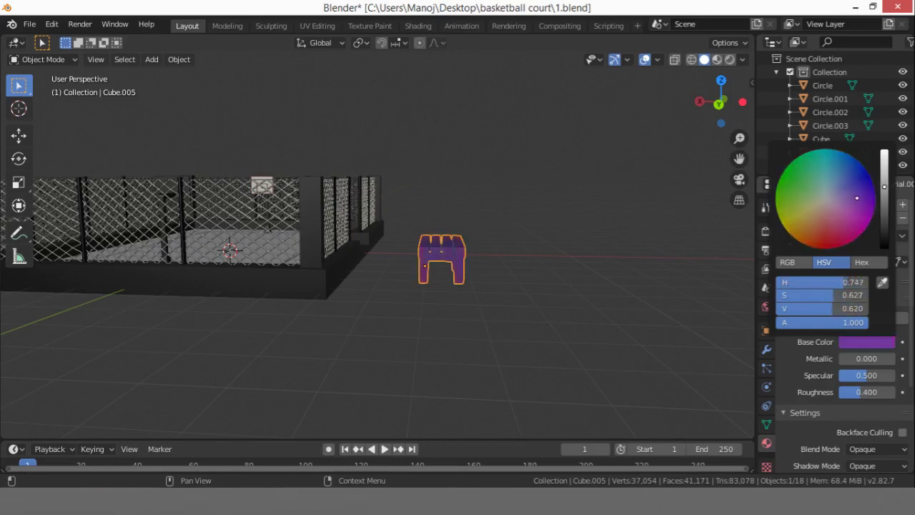
mouse_move(856, 216)
mouse_down()
mouse_move(815, 183)
mouse_move(825, 219)
mouse_up()
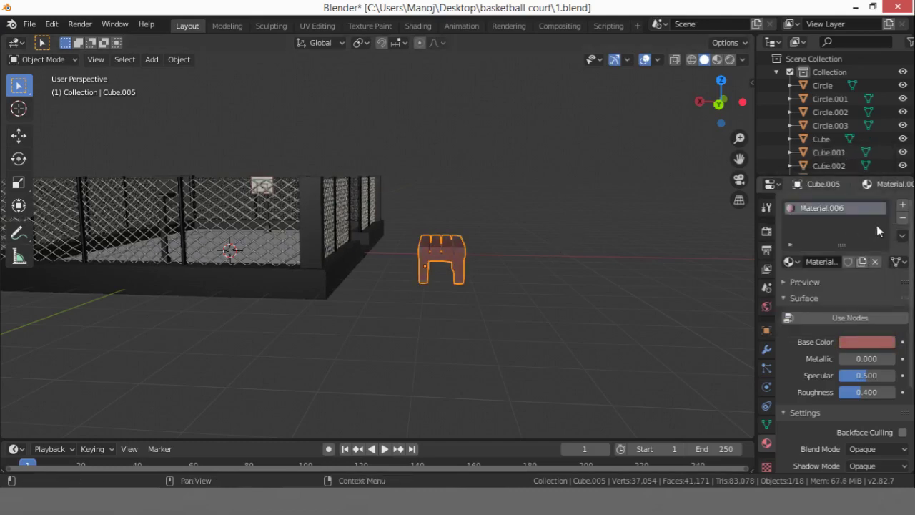
click(878, 342)
drag(886, 191, 885, 206)
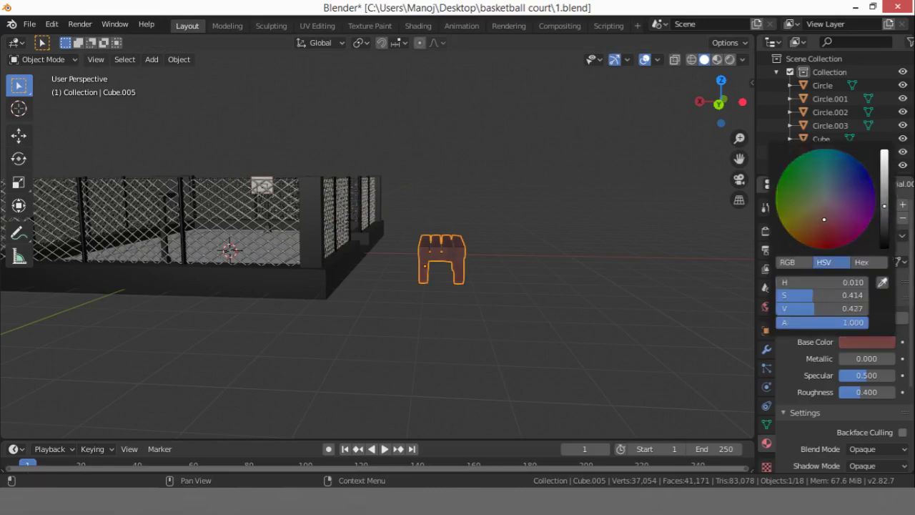
Move the bench in the top view from outside the fence onto the court floor, just inside the side fence
middle_drag(477, 237, 588, 291)
scroll(466, 245, up, 5)
scroll(466, 257, down, 5)
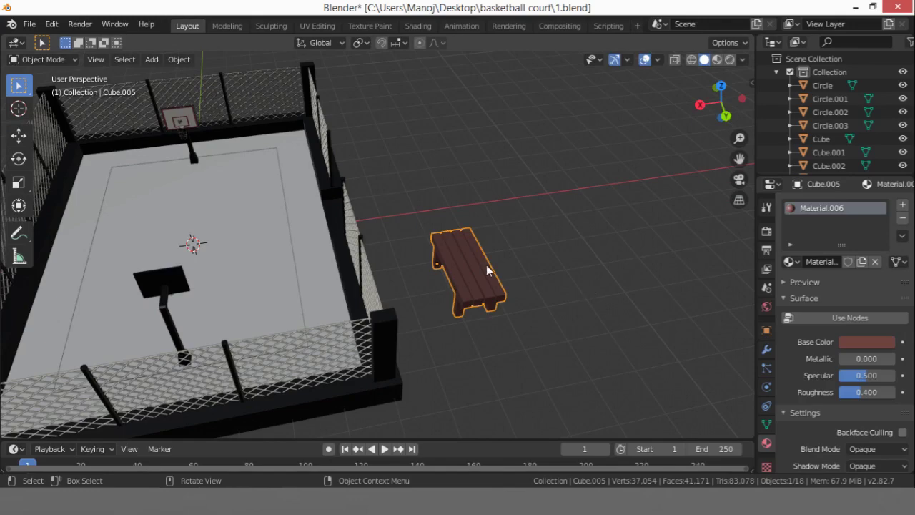
middle_drag(504, 257, 584, 259)
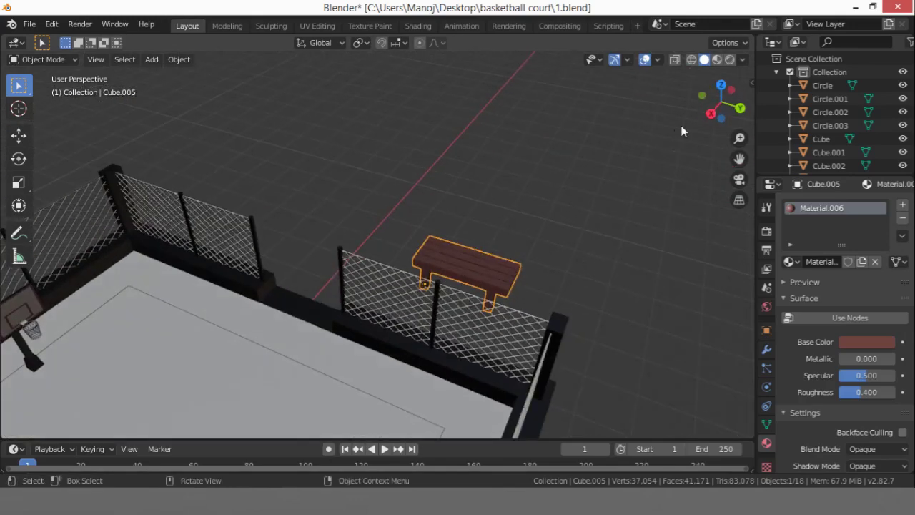
click(721, 84)
key(g)
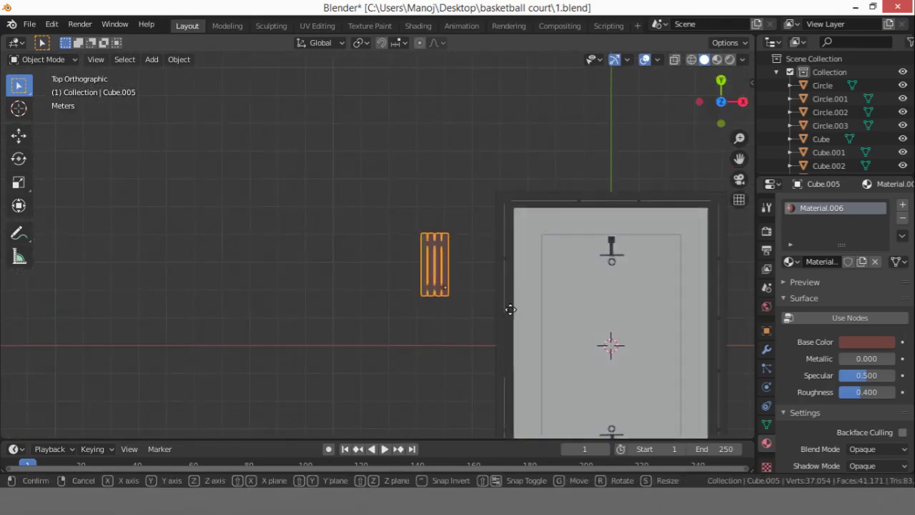
click(604, 321)
Scale the bench down in two passes and shift it mostly along positive Y, close to the side fence
scroll(563, 279, up, 5)
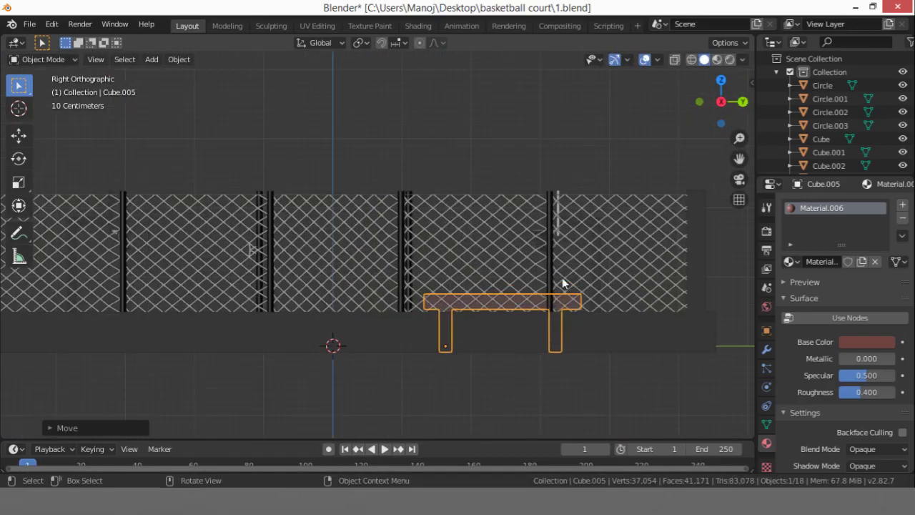
key(s)
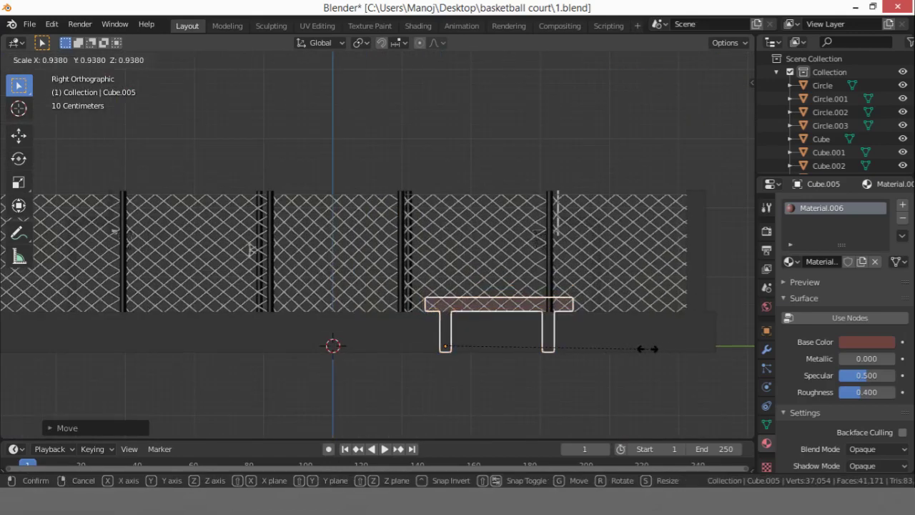
click(588, 354)
drag(740, 161, 740, 221)
middle_drag(538, 173, 544, 221)
scroll(547, 197, down, 9)
scroll(581, 246, up, 6)
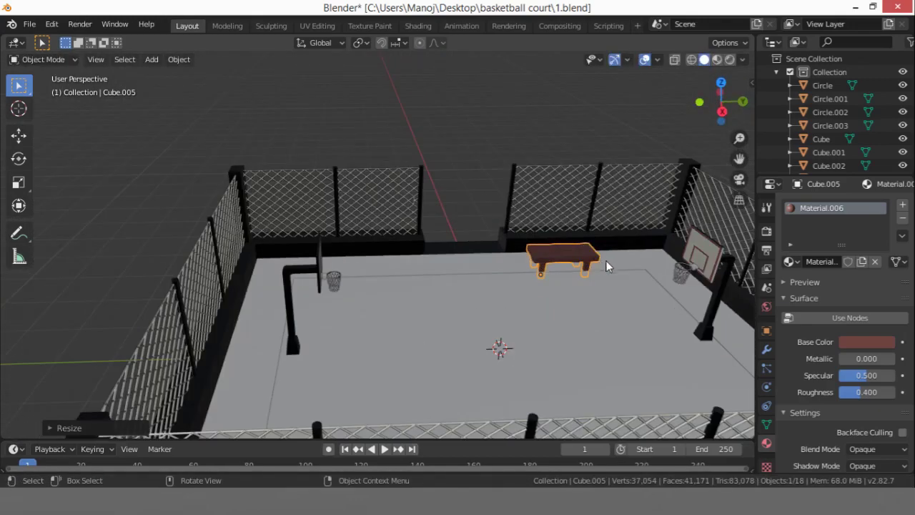
key(s)
click(666, 325)
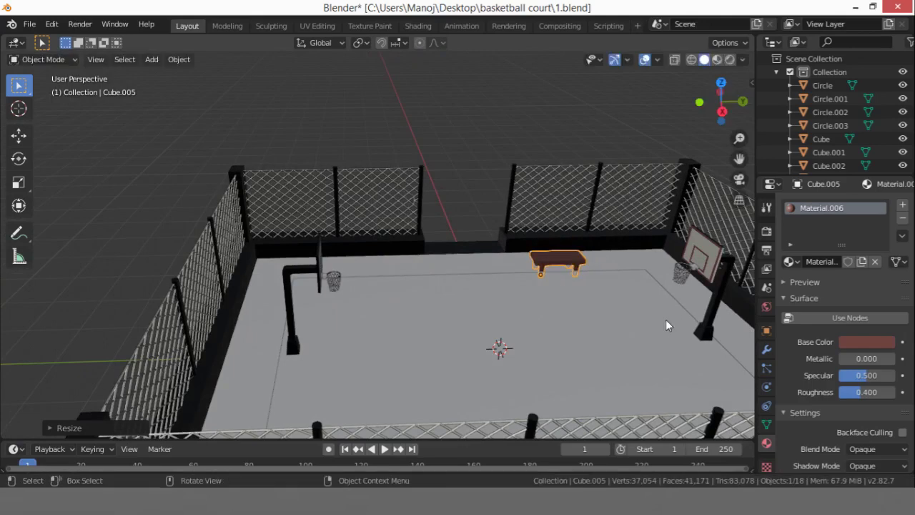
key(g)
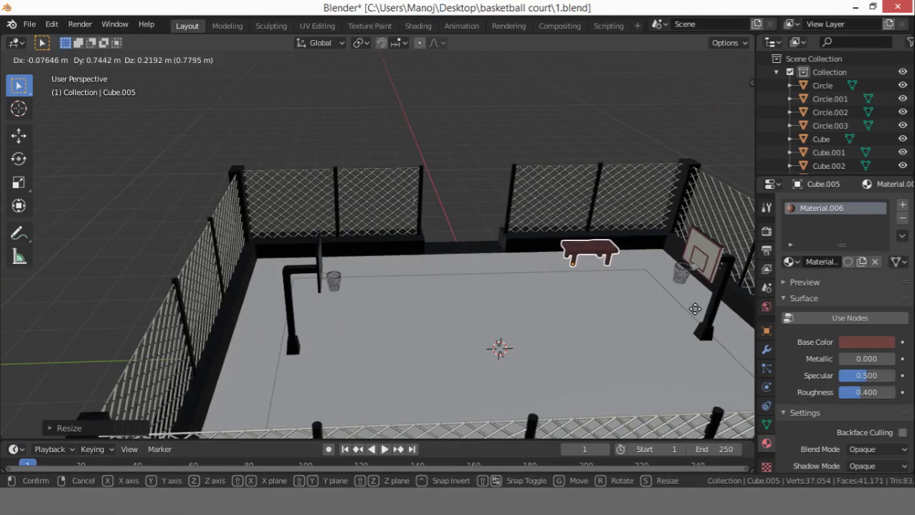
click(690, 310)
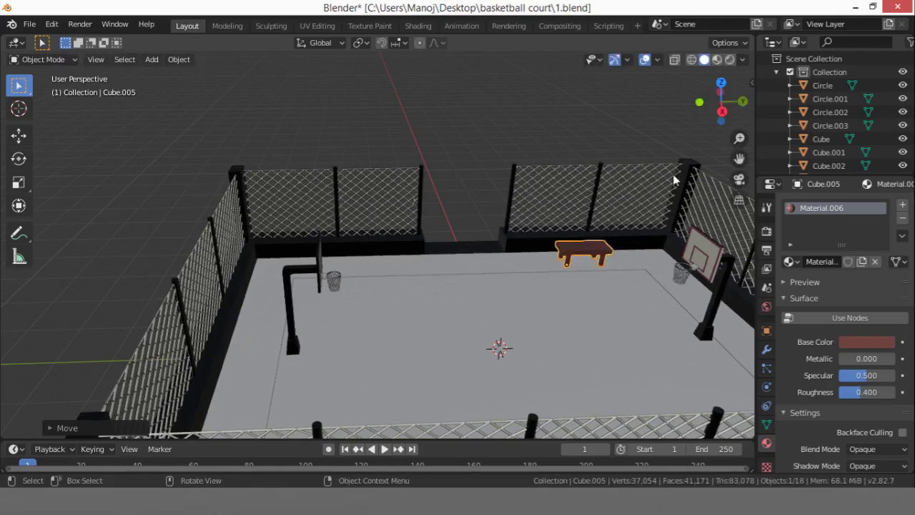
Check the bench's height against the court with see-through display on, and raise the bench about 0.3 m along Z
click(744, 102)
scroll(622, 150, up, 5)
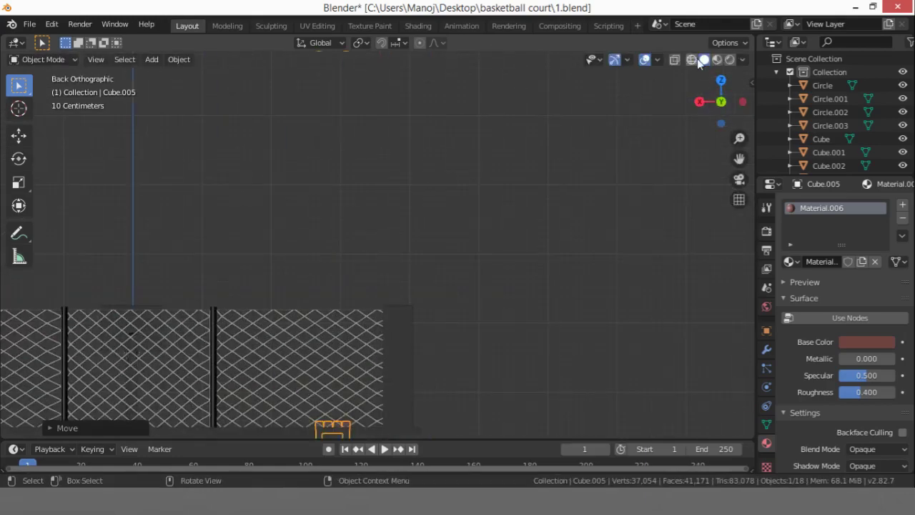
click(674, 61)
scroll(457, 265, down, 5)
scroll(491, 293, up, 7)
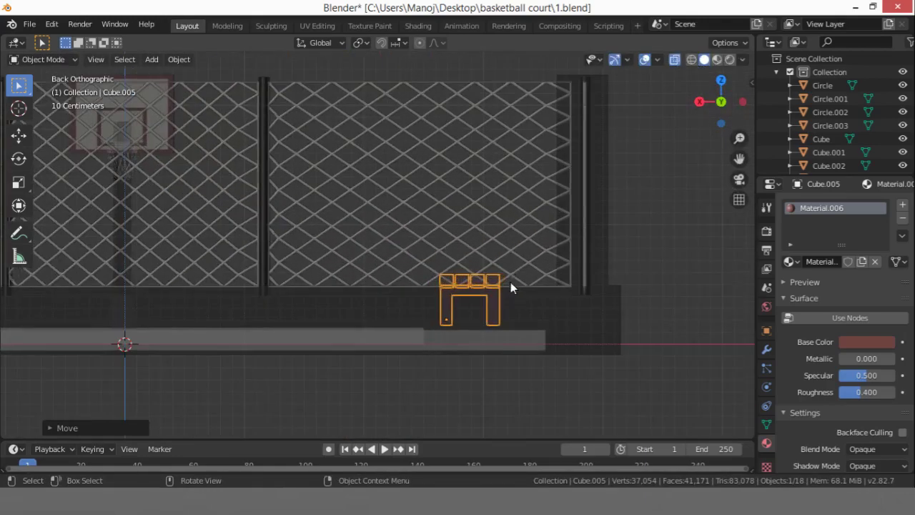
scroll(500, 265, down, 1)
middle_drag(500, 262, 539, 300)
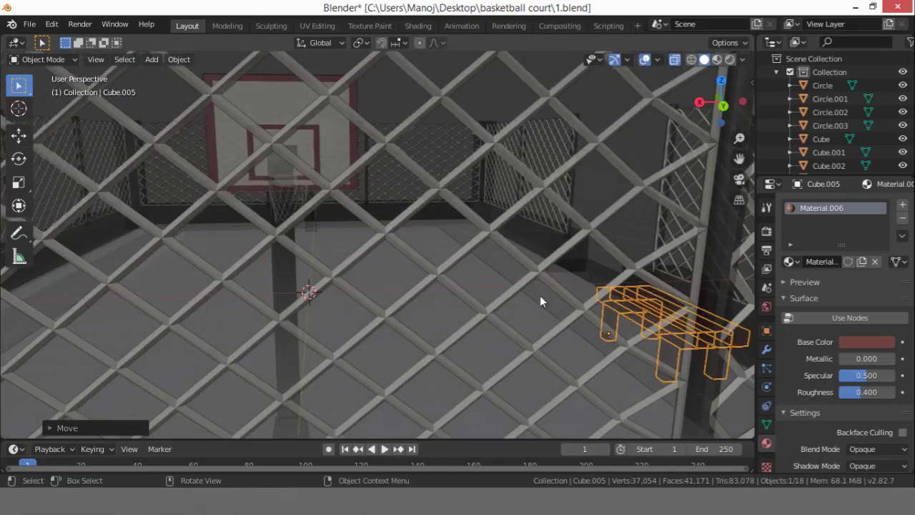
middle_drag(619, 312, 584, 311)
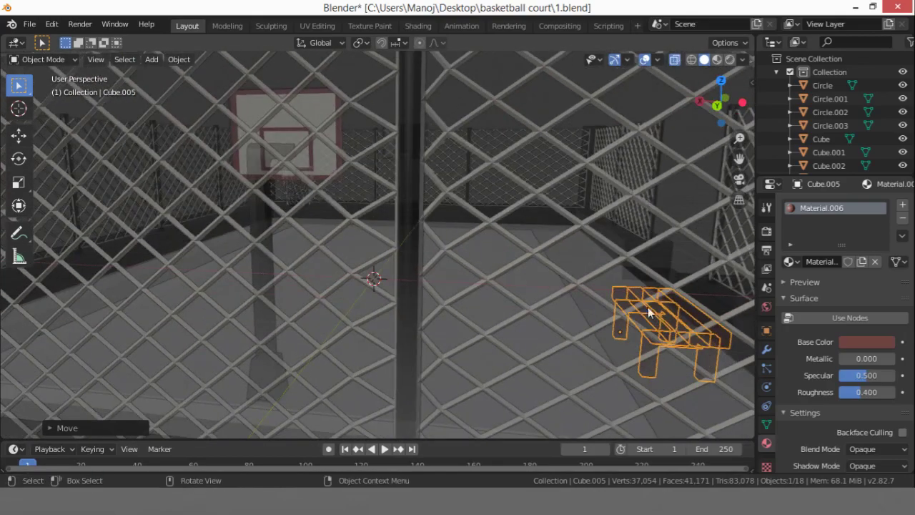
mouse_move(649, 312)
middle_down()
mouse_move(564, 272)
mouse_move(625, 262)
mouse_move(642, 308)
middle_up()
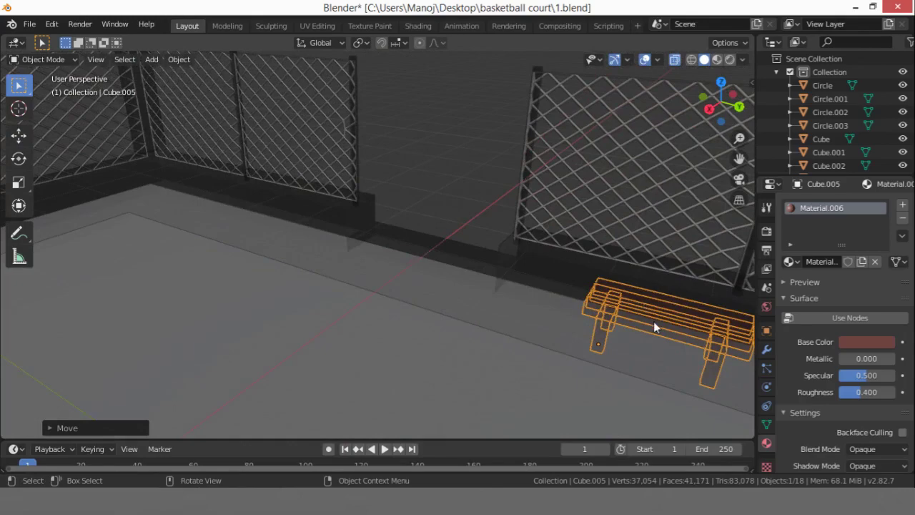
key(g)
key(z)
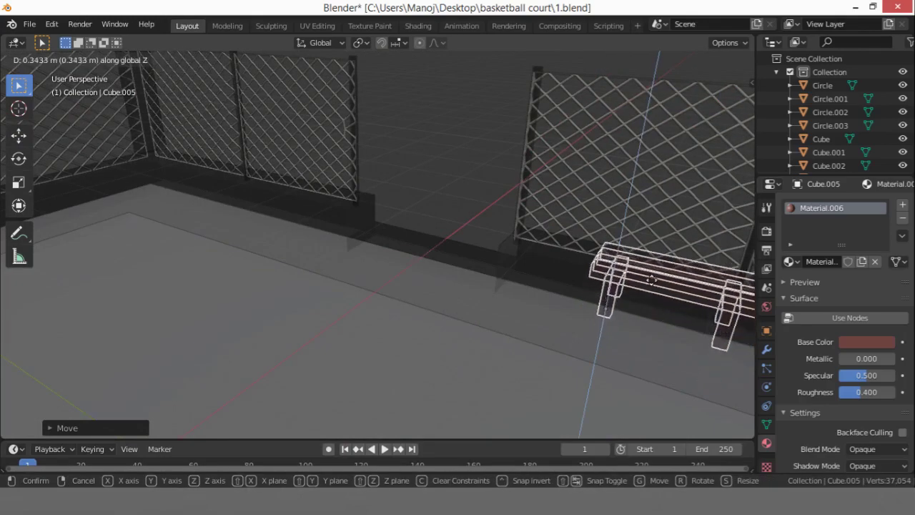
click(649, 283)
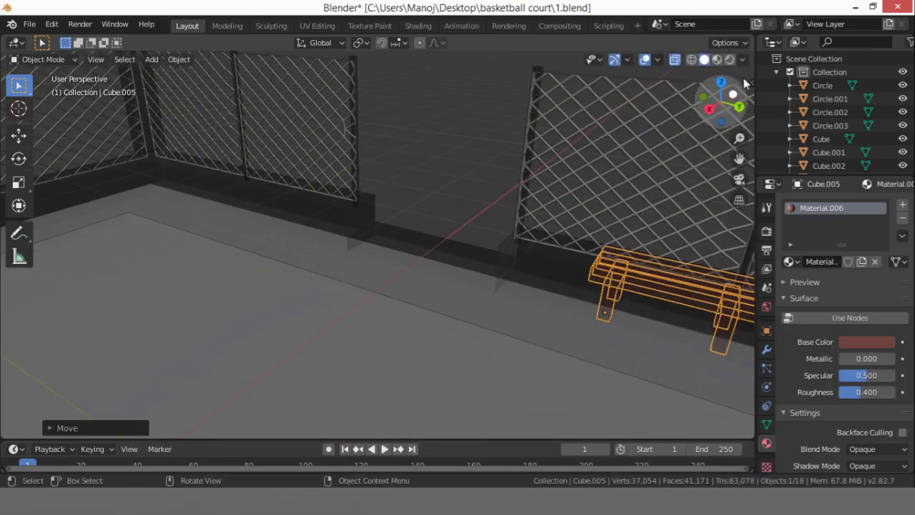
Turn off the see-through display and lower the bench about 0.4 m along Z so its legs stand on the court floor
click(675, 60)
scroll(616, 136, down, 6)
middle_drag(613, 163, 647, 205)
scroll(644, 170, up, 5)
key(g)
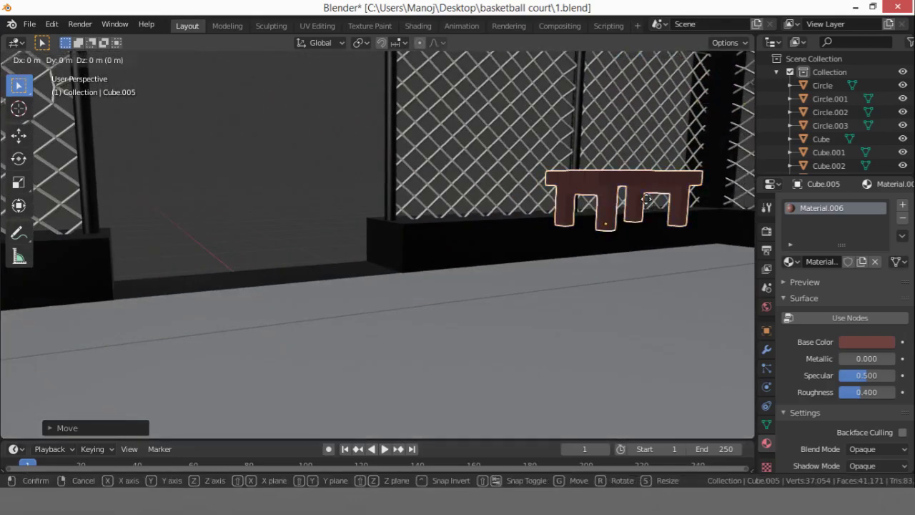
key(z)
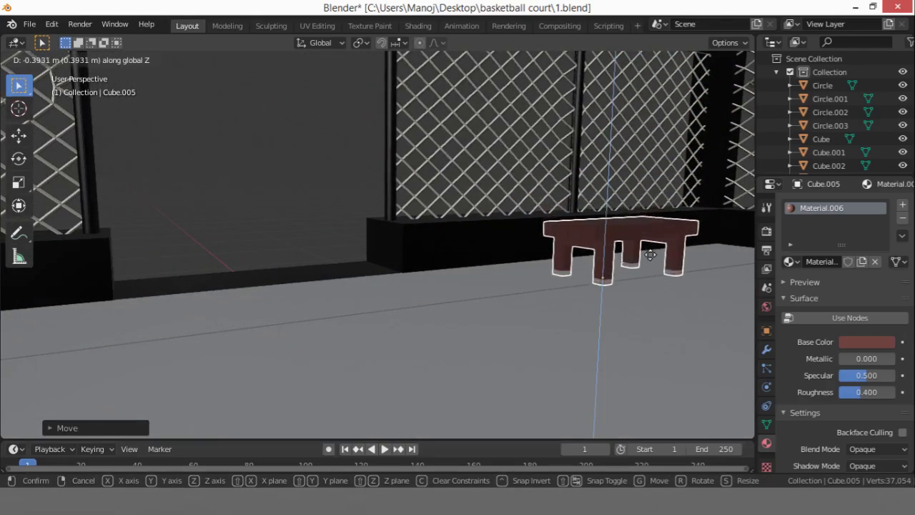
click(651, 253)
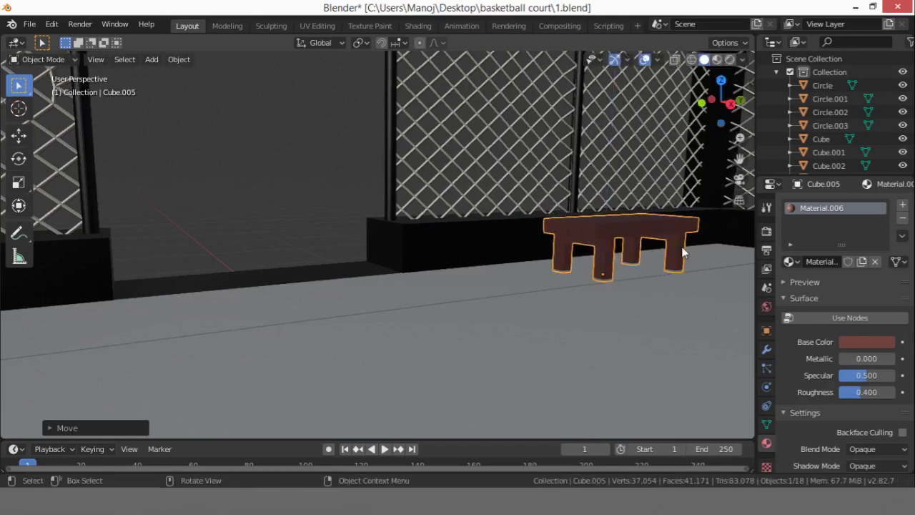
Scale the bench along Z to about 0.85 of its height
key(s)
key(x)
key(z)
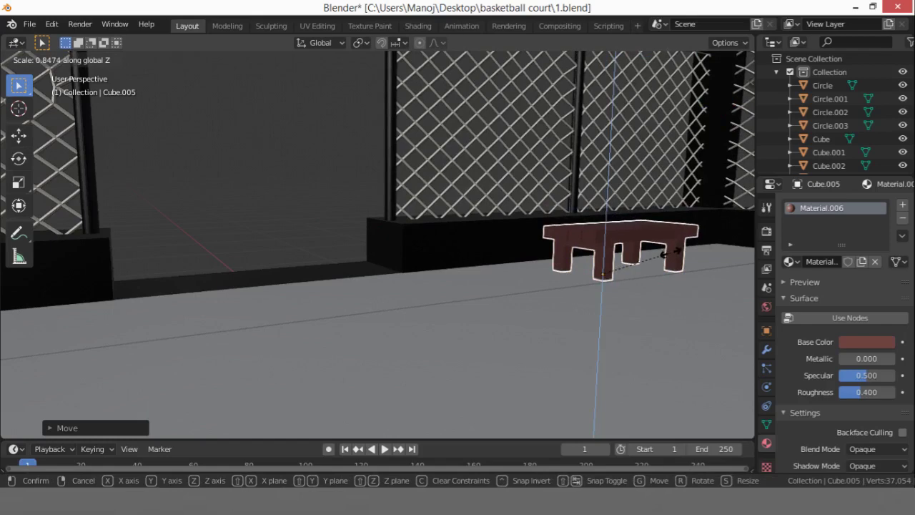
click(671, 256)
key(Tab)
scroll(648, 231, down, 7)
key(Tab)
Move the bench in the top view about 0.22 m along negative X, closer to the side fence
middle_drag(665, 189, 629, 231)
click(721, 96)
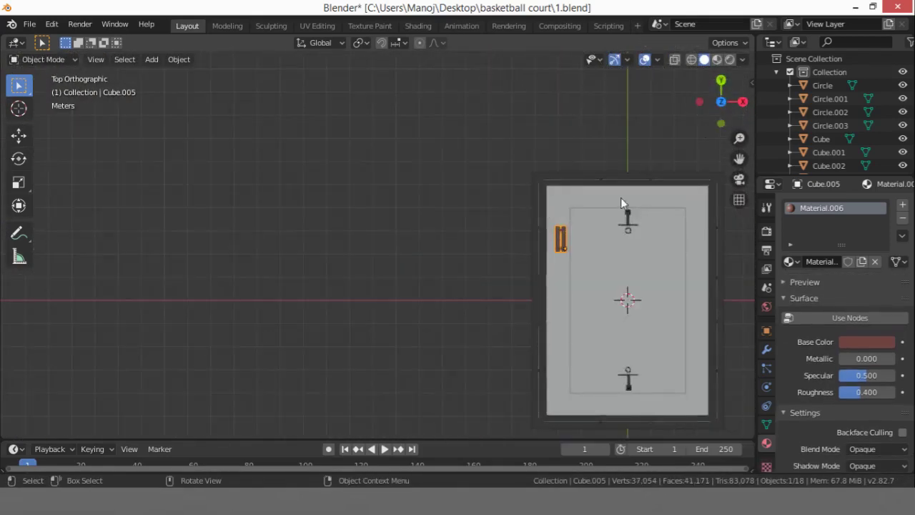
scroll(579, 238, up, 3)
key(g)
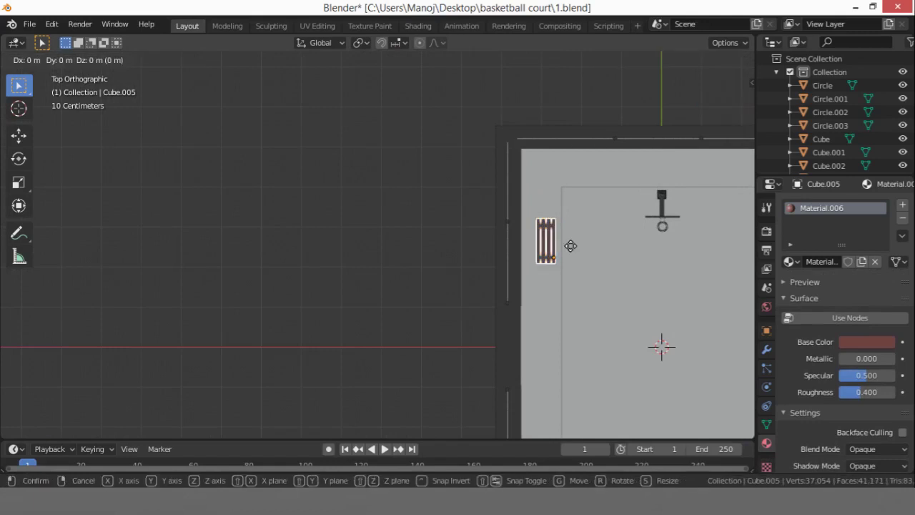
key(x)
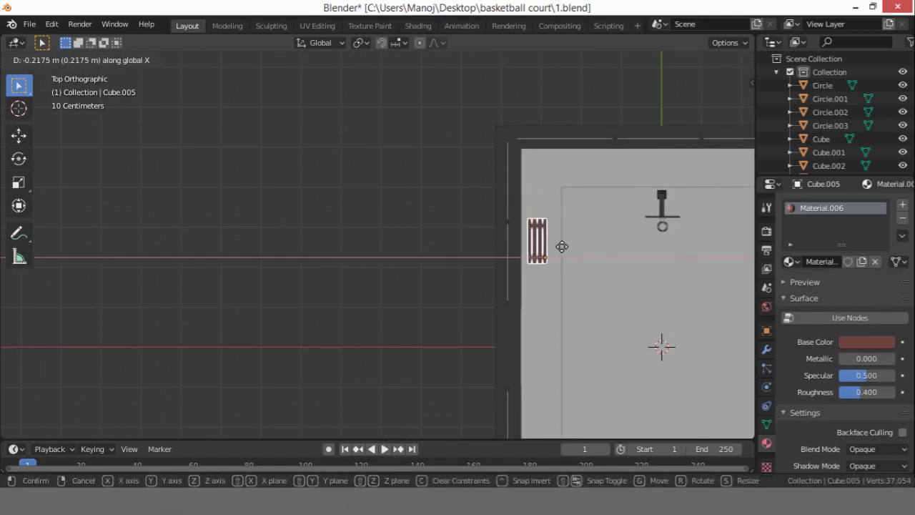
click(562, 246)
Duplicate the bench along negative Y and place the copy beside the same fence near the opposite hoop
scroll(550, 241, down, 3)
scroll(541, 239, up, 3)
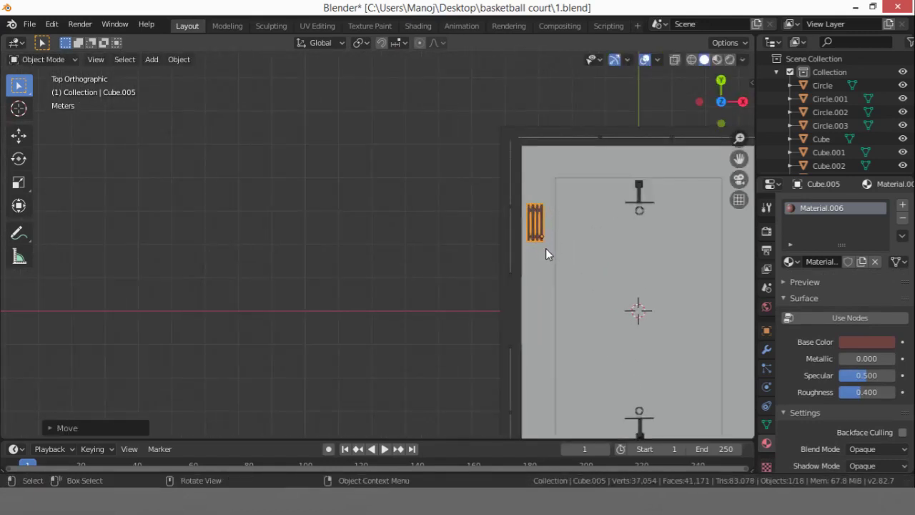
key(shift+d)
key(y)
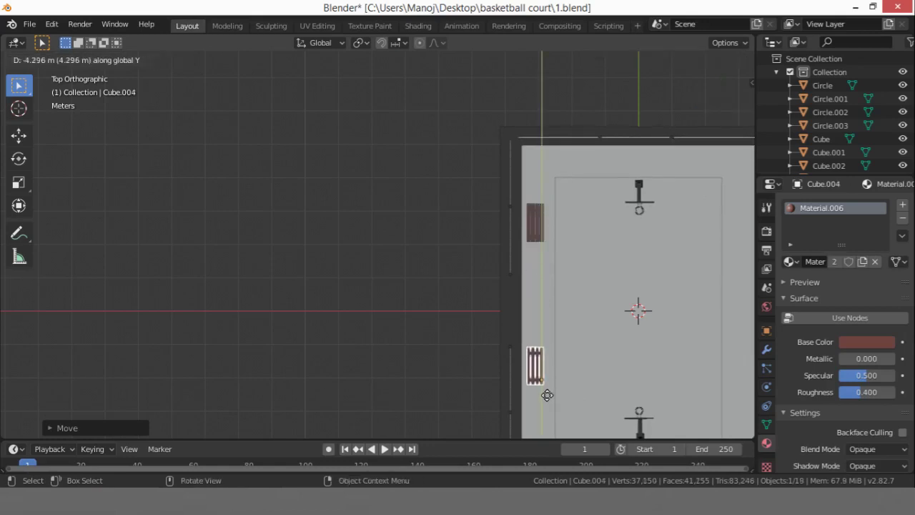
click(550, 405)
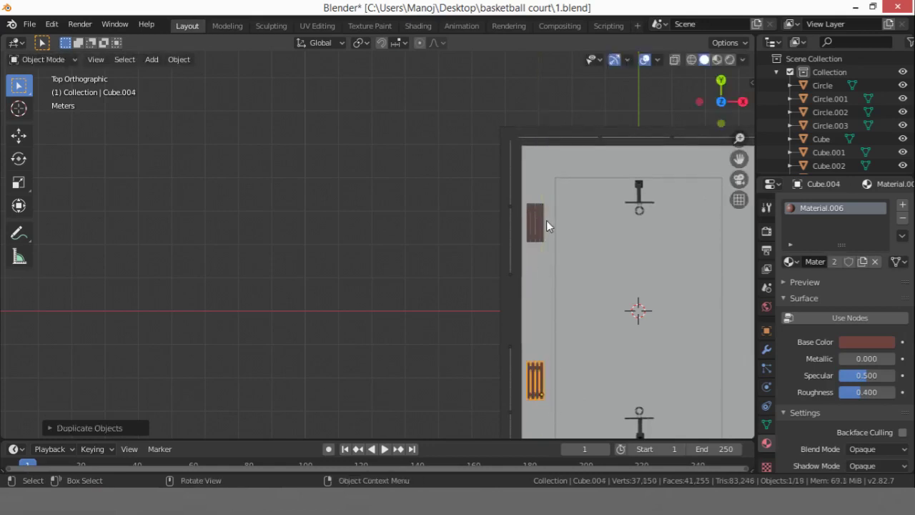
Duplicate both benches about 6.2 m along X so the copies stand beside the opposite side fence
click(545, 221)
drag(737, 161, 547, 164)
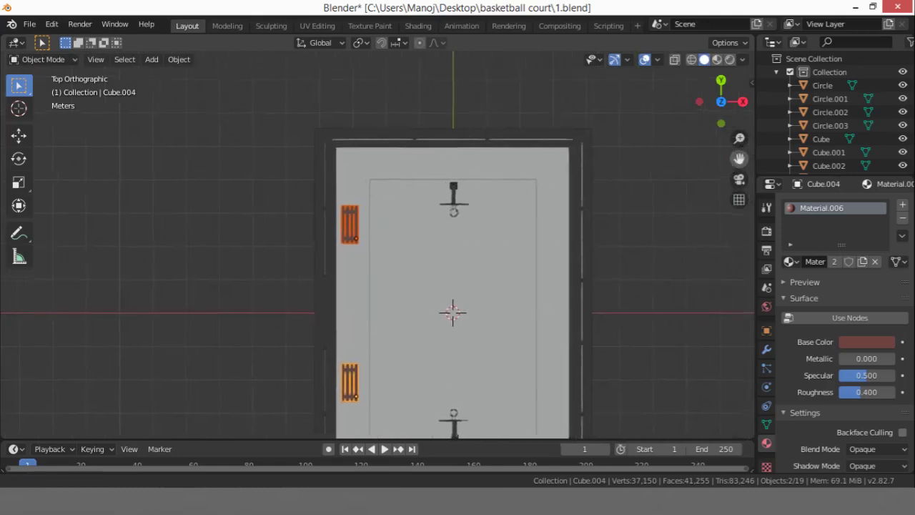
key(shift+d)
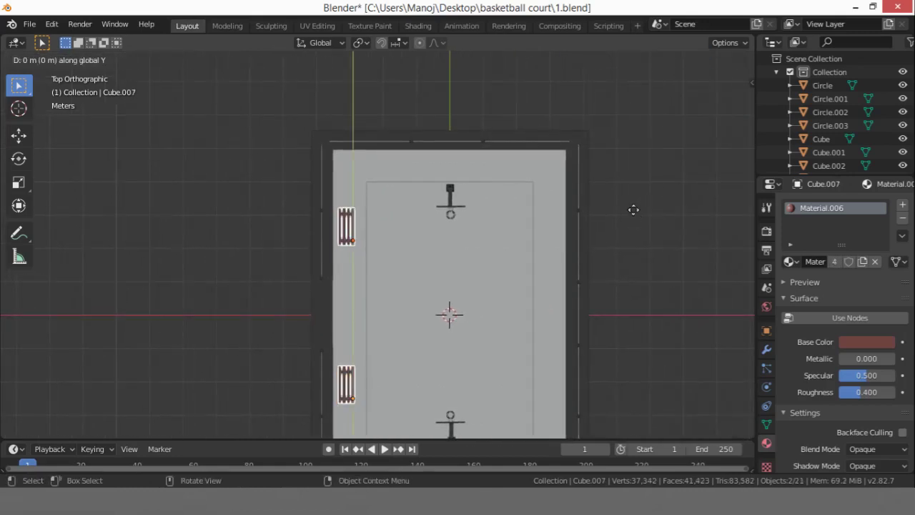
key(x)
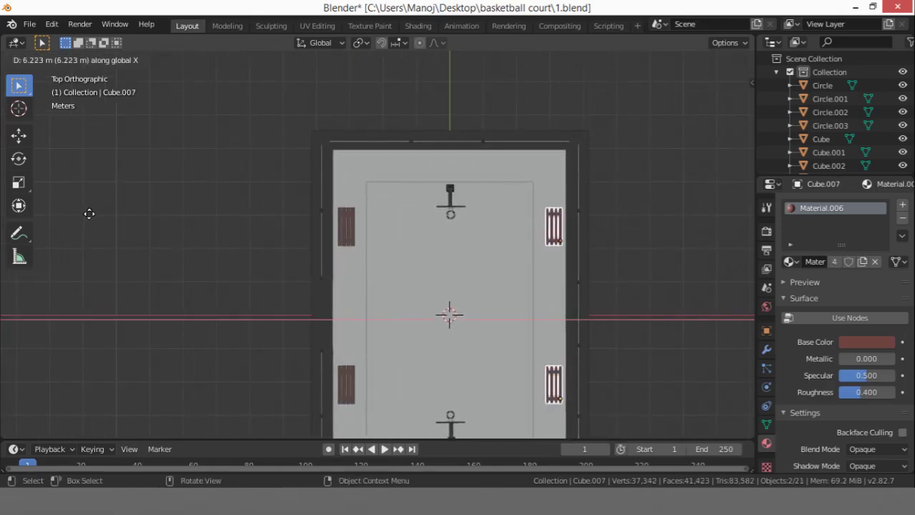
click(88, 214)
scroll(381, 241, down, 6)
scroll(409, 243, up, 4)
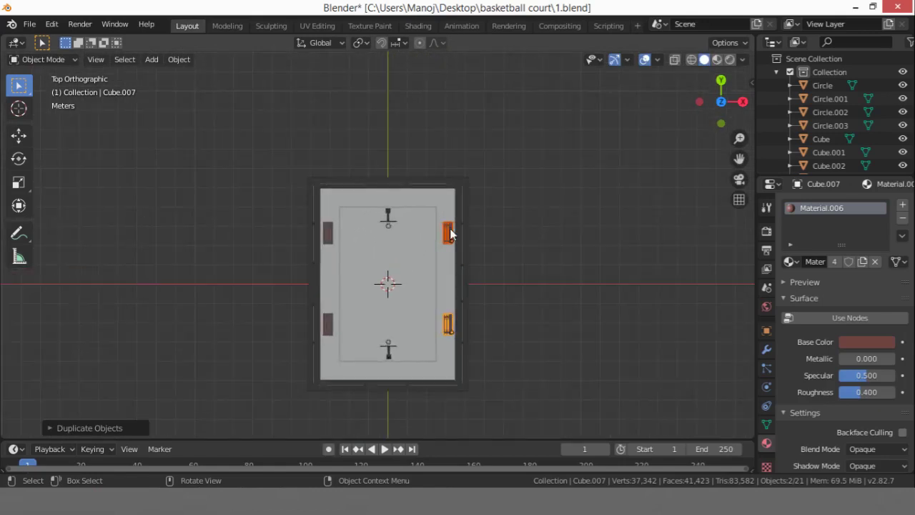
Move the two facing side benches at the positive Y end along negative Y, closer to the middle of the court
click(450, 233)
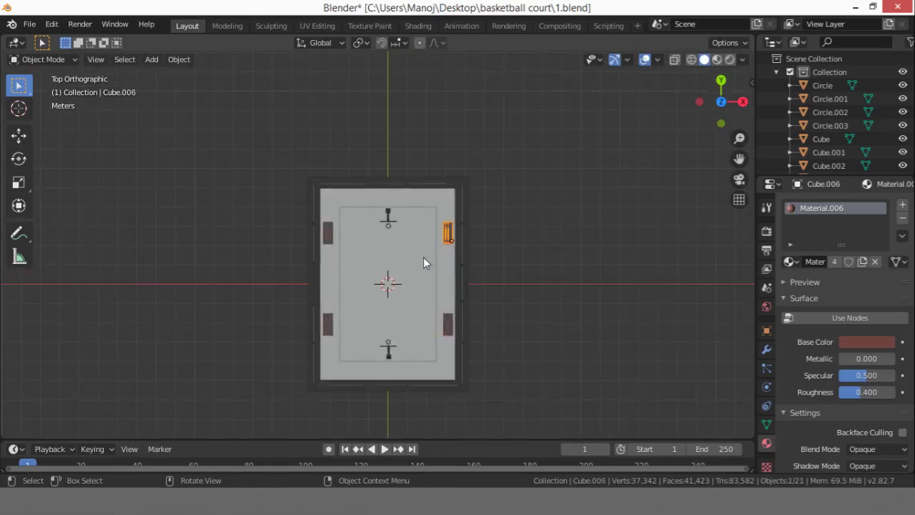
click(329, 233)
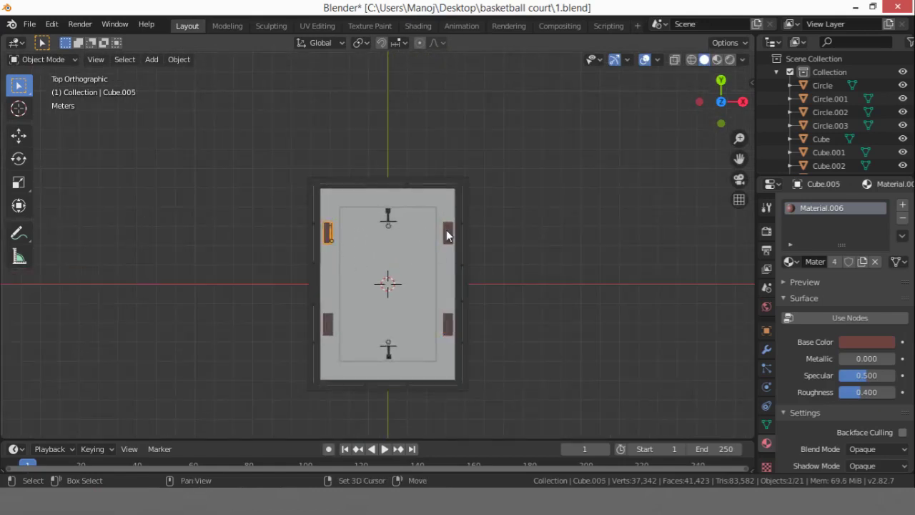
key(g)
key(y)
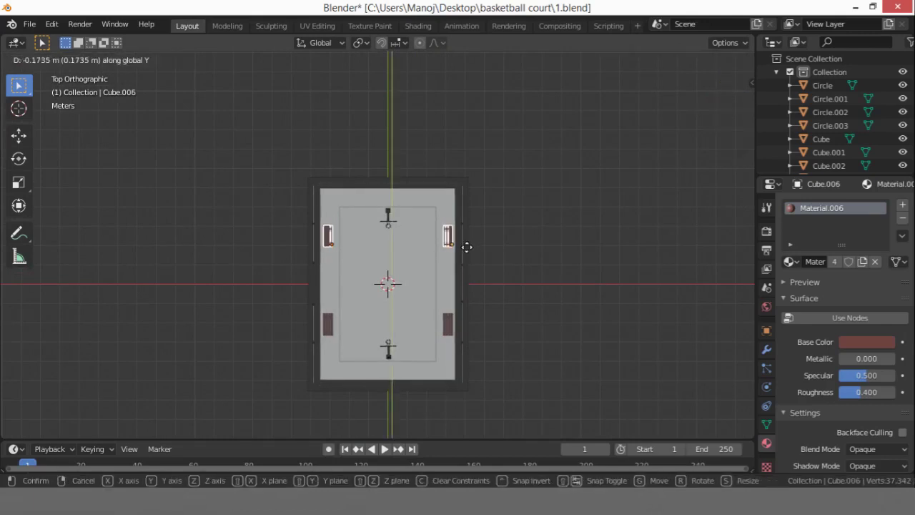
click(466, 251)
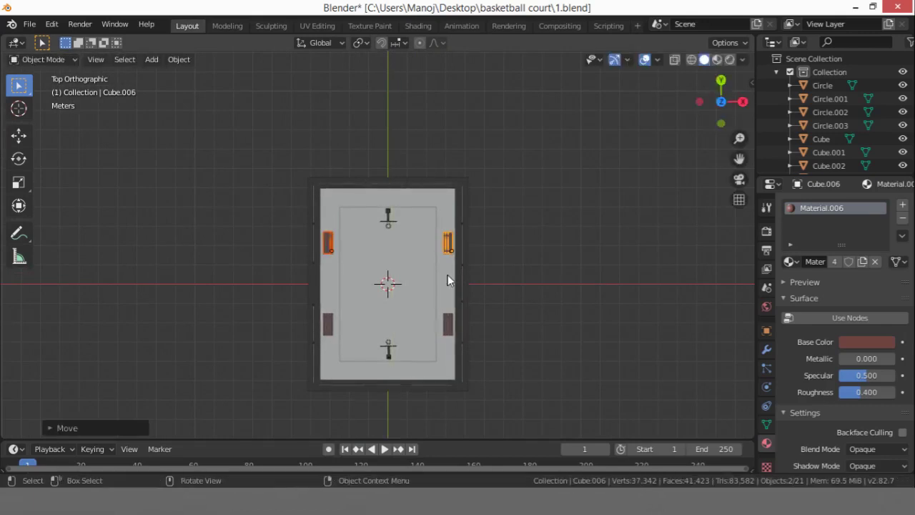
Duplicate the negative X side bench nearest the positive Y hoop and place the copy inside the court lines
click(326, 328)
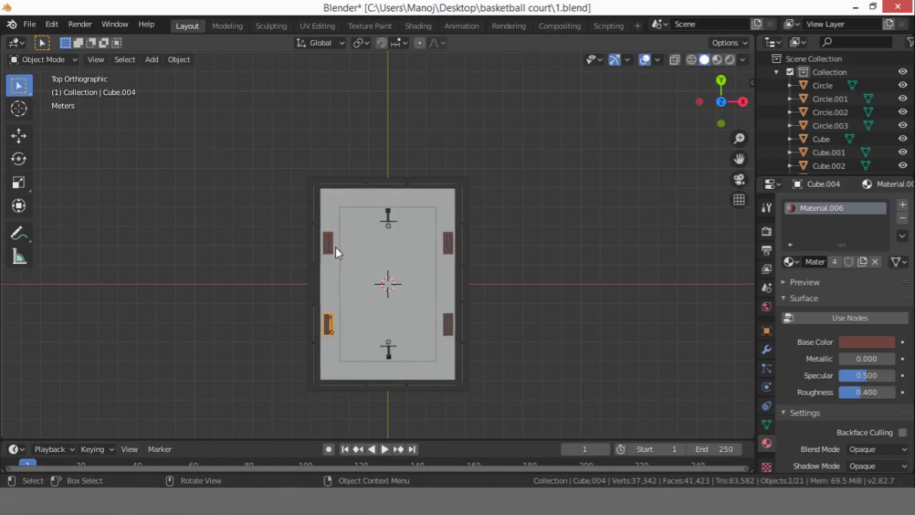
click(332, 245)
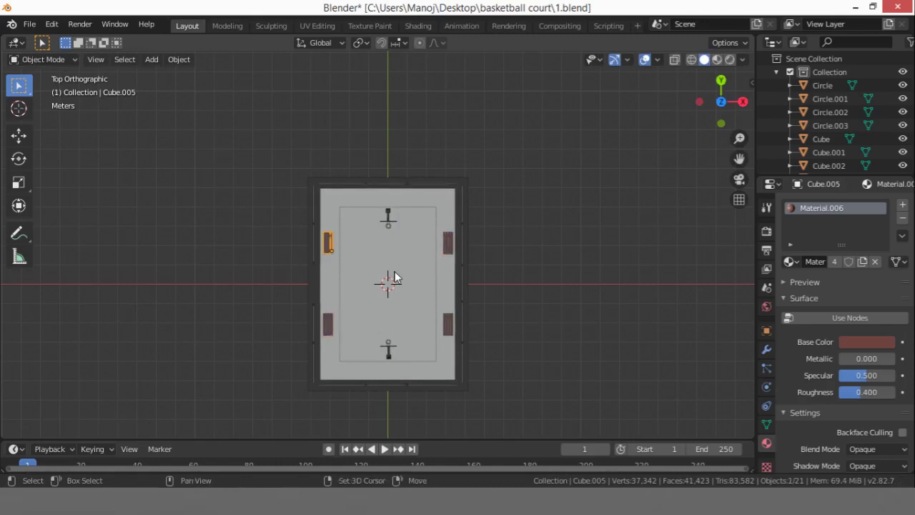
key(shift+d)
click(432, 267)
scroll(337, 224, up, 1)
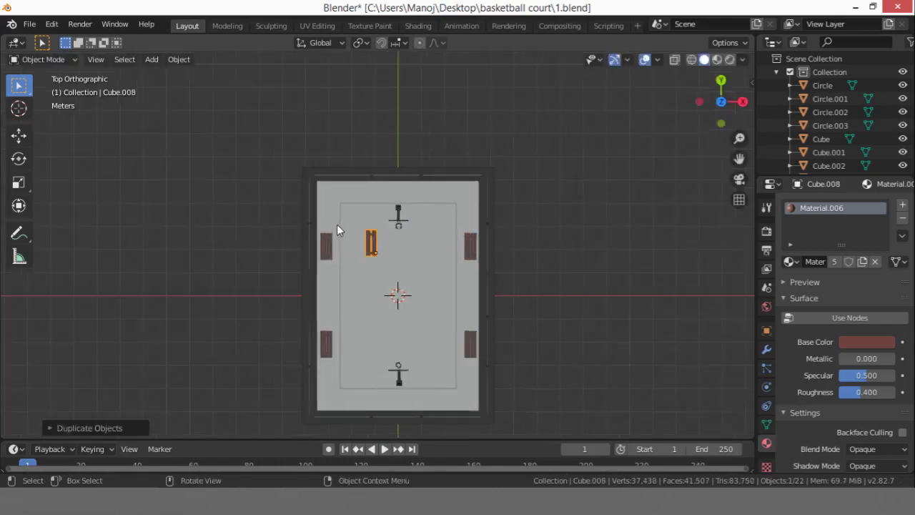
Rotate the bench copy 90° and move it beside the end fence behind the hoop at the positive Y end
scroll(337, 225, up, 4)
text(r)
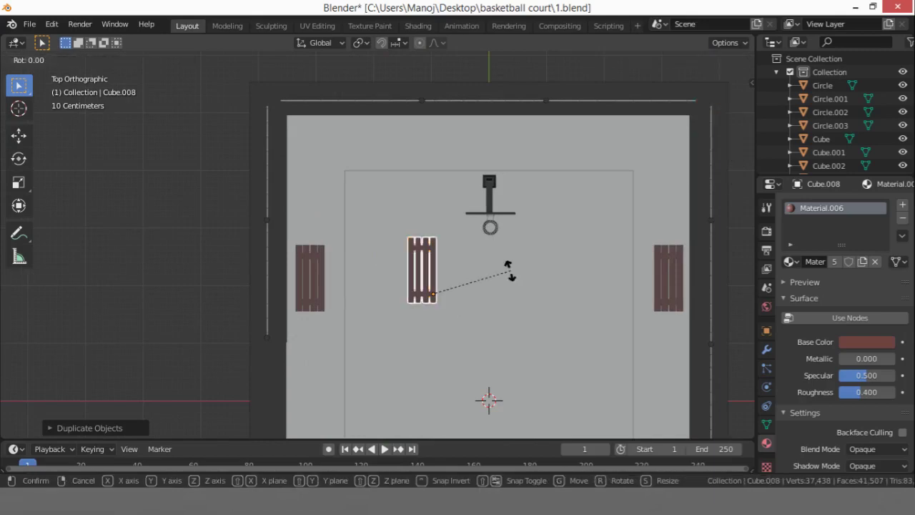
text(90)
key(Return)
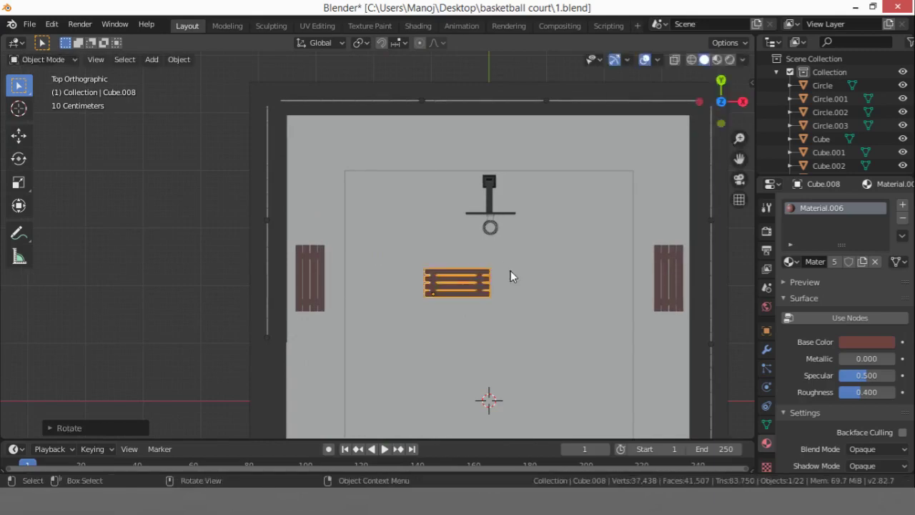
key(g)
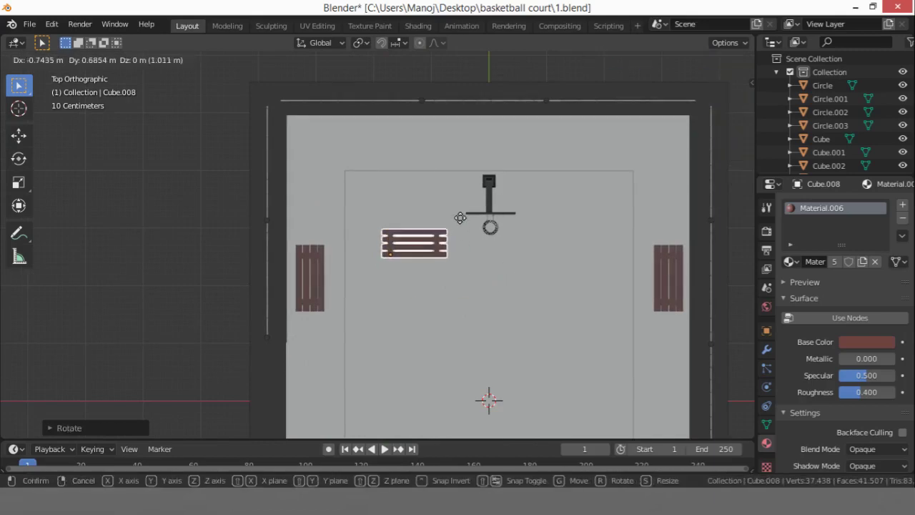
click(456, 138)
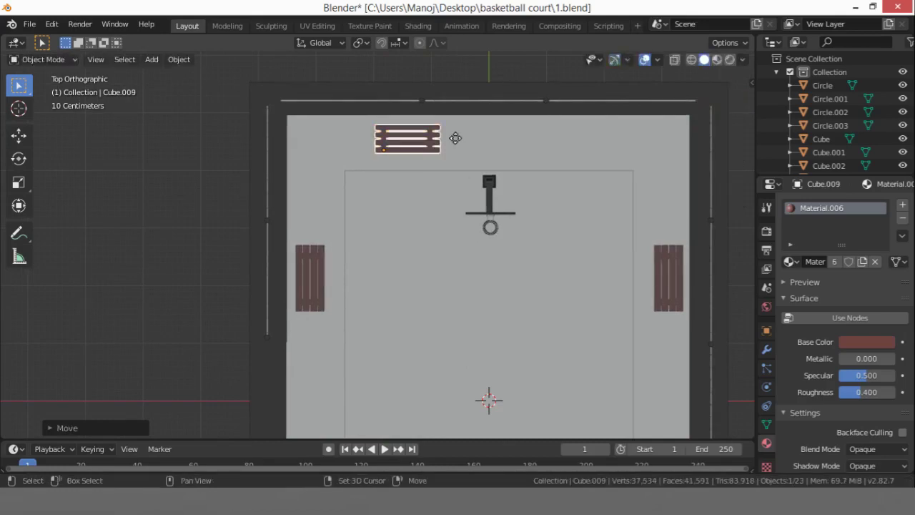
Duplicate the rotated bench about 2.8 m along X so the copy stands on the other side of the hoop
key(shift+d)
key(x)
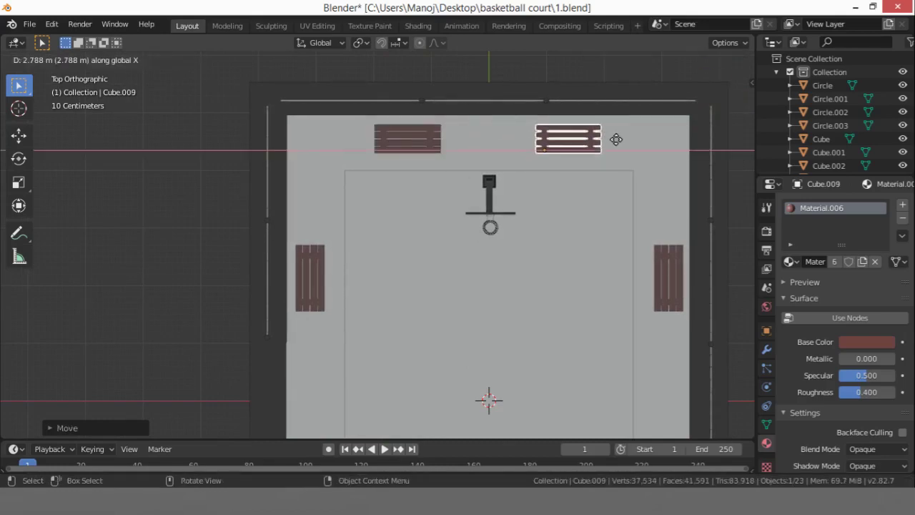
click(619, 144)
Duplicate the two end benches together about 9 m along negative Y to stand behind the opposite hoop
shift+click(439, 145)
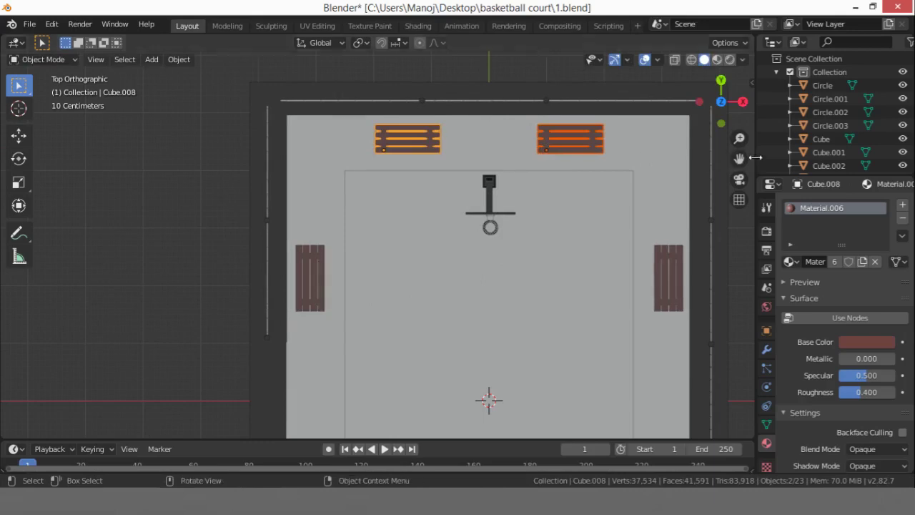
scroll(626, 183, down, 1)
scroll(626, 179, down, 4)
key(shift+d)
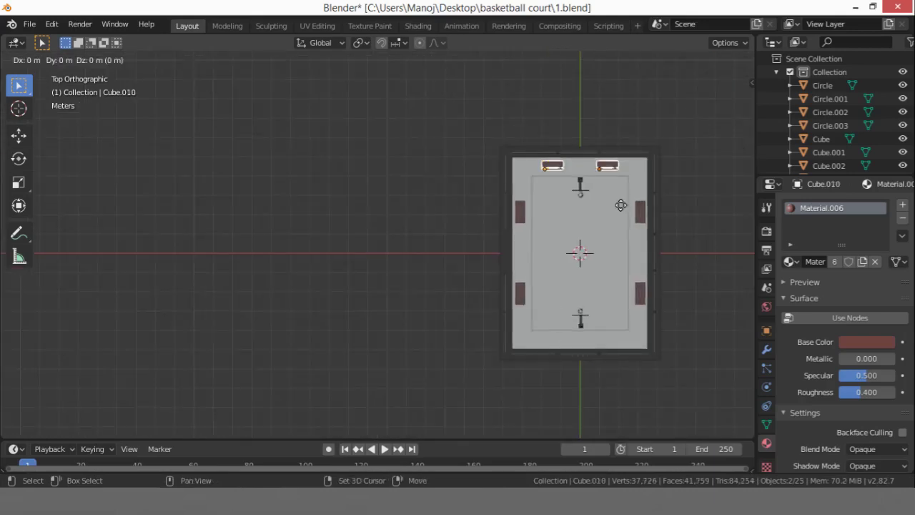
key(y)
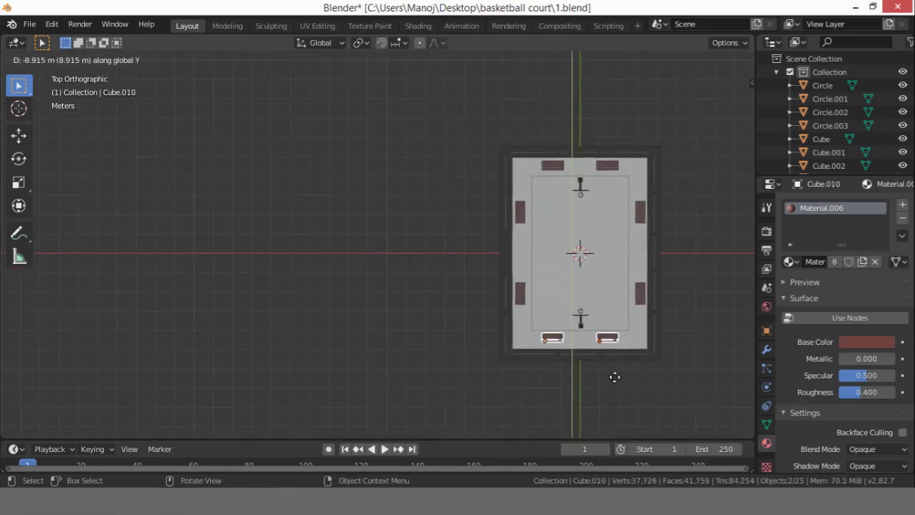
click(617, 381)
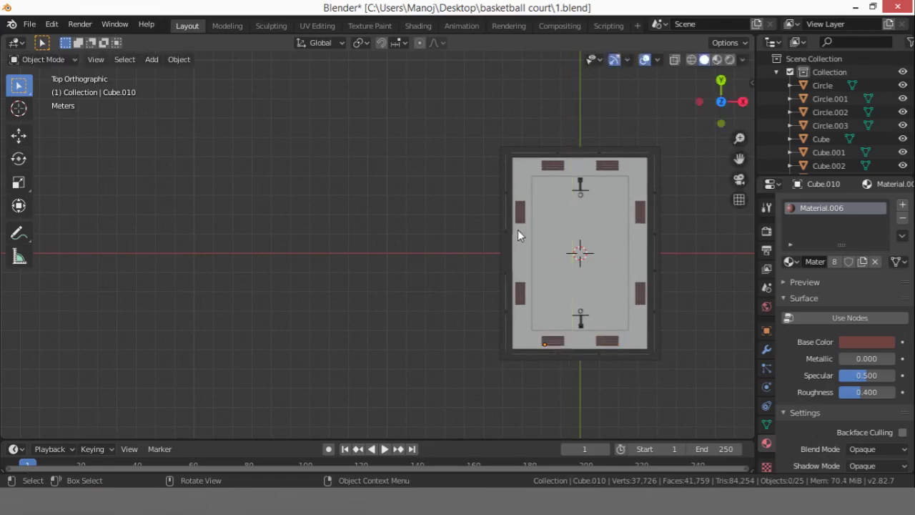
Examine the arrangement of benches around the fenced court from several angles and distances
middle_drag(518, 230, 302, 135)
scroll(535, 177, up, 4)
scroll(530, 169, down, 4)
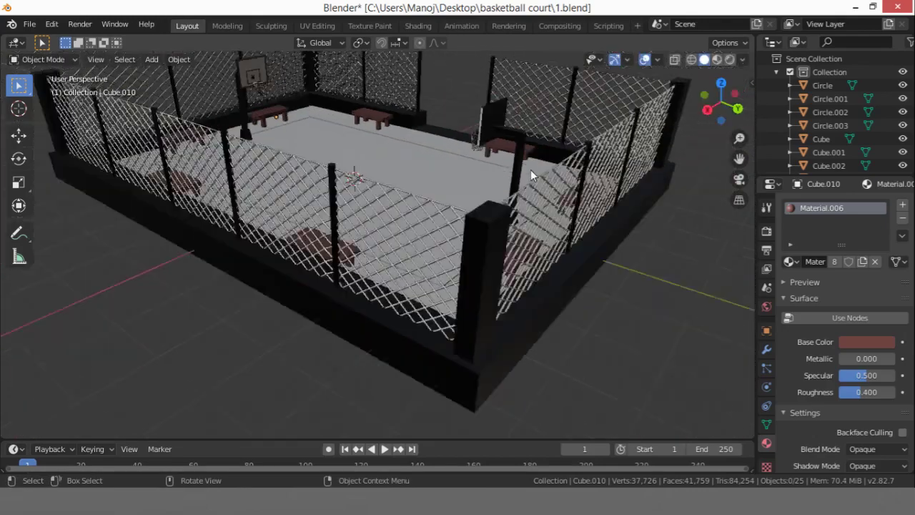
middle_drag(531, 169, 374, 171)
scroll(374, 172, down, 4)
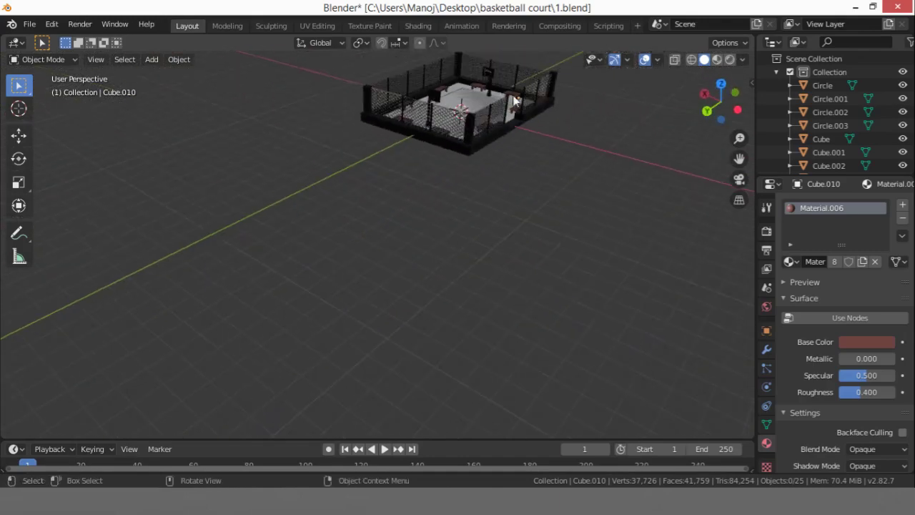
scroll(557, 85, up, 6)
drag(737, 159, 576, 340)
middle_drag(456, 211, 354, 326)
scroll(417, 272, down, 4)
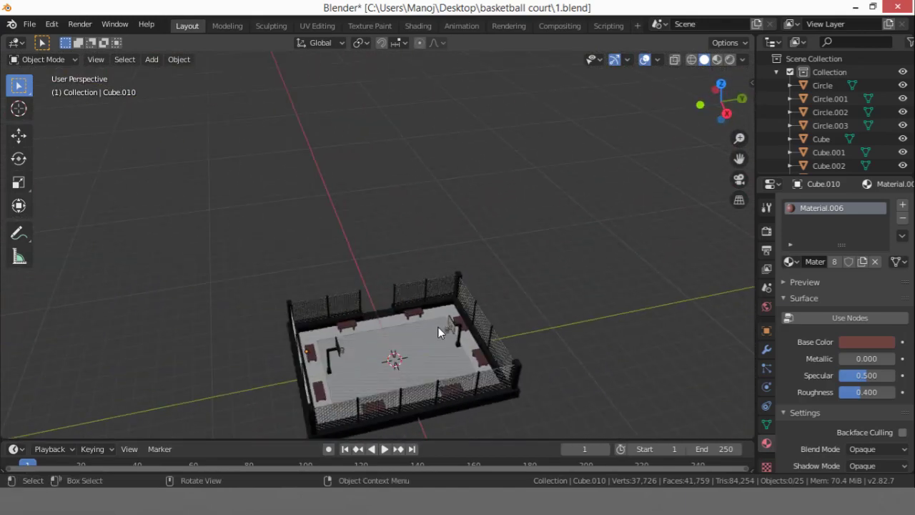
scroll(427, 289, down, 2)
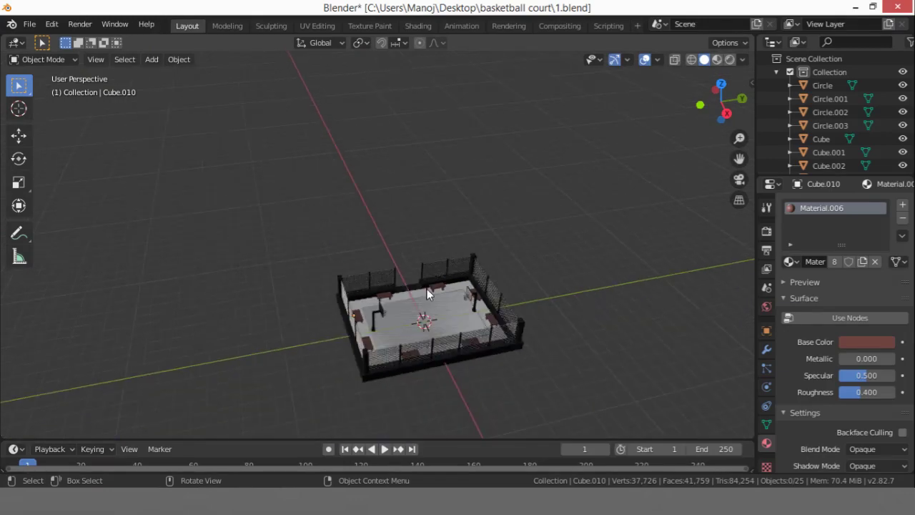
scroll(434, 294, up, 3)
middle_drag(441, 299, 483, 302)
scroll(421, 333, up, 5)
middle_drag(419, 331, 479, 308)
scroll(383, 313, down, 5)
scroll(383, 313, up, 2)
scroll(381, 309, up, 4)
scroll(492, 259, down, 4)
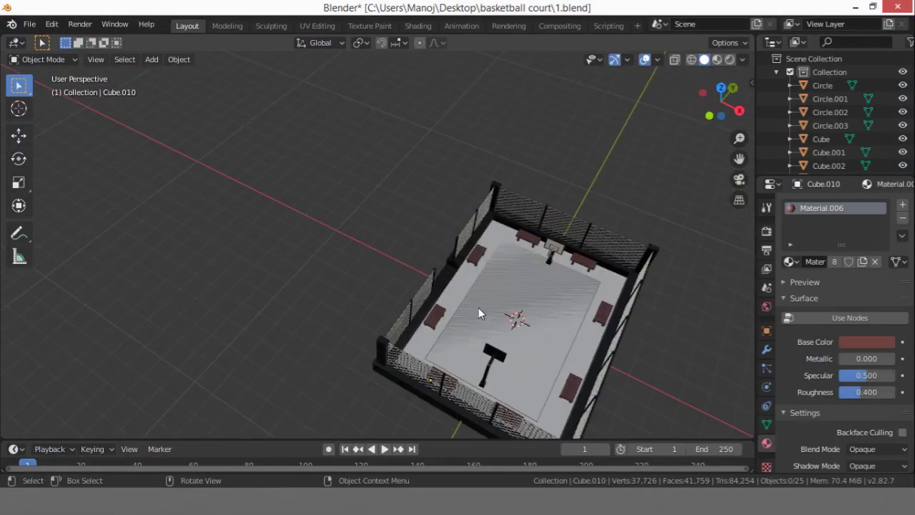
Add a cube at the court's centre and scale it uniformly to about 0.4
key(shift+a)
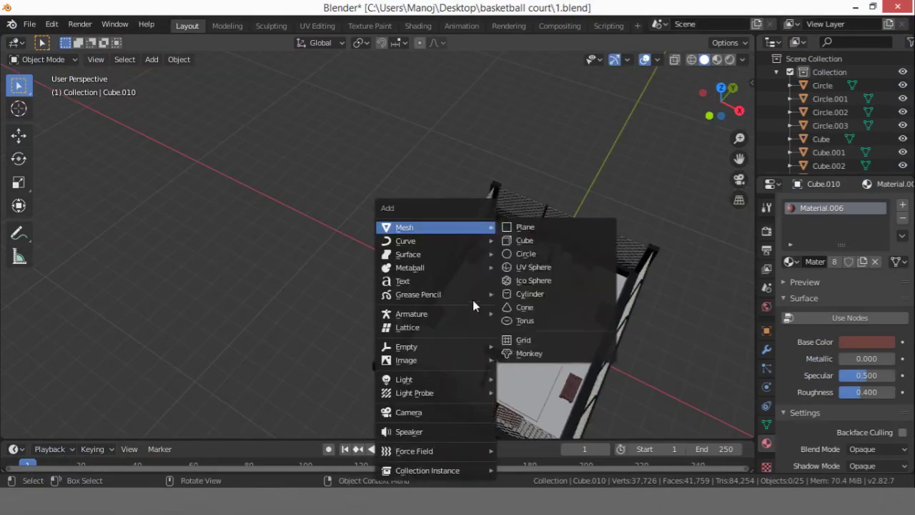
click(535, 241)
middle_drag(529, 253, 645, 237)
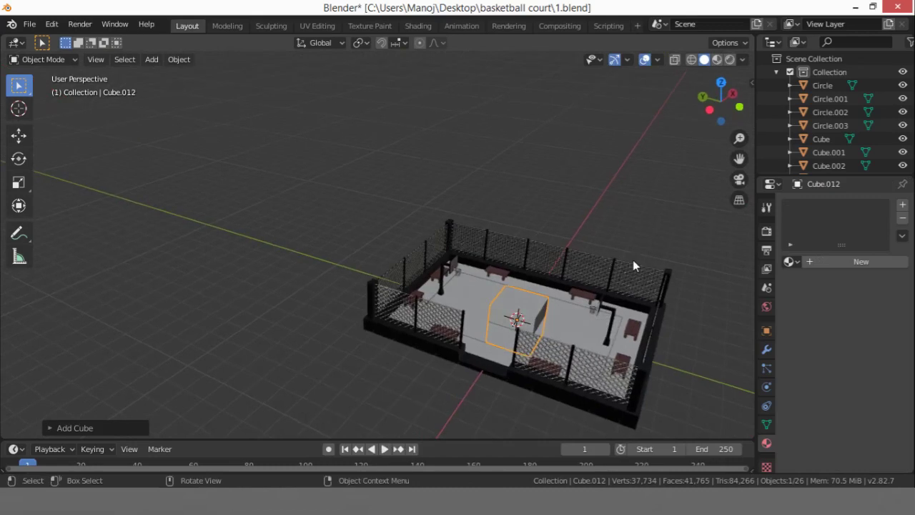
key(s)
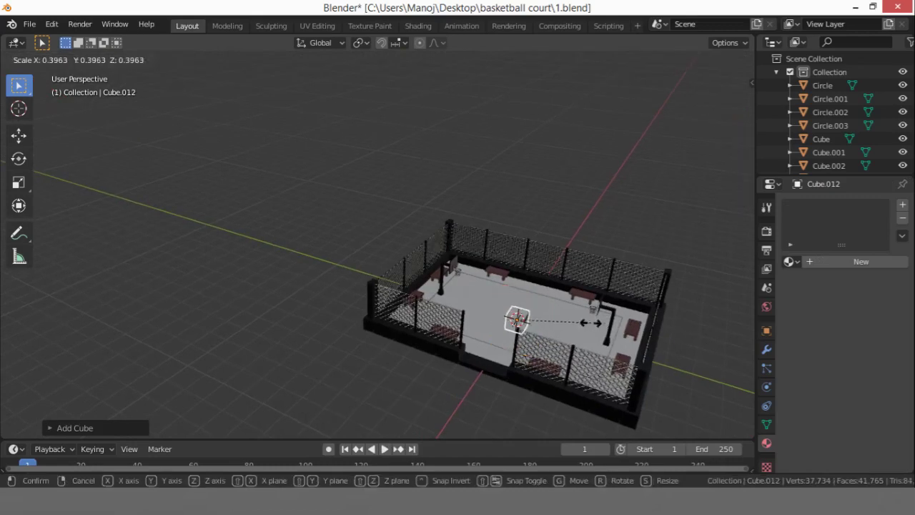
click(594, 314)
Raise the cube along Z until its base rests on the court floor
scroll(522, 301, up, 5)
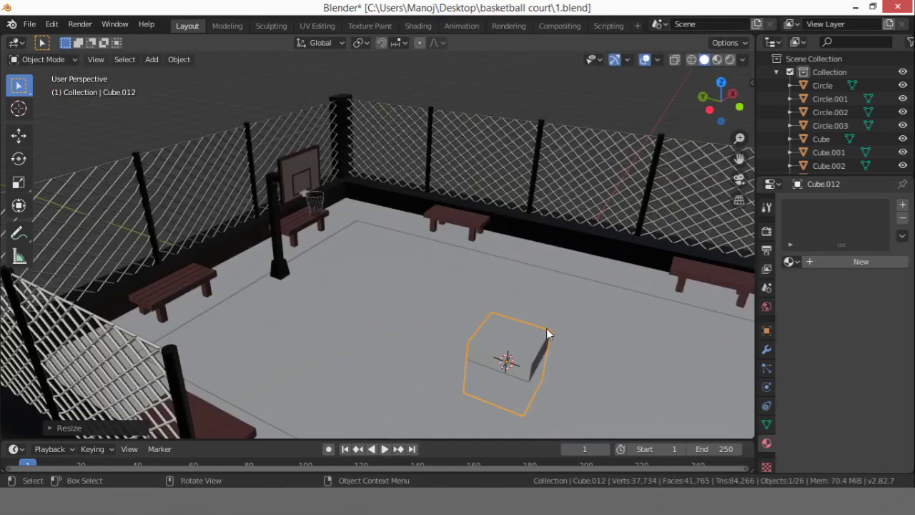
key(g)
key(z)
click(558, 340)
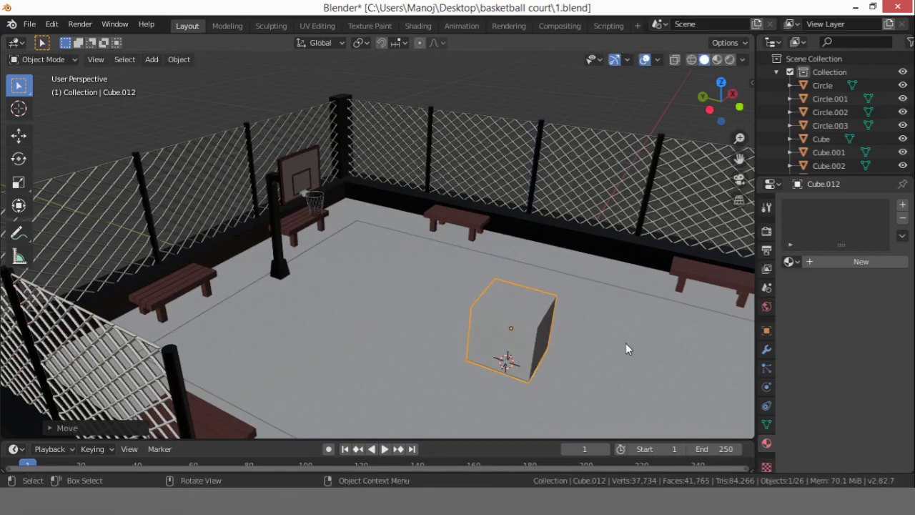
Shrink the cube to a small block, then scale its whole mesh up to about 1.17 in Edit Mode
key(s)
click(535, 329)
scroll(556, 305, up, 5)
key(Tab)
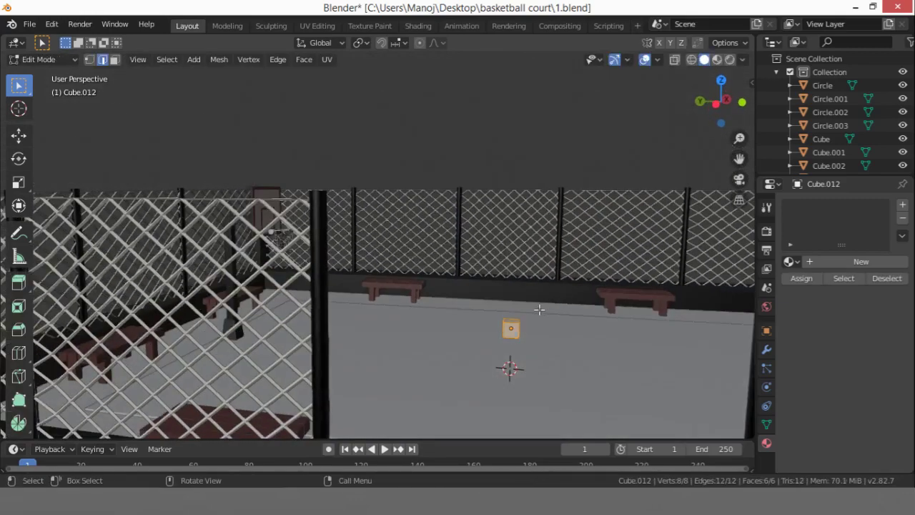
key(s)
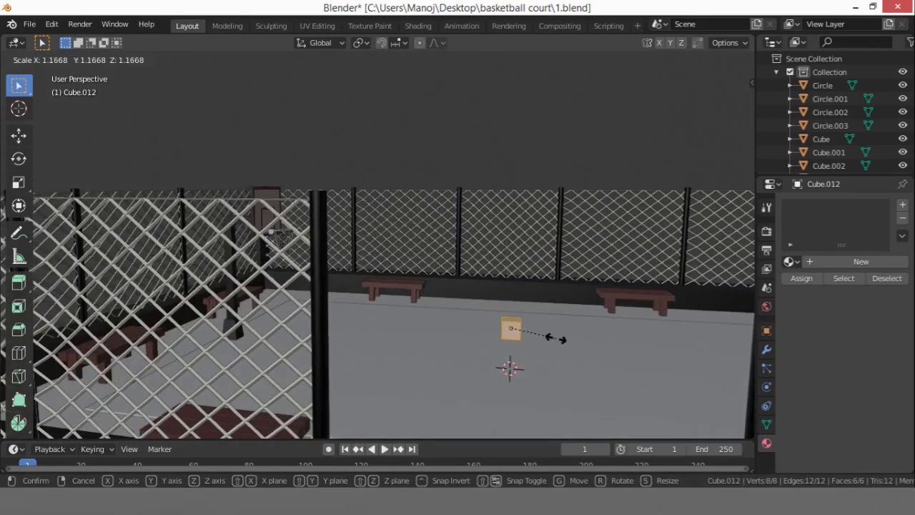
click(554, 339)
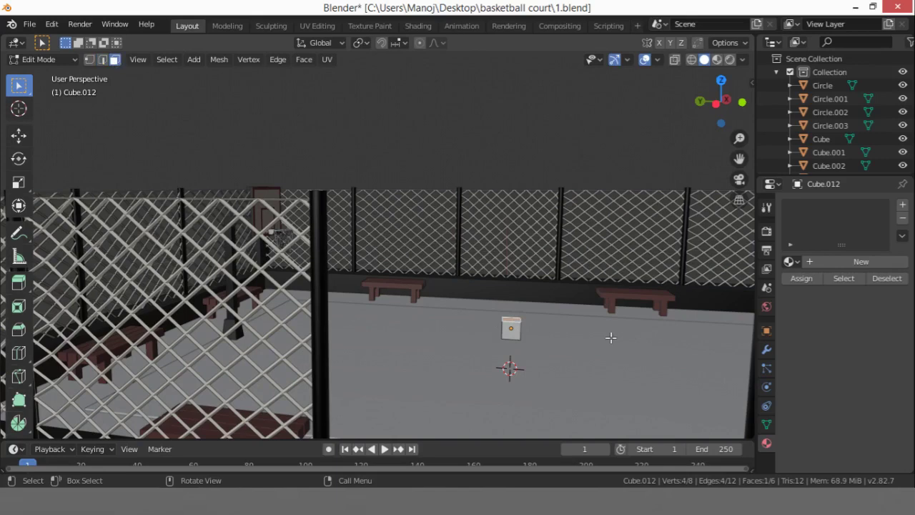
Raise the small block's top face along Z and scale it down so the block tapers upward
key(g)
key(z)
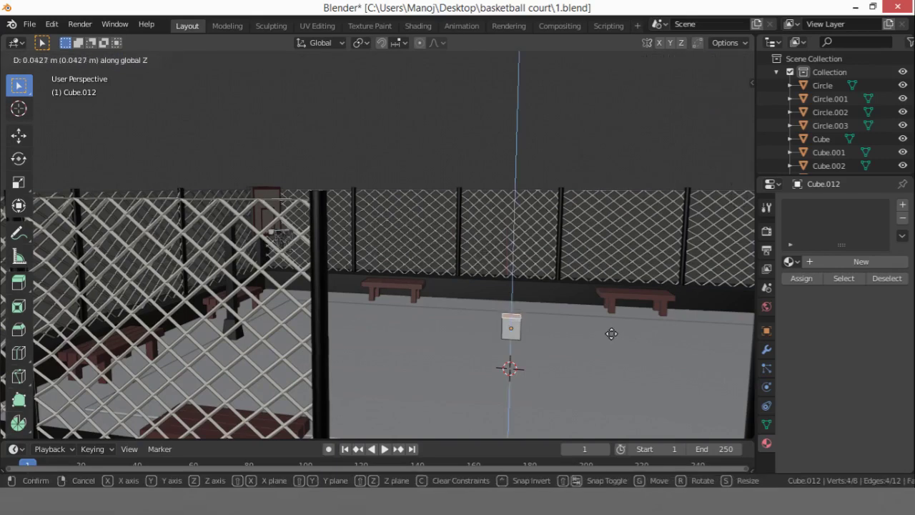
click(608, 323)
key(s)
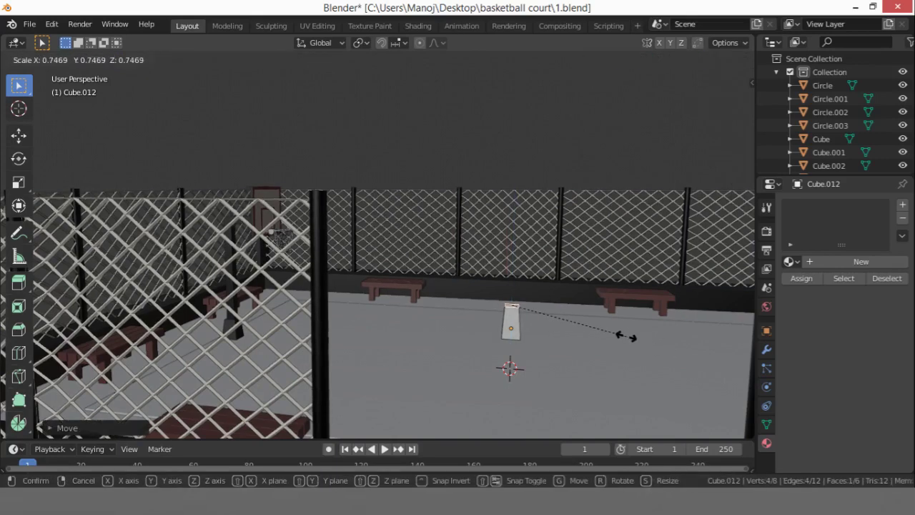
click(587, 341)
Select the tapered block's bottom face and scale it up slightly to widen the base
scroll(521, 327, up, 8)
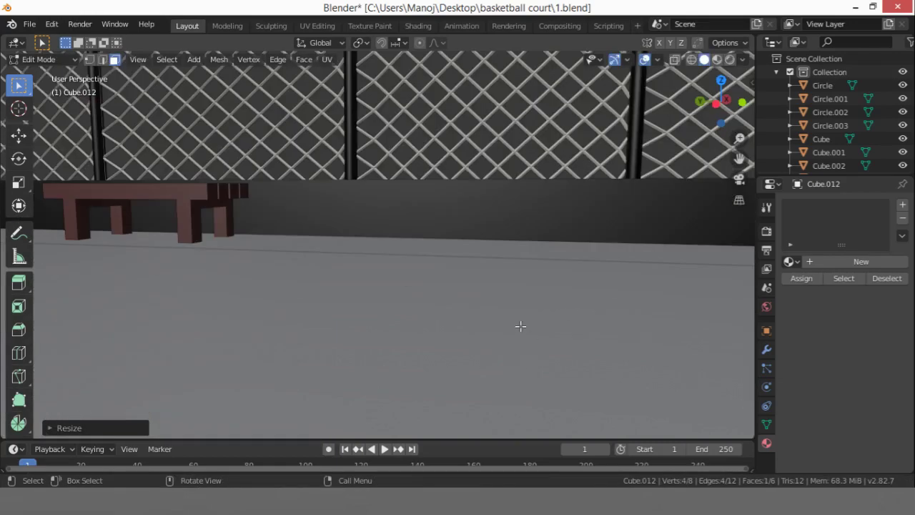
scroll(518, 319, down, 5)
mouse_move(517, 320)
middle_down()
mouse_move(518, 308)
mouse_move(510, 326)
middle_up()
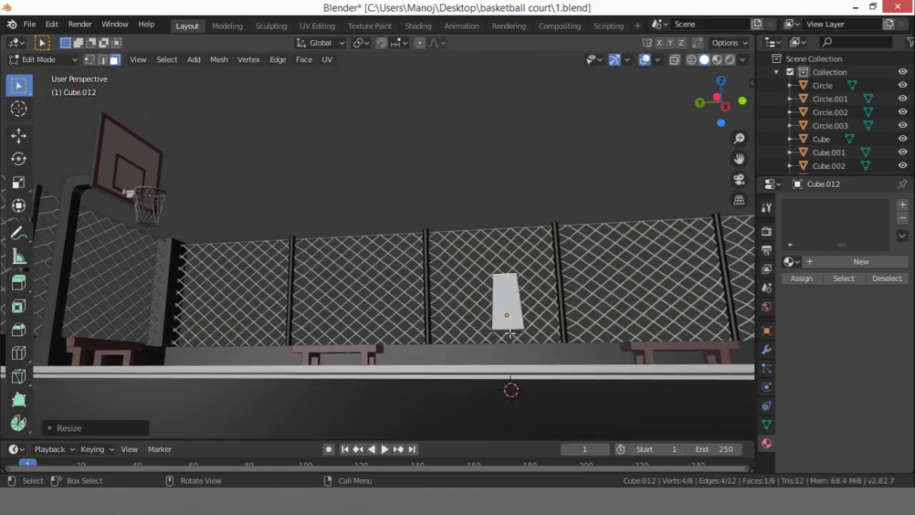
click(510, 333)
key(s)
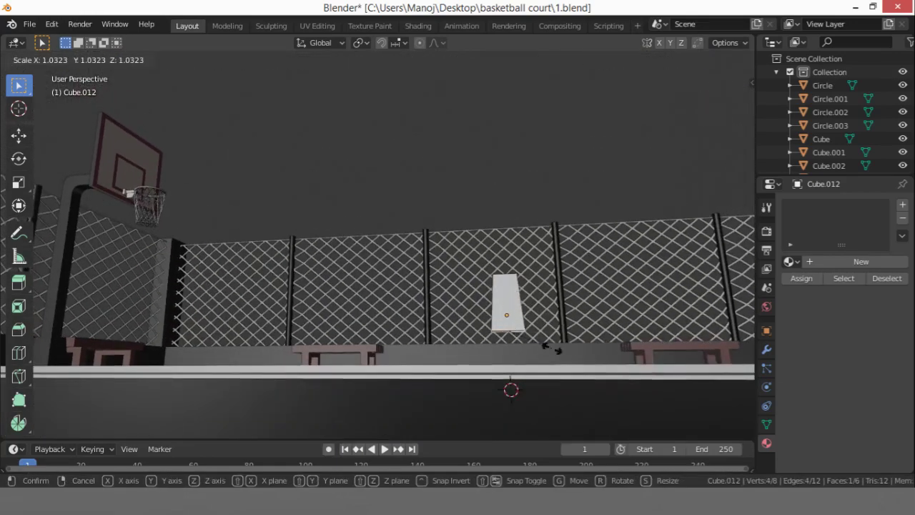
click(571, 347)
Slightly rescale the tapered block's top face and inset a smaller face within it
middle_drag(570, 347, 533, 308)
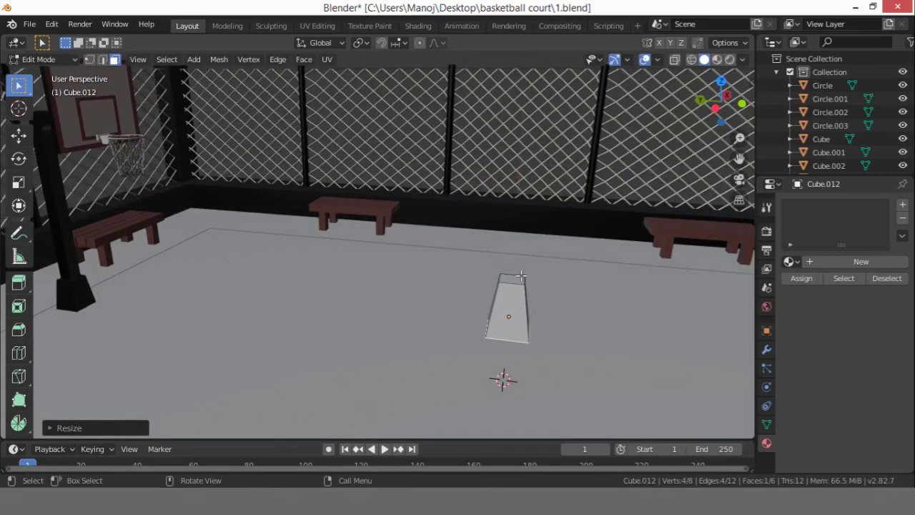
click(515, 279)
key(s)
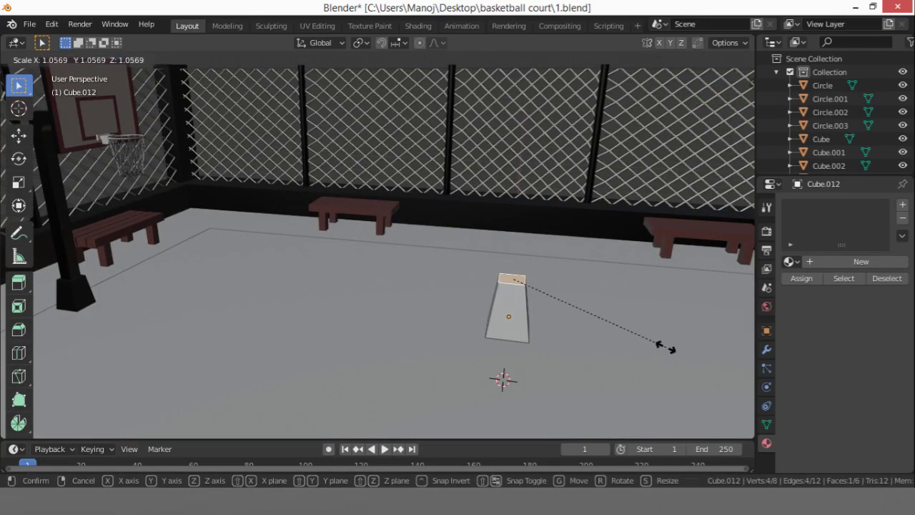
click(644, 335)
key(i)
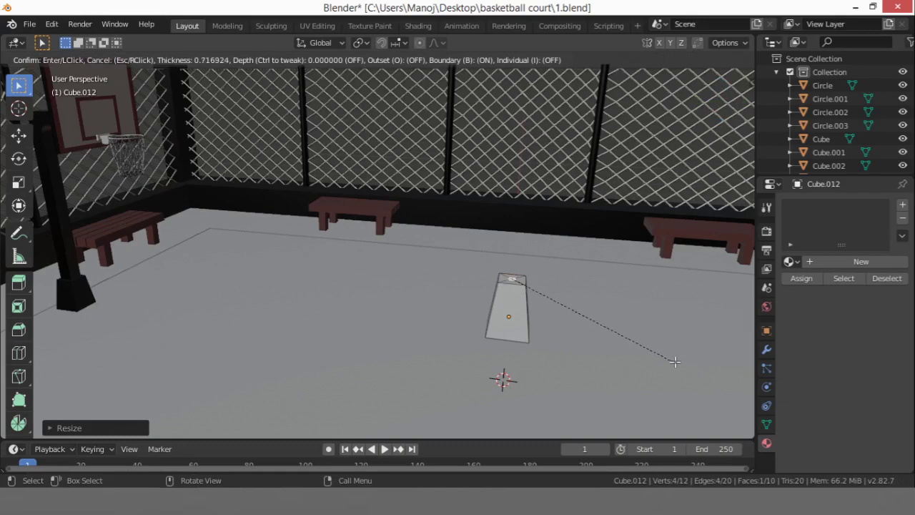
click(680, 365)
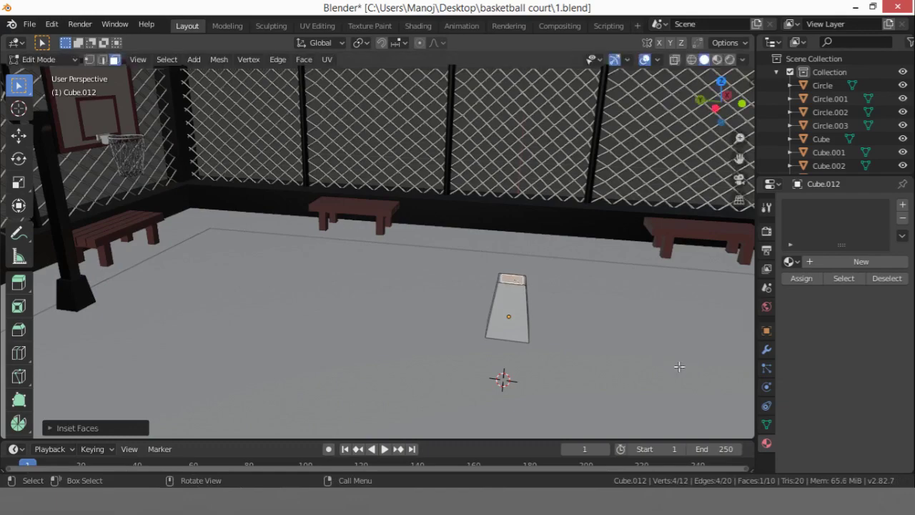
Extrude the inset top face upward and raise it about 1.7 m further along Z to form a tall pole
key(e)
click(675, 287)
scroll(660, 200, down, 5)
middle_drag(660, 200, 601, 228)
middle_drag(712, 200, 292, 382)
scroll(296, 364, up, 4)
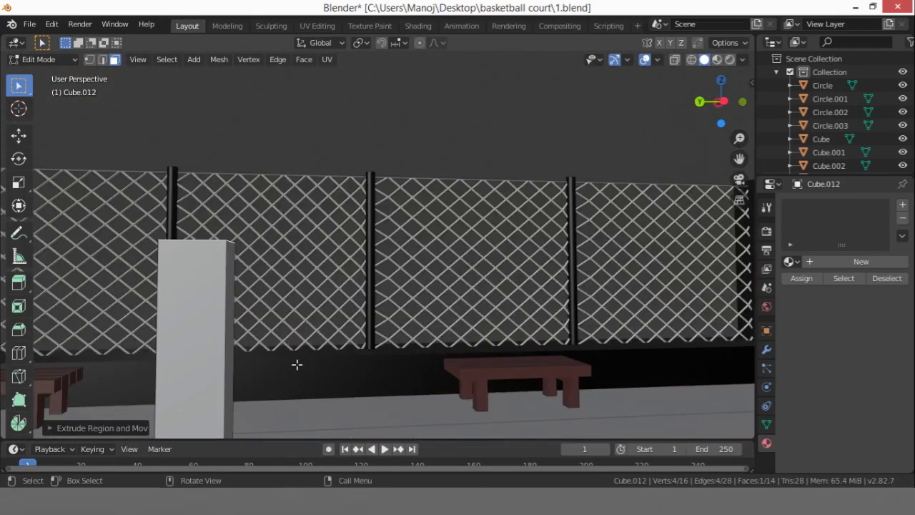
scroll(317, 372, down, 4)
key(g)
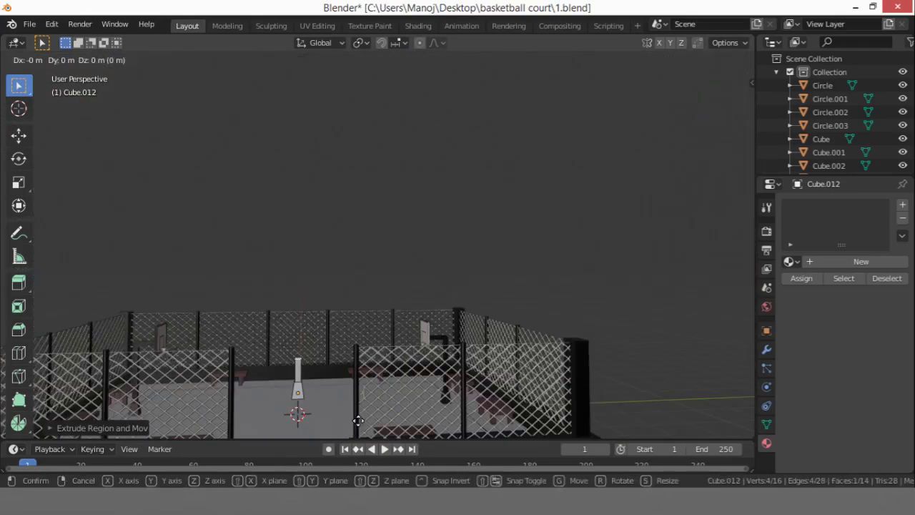
key(z)
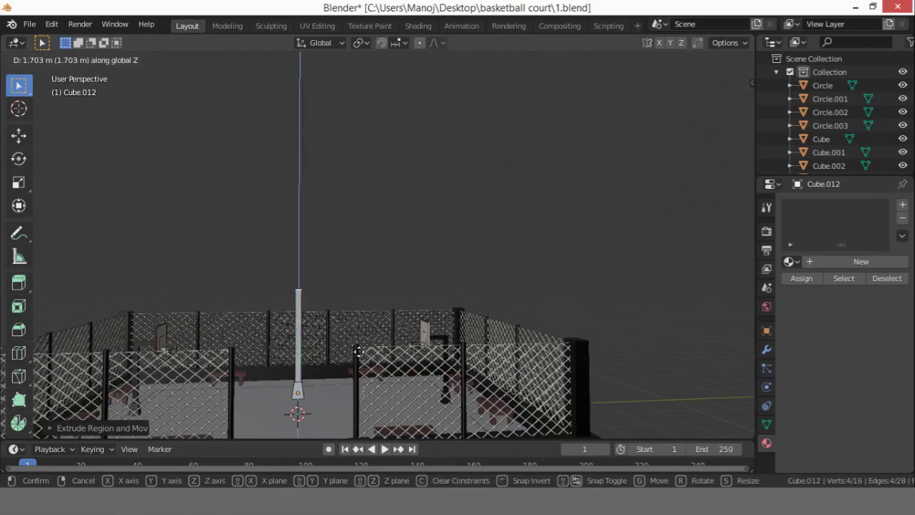
click(359, 355)
Extrude the pole's top face upward by about 0.12 m to add a short upper segment
middle_drag(359, 355, 311, 289)
scroll(318, 315, up, 3)
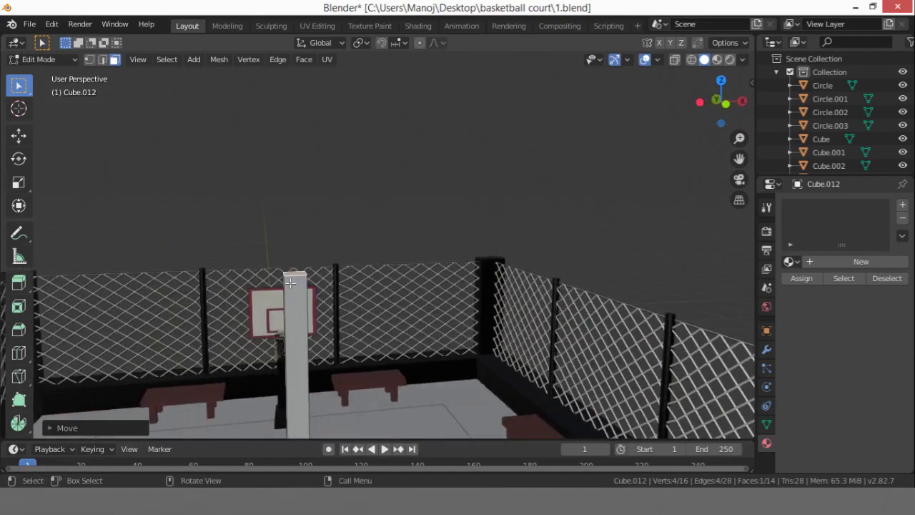
scroll(311, 289, up, 3)
key(e)
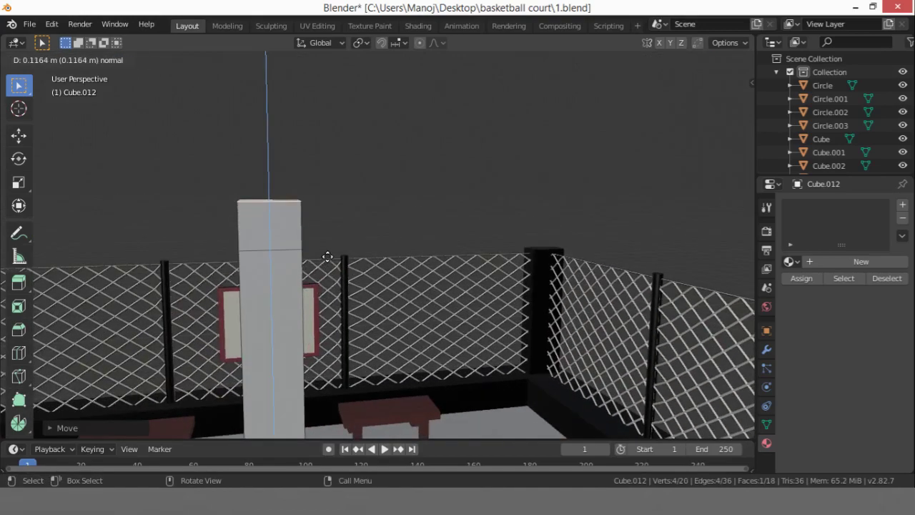
click(327, 258)
Extrude one side face of the pole's upper segment about 0.28 m outward to form a horizontal arm
middle_drag(249, 233, 289, 232)
click(255, 236)
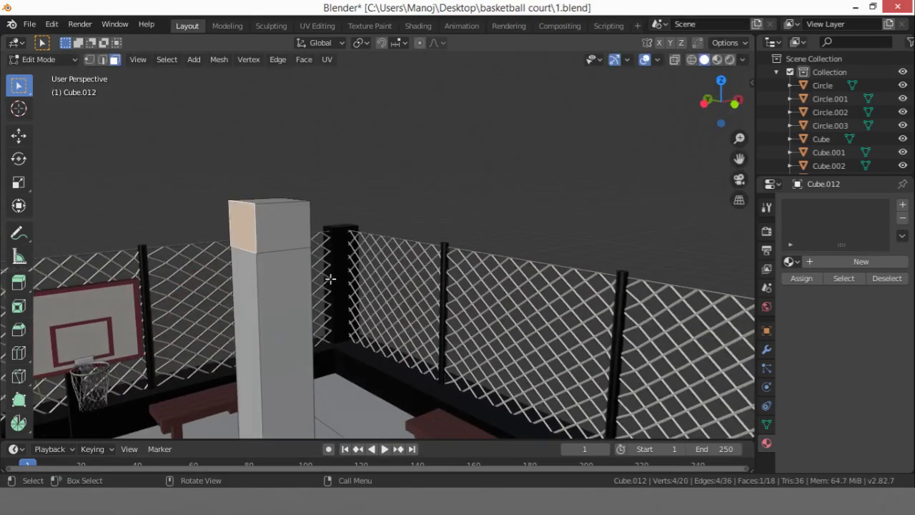
key(e)
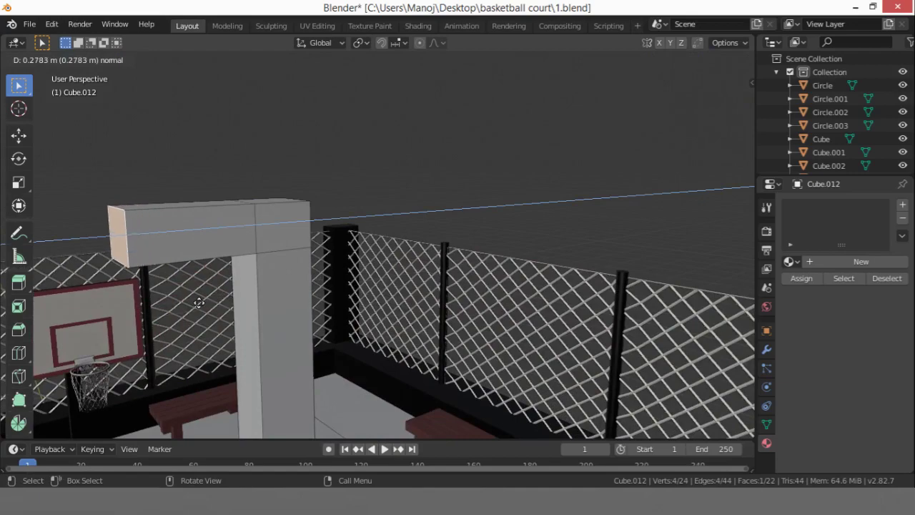
click(198, 303)
click(249, 257)
Extrude the arm's end face about 0.03 m and scale it to about 0.8 to narrow the tip
middle_drag(249, 257, 307, 265)
click(189, 210)
key(e)
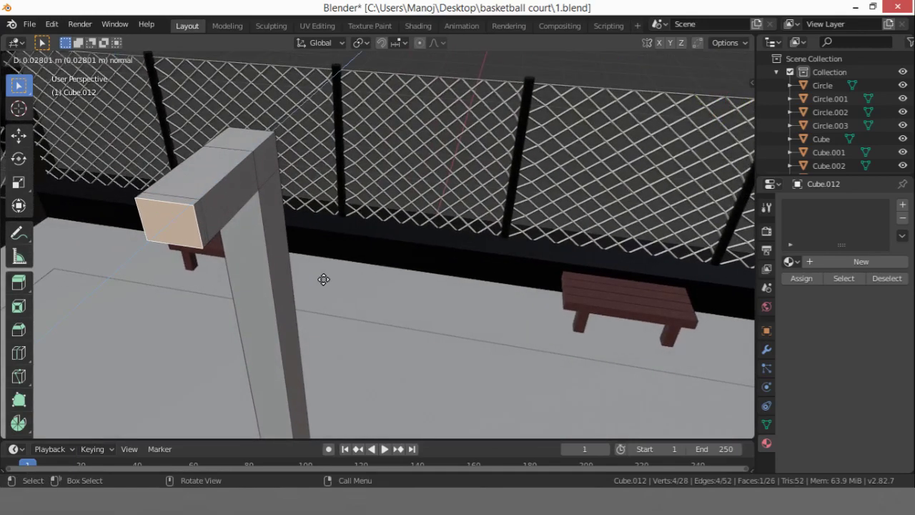
click(321, 278)
key(s)
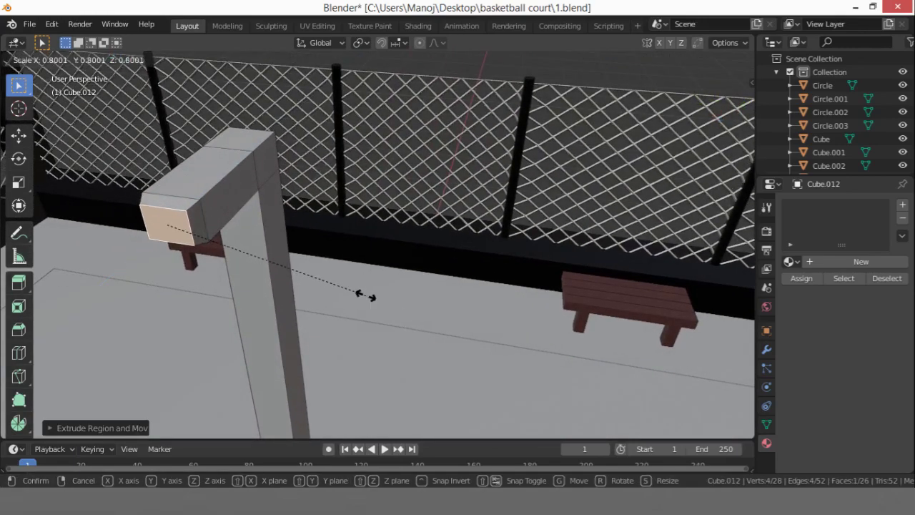
click(366, 295)
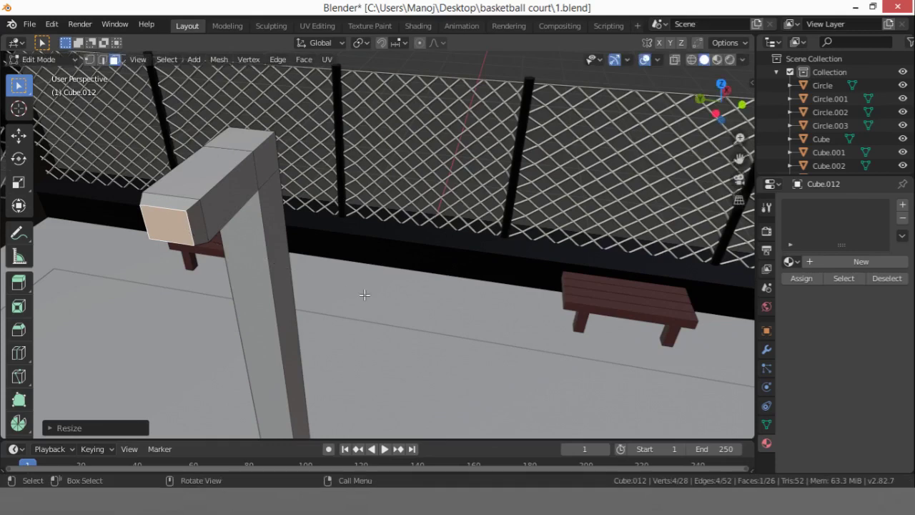
Extrude the narrowed end face a short distance and flatten it slightly along Z
key(e)
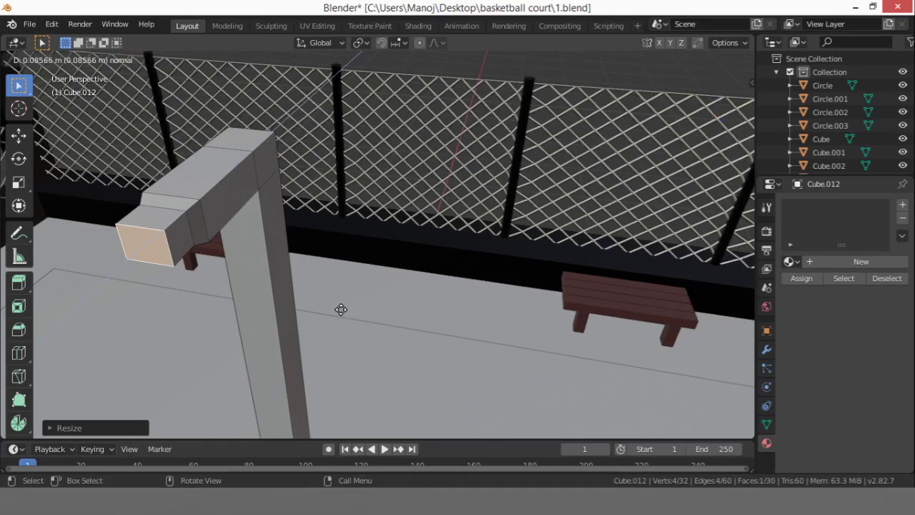
click(352, 304)
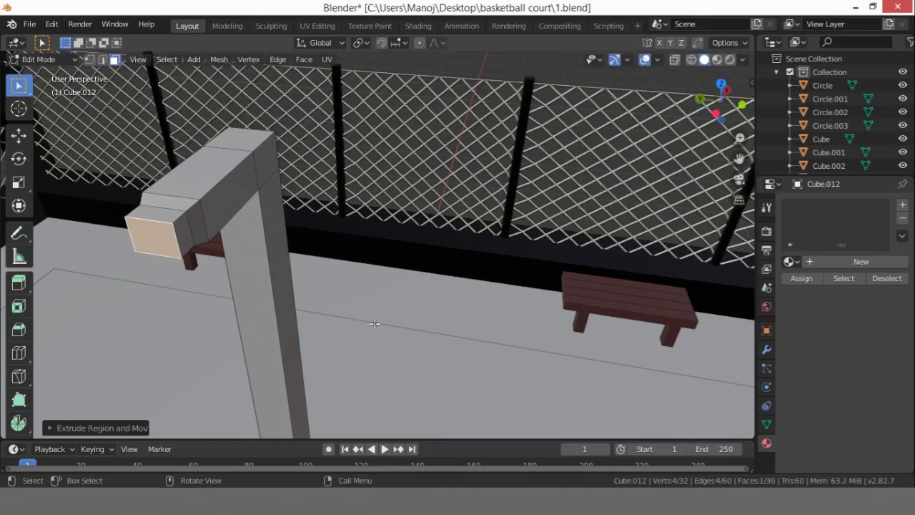
key(s)
key(z)
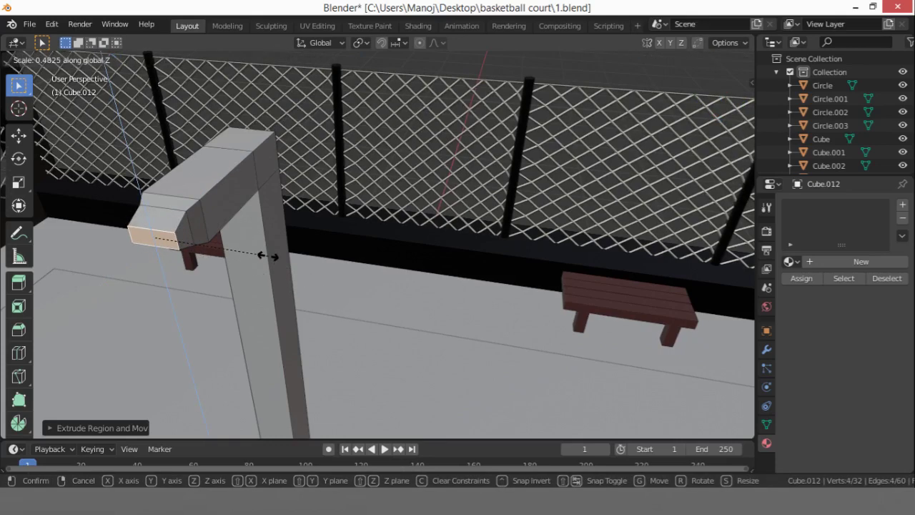
click(286, 246)
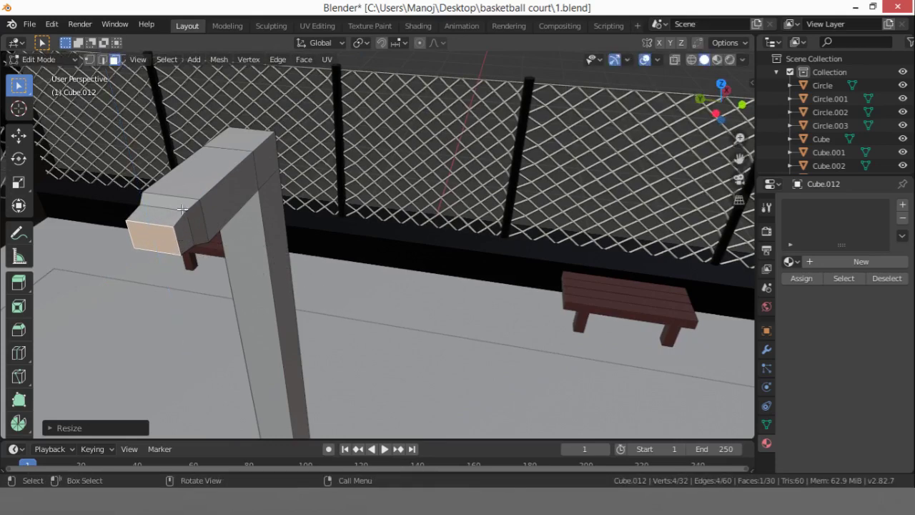
Inset the arm's end face and extrude the inset face outward by about 0.035 m
middle_drag(171, 226, 148, 170)
scroll(159, 247, up, 4)
scroll(159, 247, down, 4)
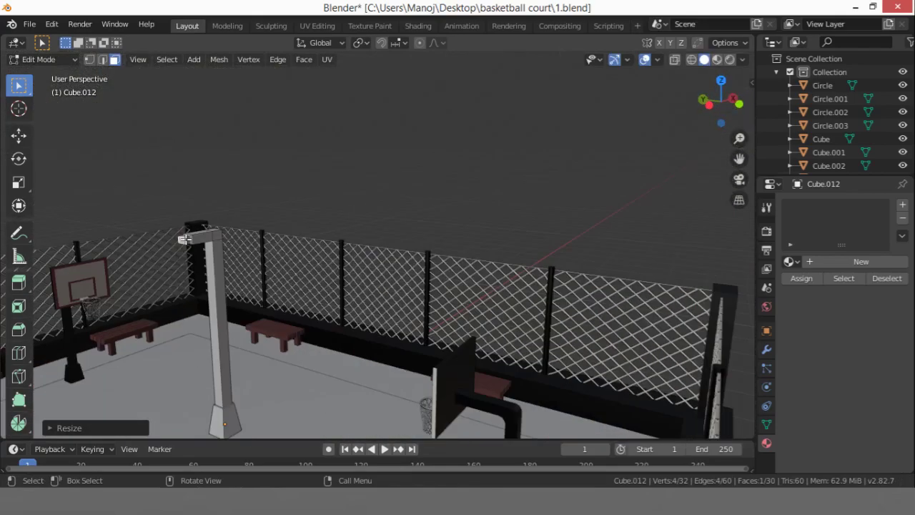
scroll(167, 248, up, 5)
scroll(203, 253, down, 6)
scroll(203, 253, up, 6)
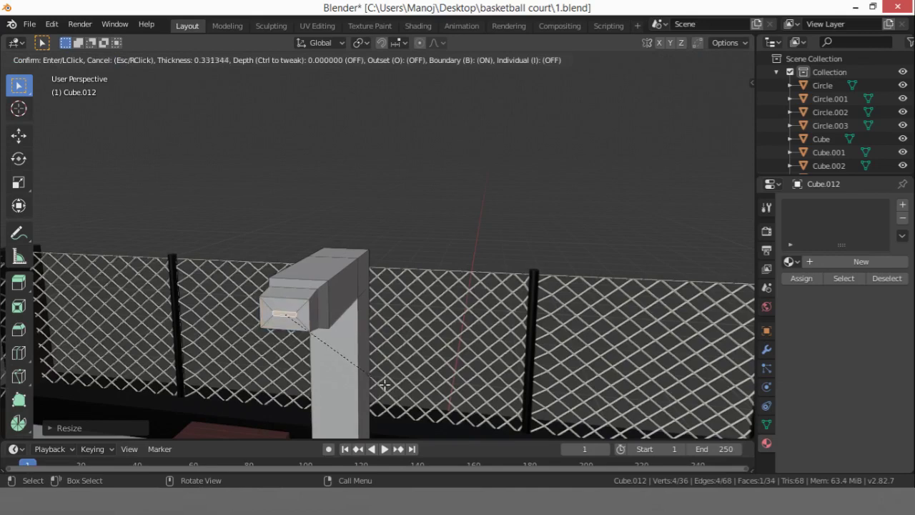
click(391, 387)
key(e)
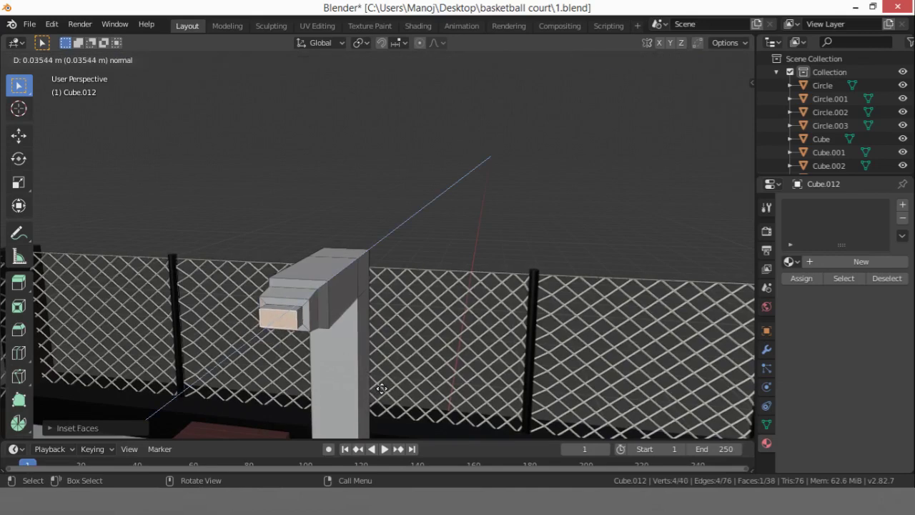
click(382, 389)
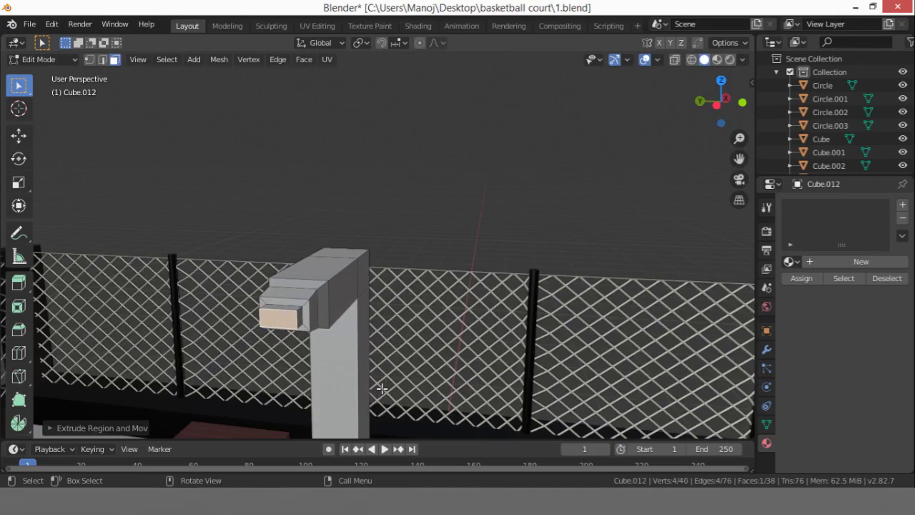
Enlarge the extruded end face in two uniform scalings, the second to about 1.26, to flare it
key(s)
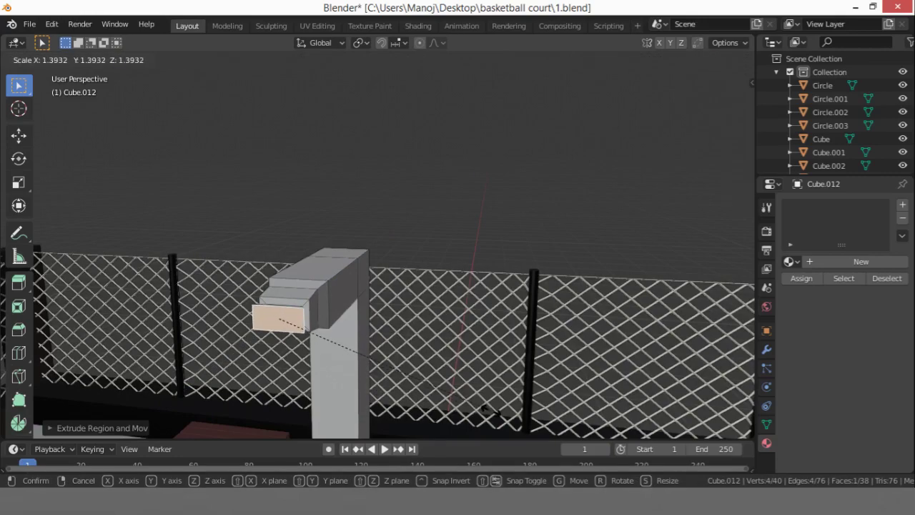
click(427, 385)
middle_drag(427, 385, 355, 386)
key(s)
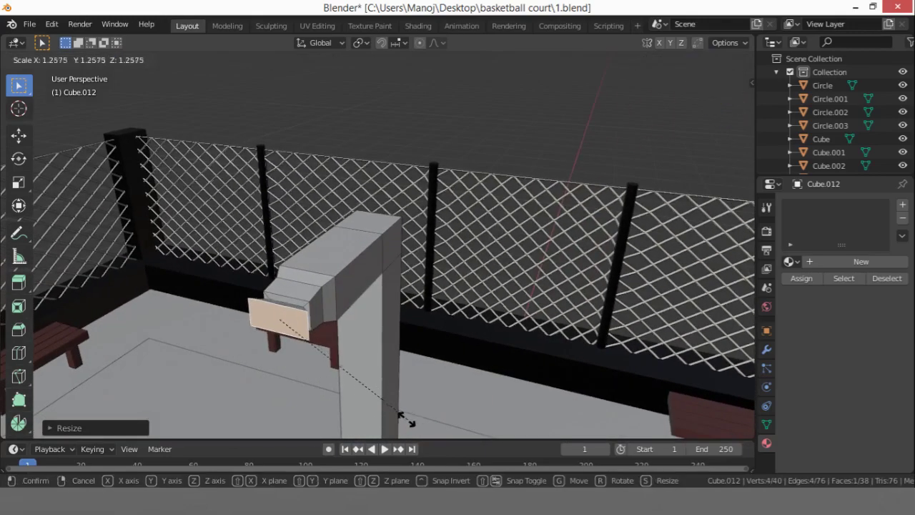
click(406, 421)
Extrude the flared face about 0.16 m into a lamp head and add a short end section with a scaled-down face
key(e)
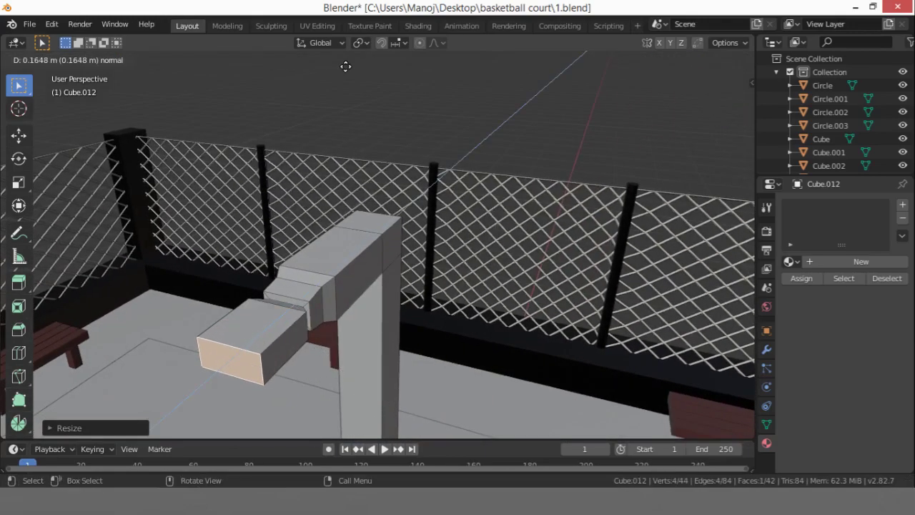
click(344, 69)
middle_drag(339, 148, 355, 145)
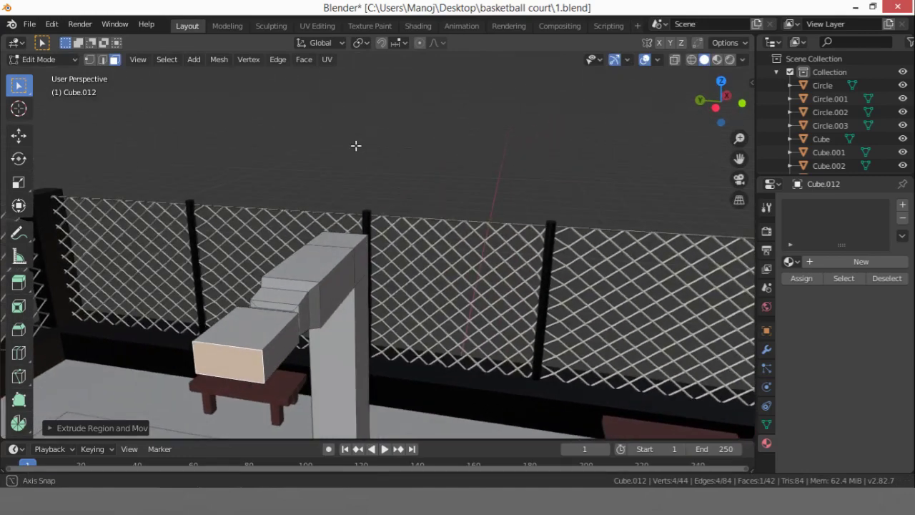
key(e)
click(364, 311)
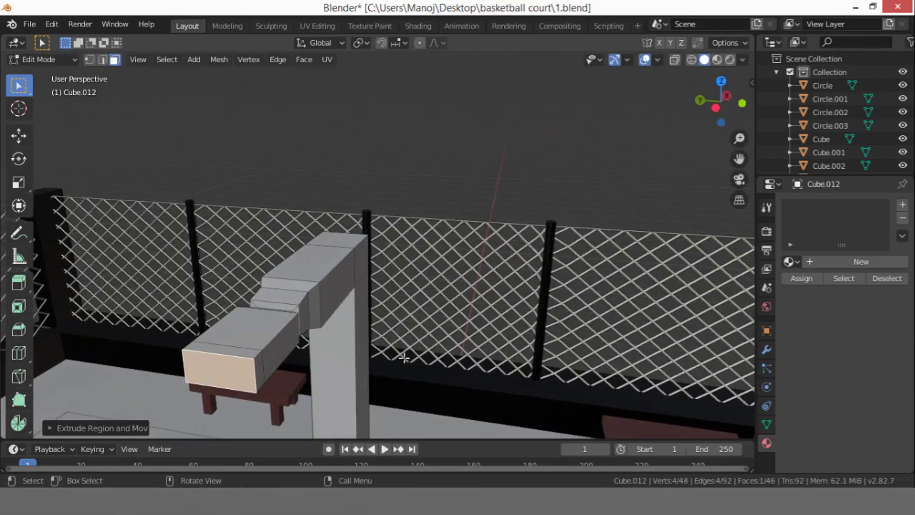
key(s)
click(357, 362)
Examine the lamp post's arm and head from several angles and distances above the court
middle_drag(358, 362, 214, 236)
scroll(292, 372, down, 8)
scroll(298, 141, down, 7)
middle_drag(301, 143, 273, 406)
scroll(275, 158, up, 8)
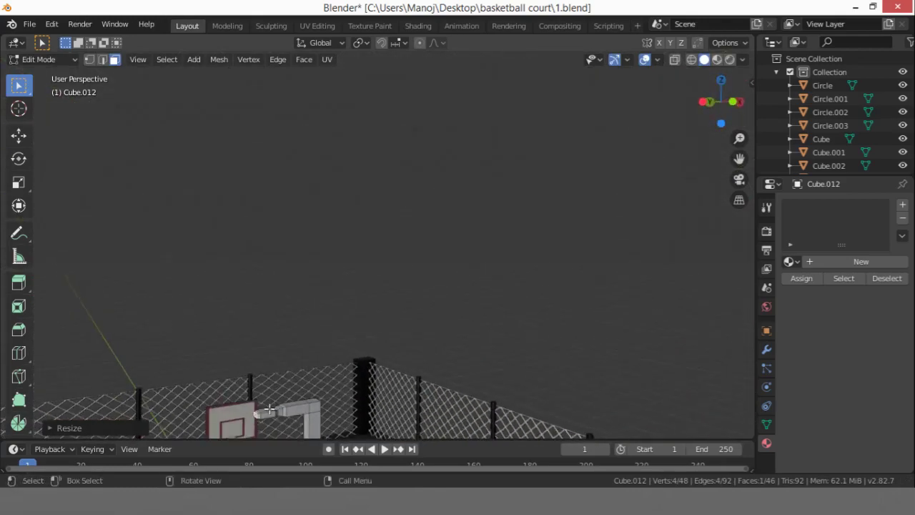
scroll(272, 404, up, 3)
scroll(276, 399, down, 3)
middle_drag(299, 368, 287, 155)
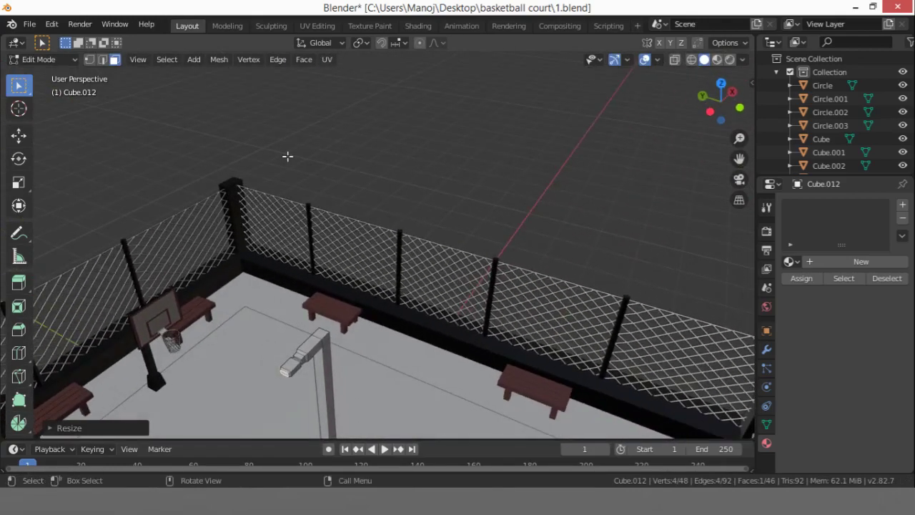
middle_drag(304, 367, 328, 395)
scroll(280, 353, up, 5)
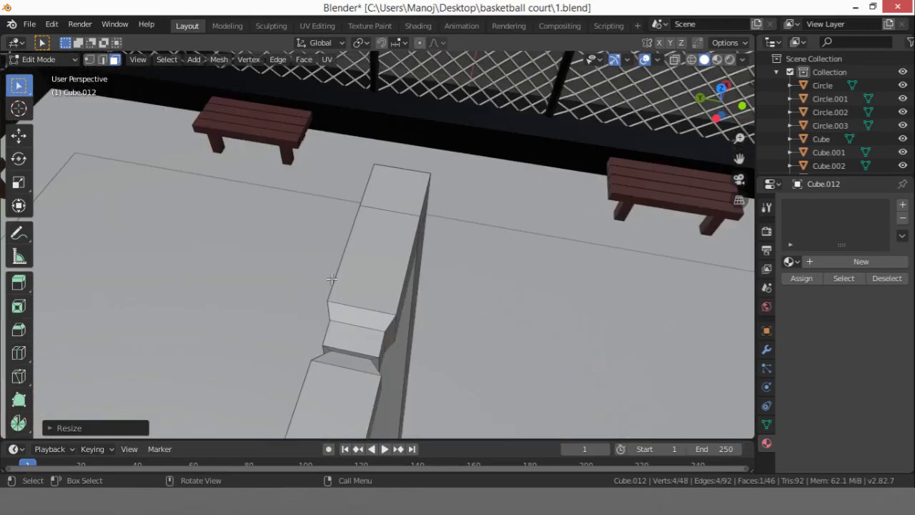
scroll(381, 279, down, 7)
middle_drag(384, 281, 374, 304)
scroll(367, 314, up, 2)
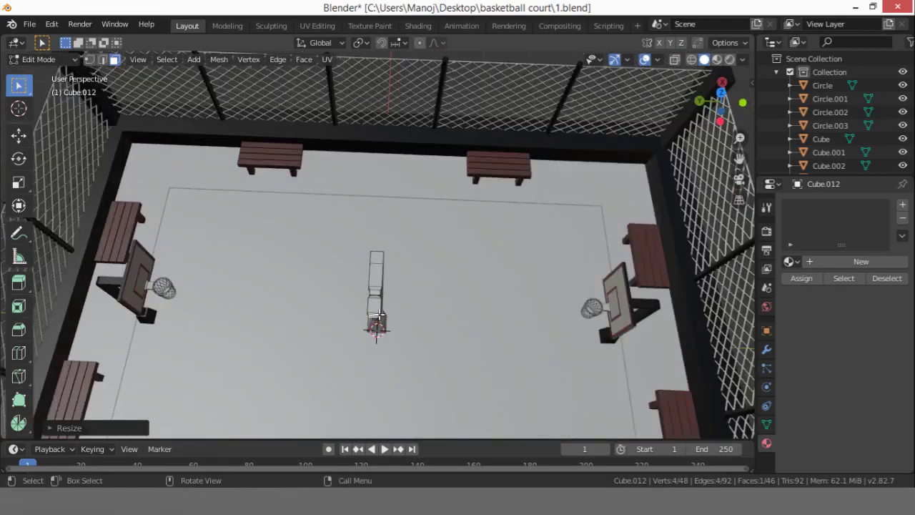
scroll(376, 315, up, 6)
scroll(377, 304, down, 2)
click(385, 293)
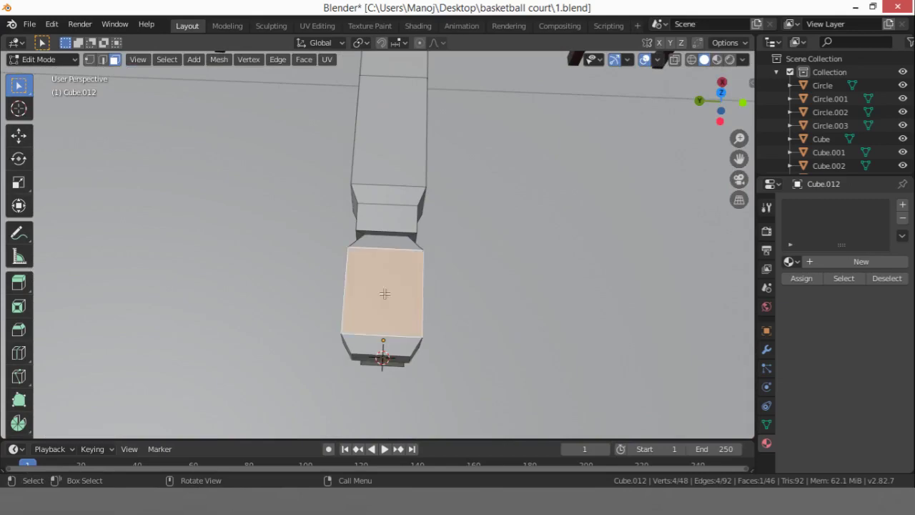
alt+click(363, 256)
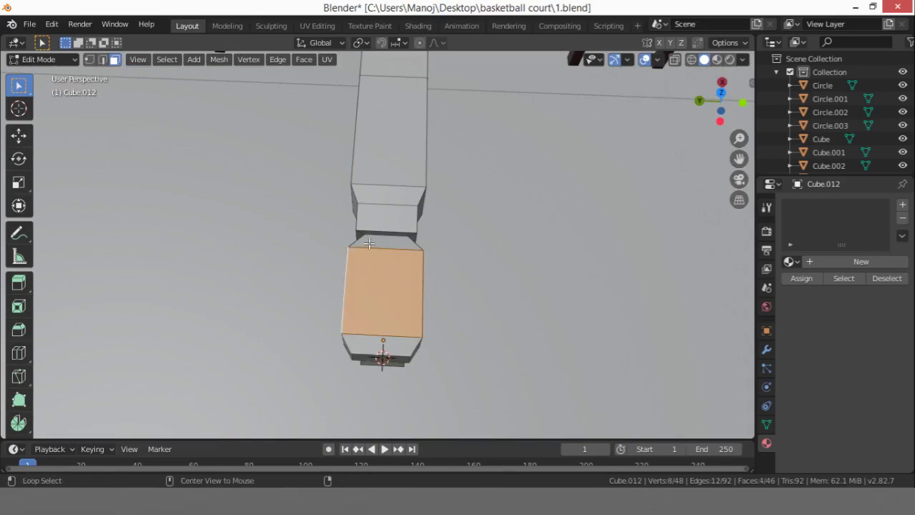
key(a)
scroll(388, 280, down, 5)
middle_drag(388, 279, 328, 180)
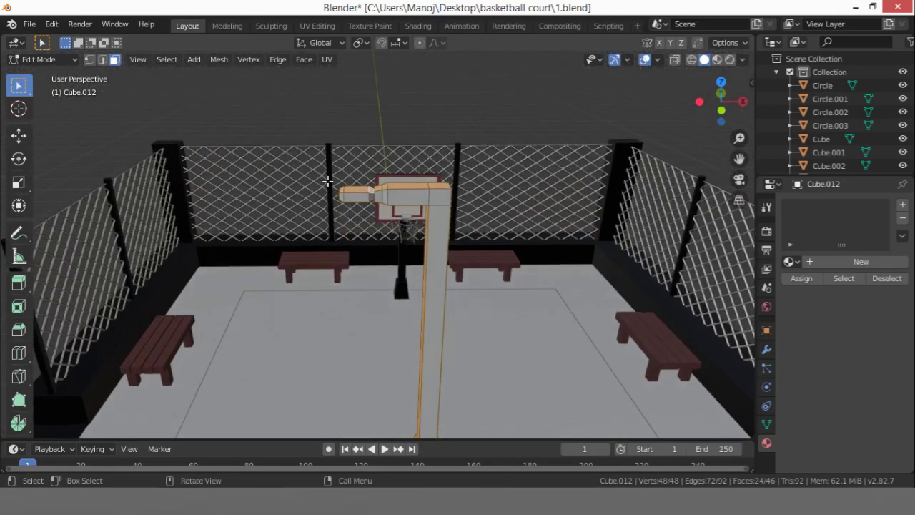
Select all faces of the lamp head and stretch them along global X
click(328, 181)
drag(326, 172, 368, 223)
middle_drag(368, 223, 161, 398)
scroll(266, 162, up, 3)
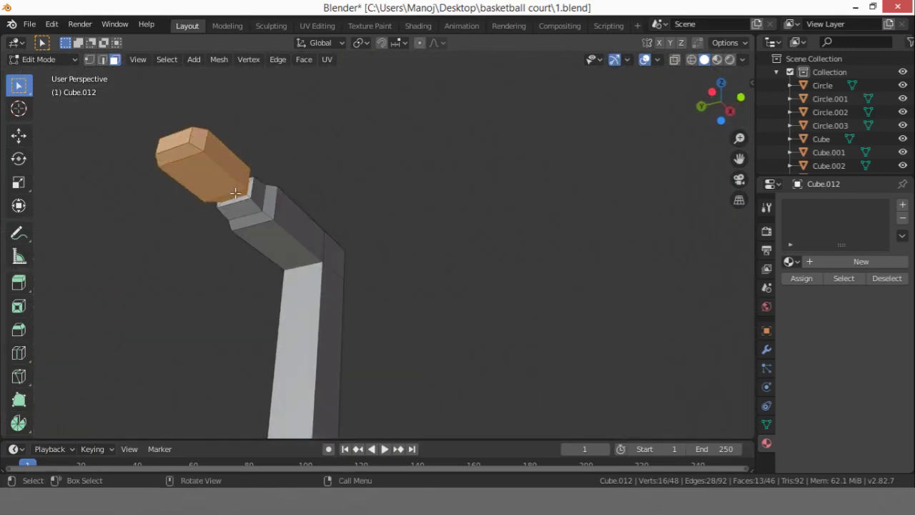
middle_drag(258, 208, 364, 367)
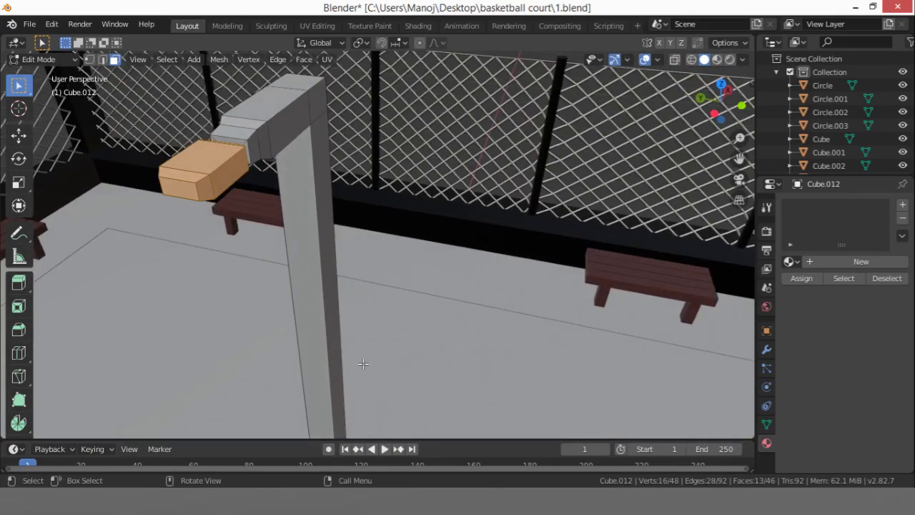
key(s)
key(x)
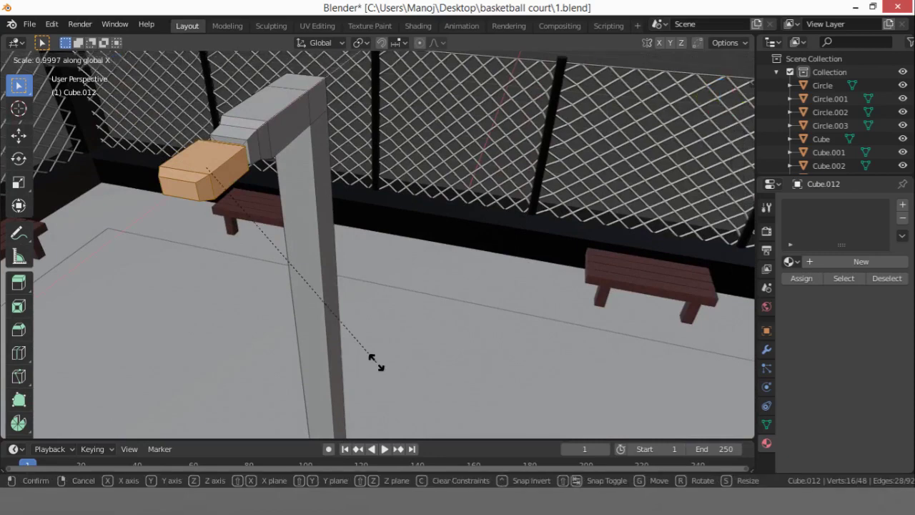
click(462, 385)
Try to lengthen the lamp head further along global X and shift its side face along the same axis
key(s)
key(x)
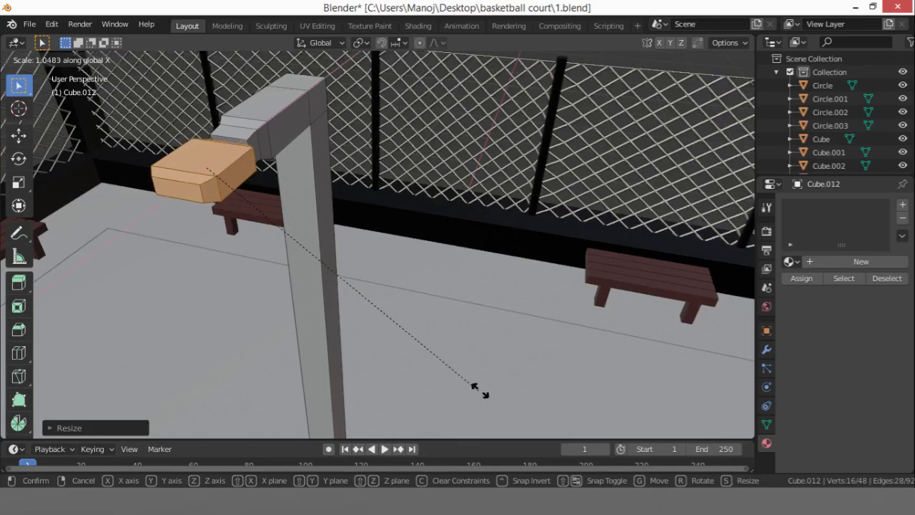
click(574, 407)
middle_drag(326, 193, 204, 163)
click(204, 163)
key(g)
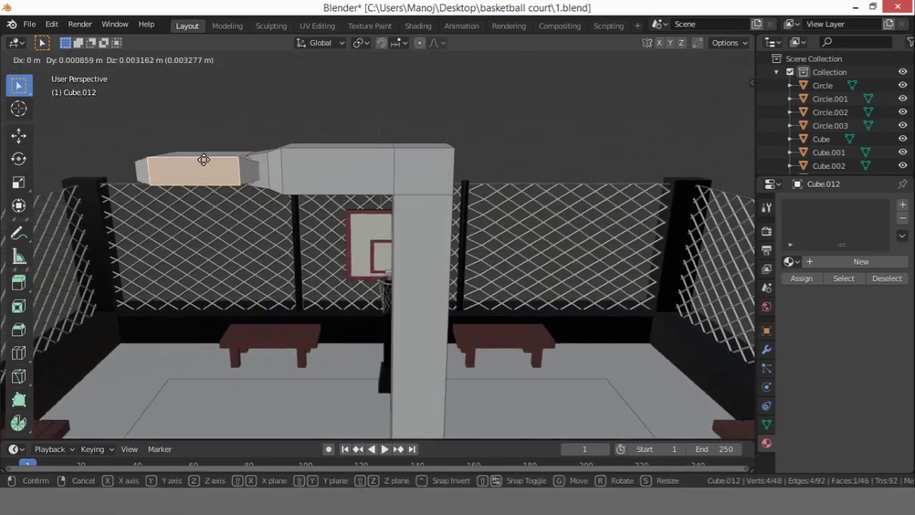
key(x)
click(180, 163)
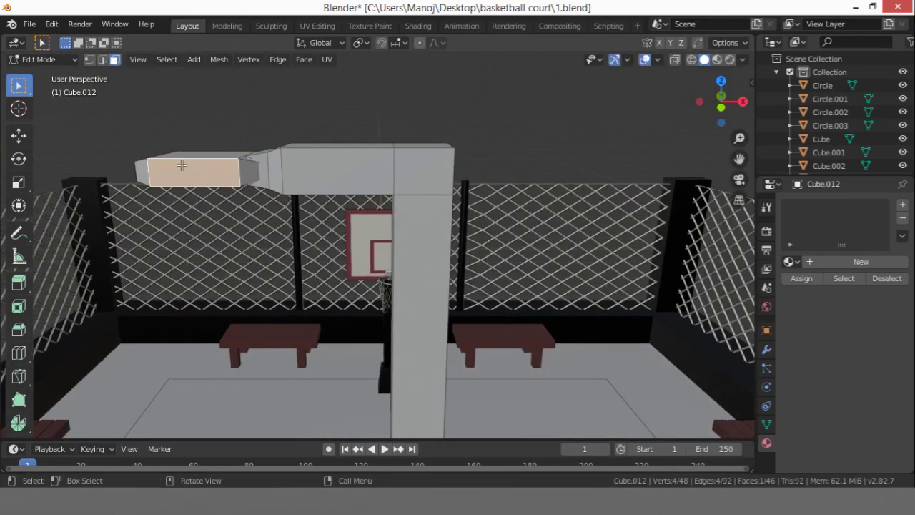
key(l)
key(s)
click(210, 179)
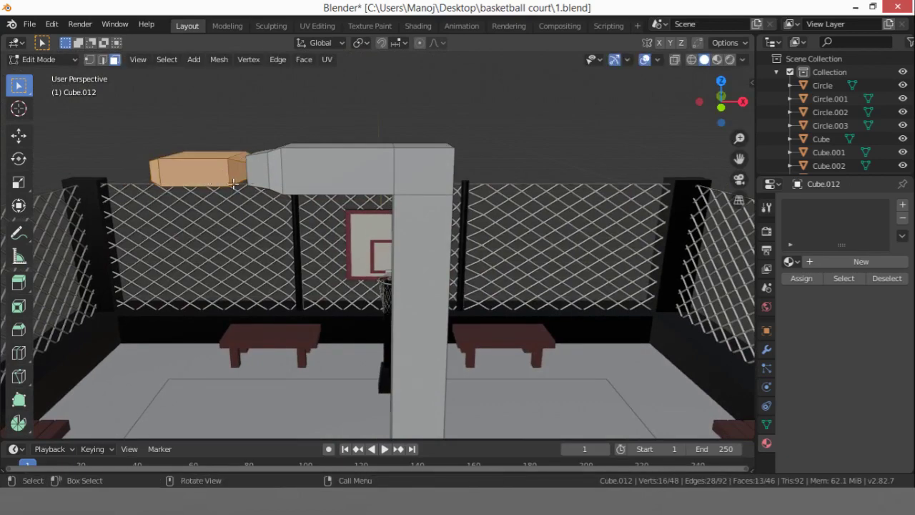
Move the lamp head outward from the arm along global X and rescale it along global Y
key(s)
right_click(233, 184)
key(g)
key(y)
key(x)
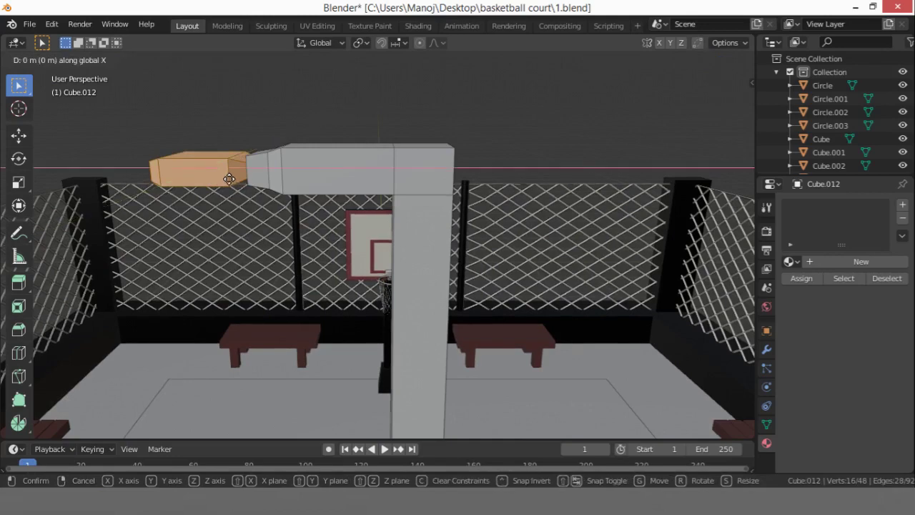
click(216, 176)
key(s)
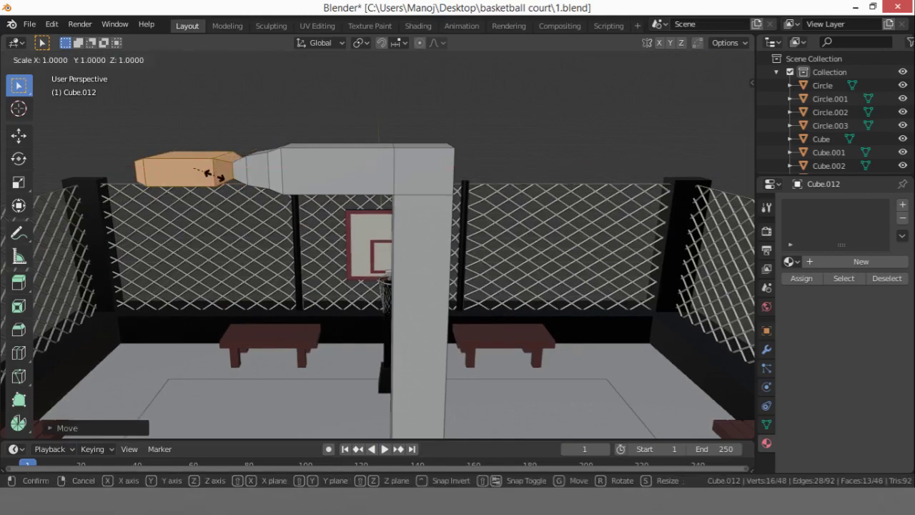
key(x)
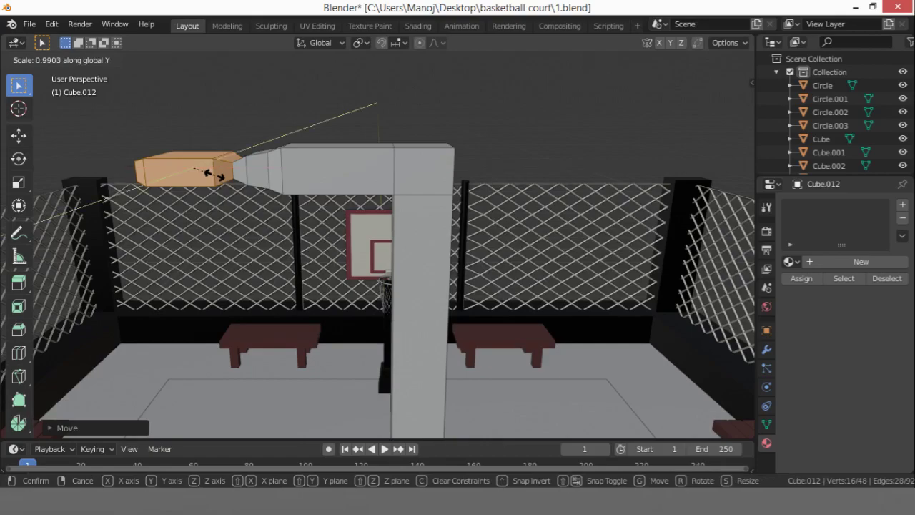
click(214, 189)
Adjust the lamp head's height relative to the arm by moving it slightly along global Z
key(Tab)
middle_drag(214, 189, 290, 210)
scroll(290, 210, down, 6)
middle_drag(226, 237, 263, 201)
scroll(264, 199, up, 6)
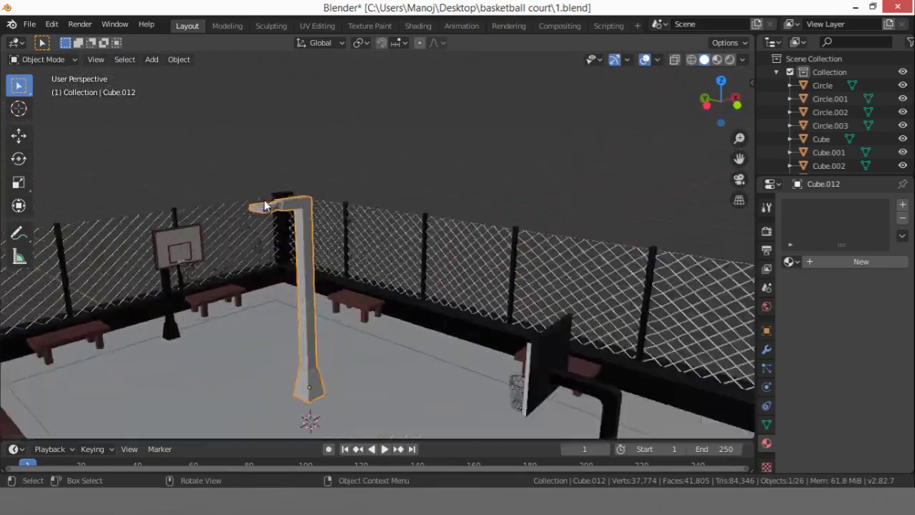
scroll(286, 234, down, 2)
key(Tab)
middle_drag(311, 249, 296, 246)
scroll(295, 246, up, 4)
scroll(321, 263, down, 2)
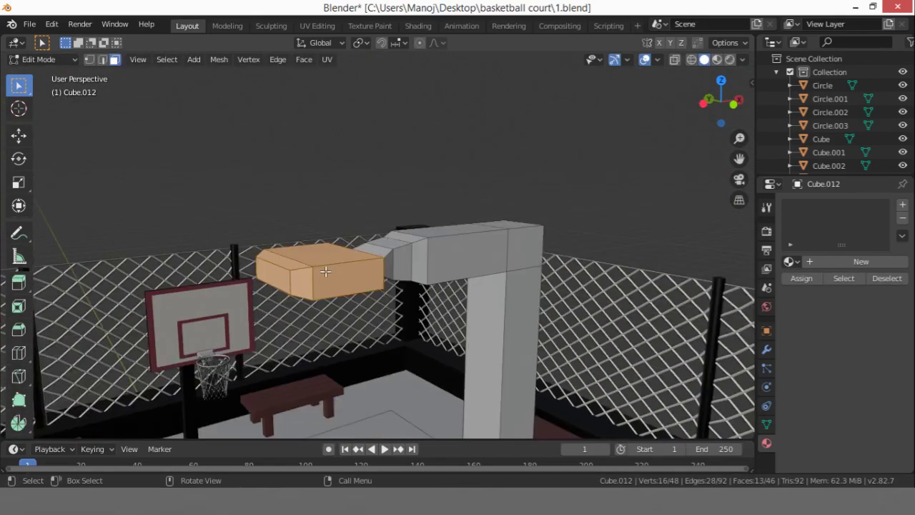
key(g)
key(z)
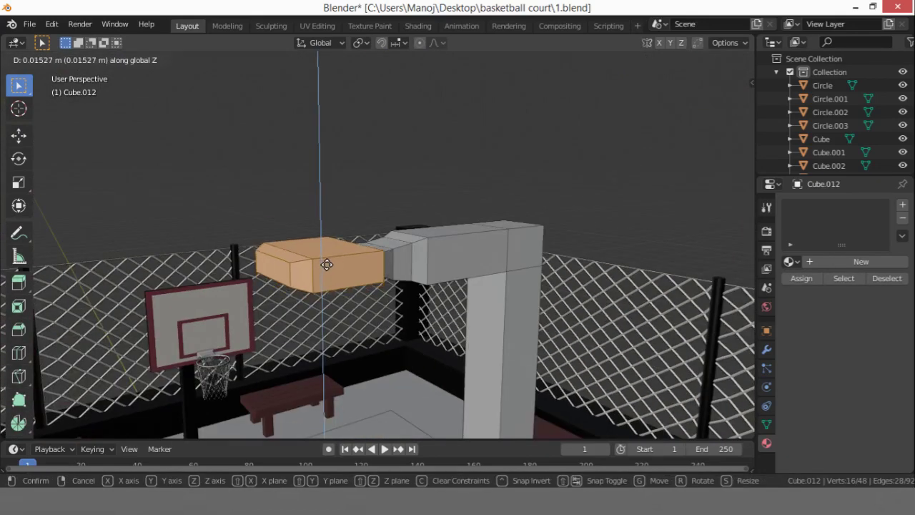
click(336, 273)
Inset the lamp head's underside face slightly and extrude the inset face
scroll(337, 274, down, 5)
middle_drag(338, 275, 357, 252)
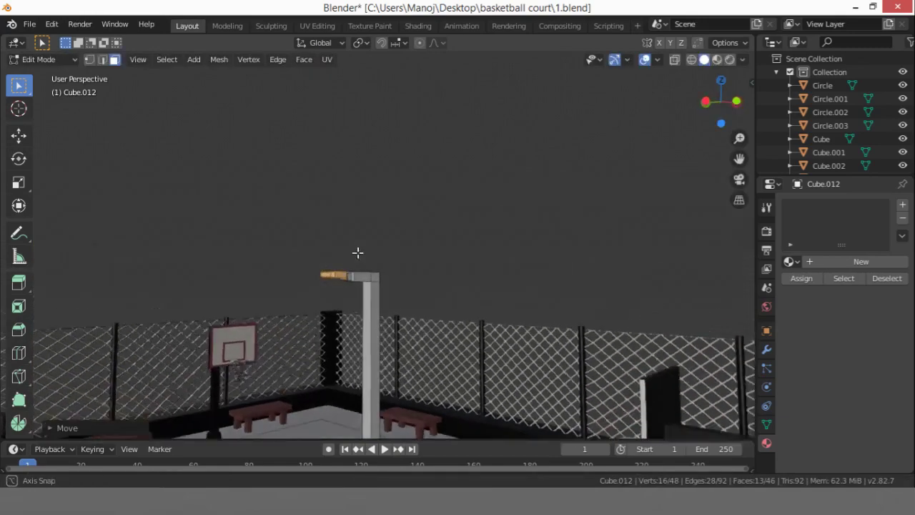
scroll(357, 252, up, 4)
scroll(334, 278, down, 2)
key(Tab)
key(Tab)
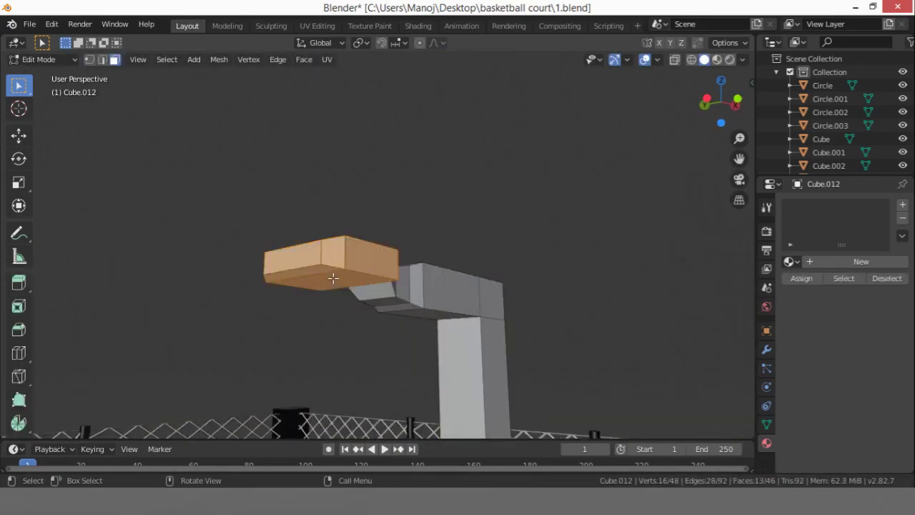
click(333, 278)
key(i)
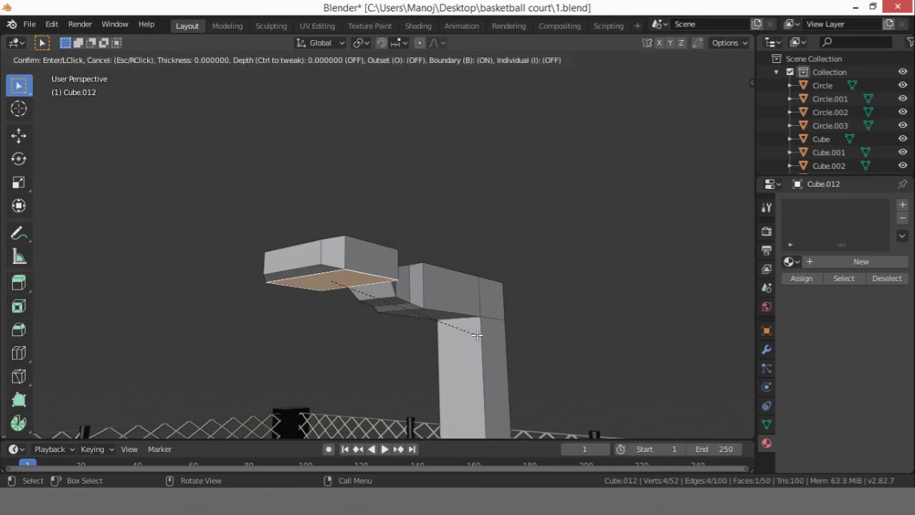
click(472, 334)
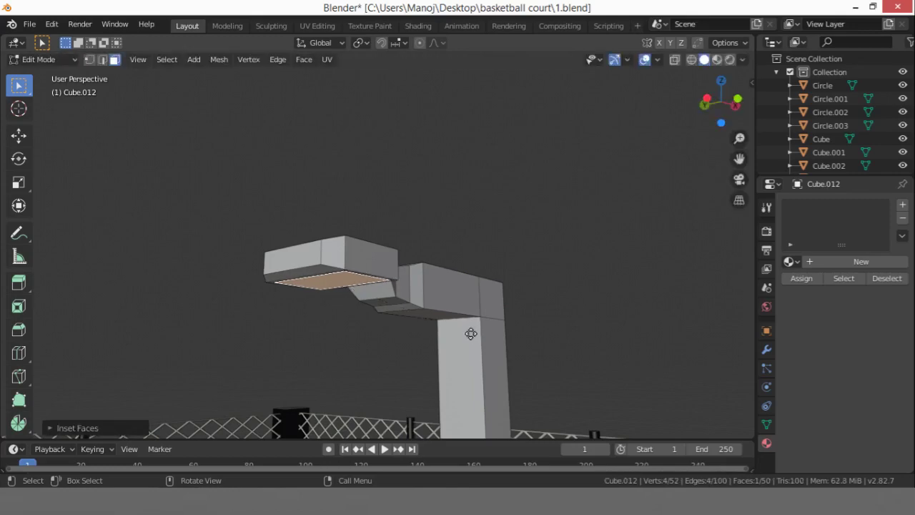
key(e)
click(470, 331)
Bevel the outer and inner corner edges where the pole meets the arm into a rounded multi-segment bend
key(Tab)
scroll(459, 311, down, 8)
middle_drag(452, 299, 328, 304)
key(Tab)
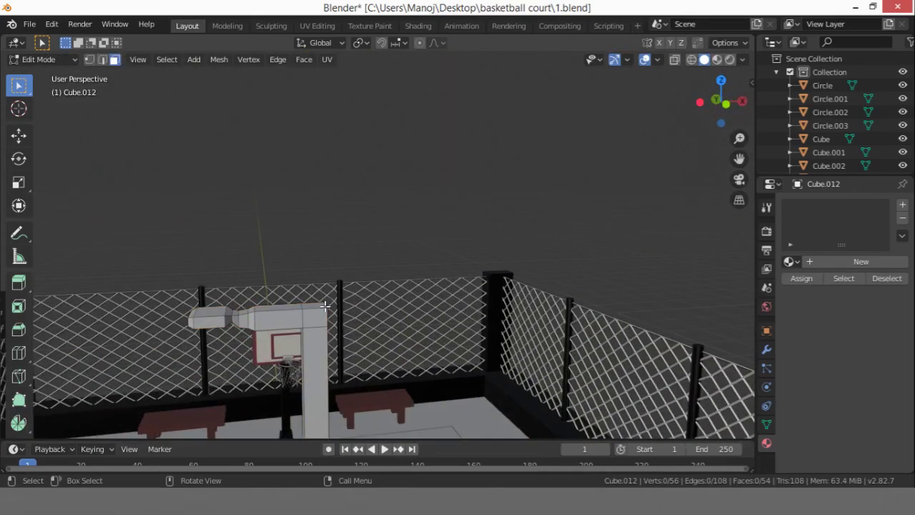
click(102, 59)
scroll(334, 285, up, 2)
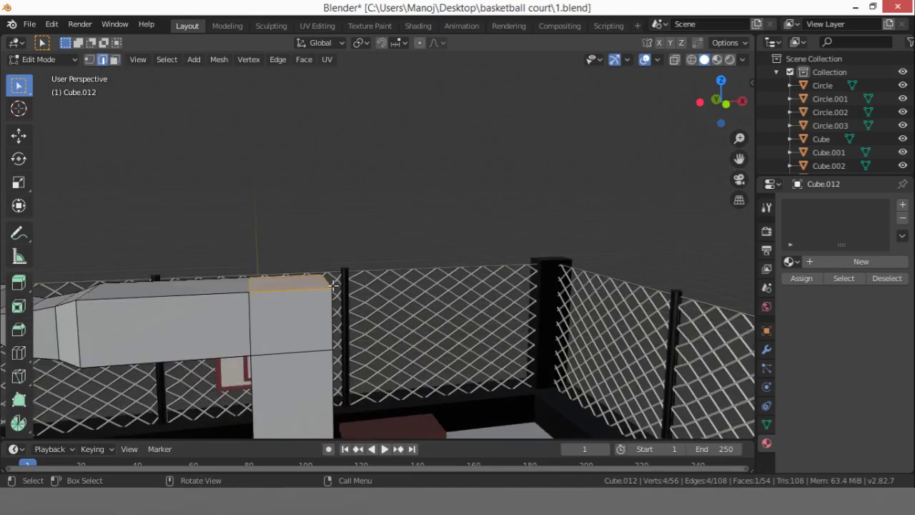
click(244, 368)
middle_drag(256, 357, 357, 362)
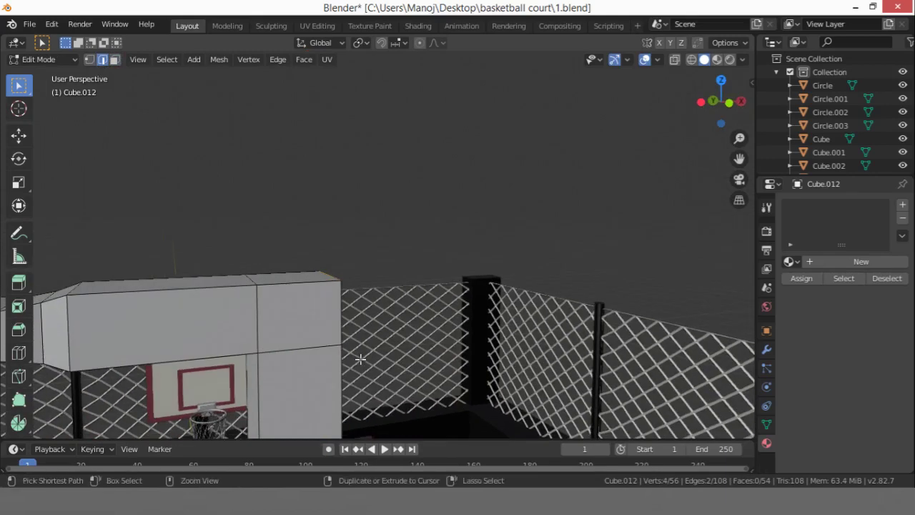
key(ctrl+b)
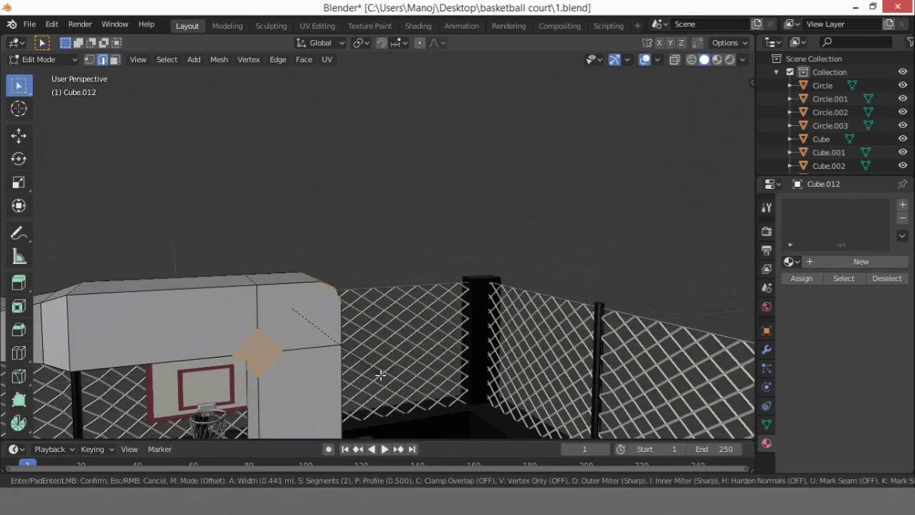
click(385, 381)
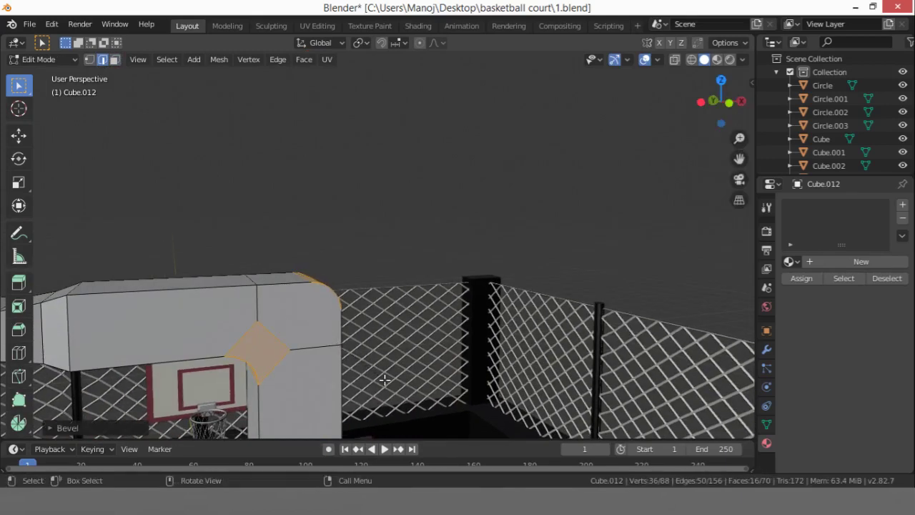
Assign the existing black material Material.005 to the lamp post and deselect it
key(Tab)
scroll(363, 357, down, 5)
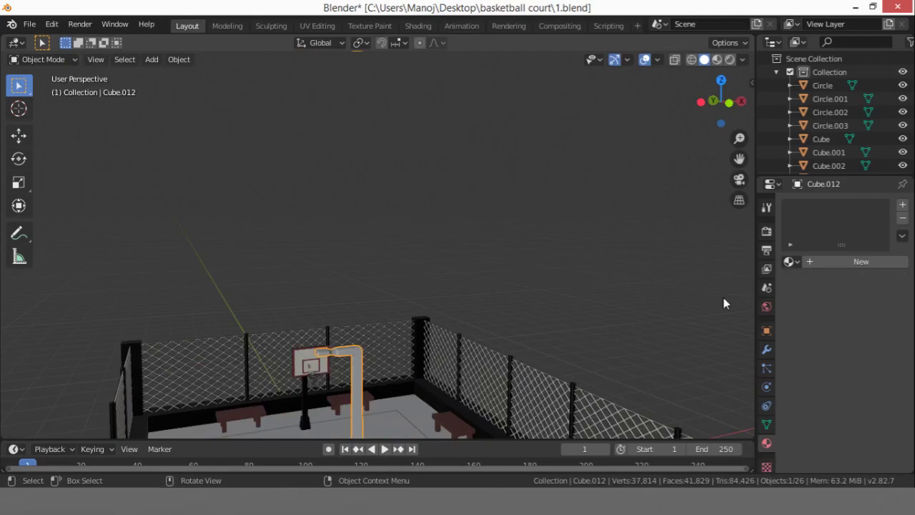
click(789, 262)
click(687, 346)
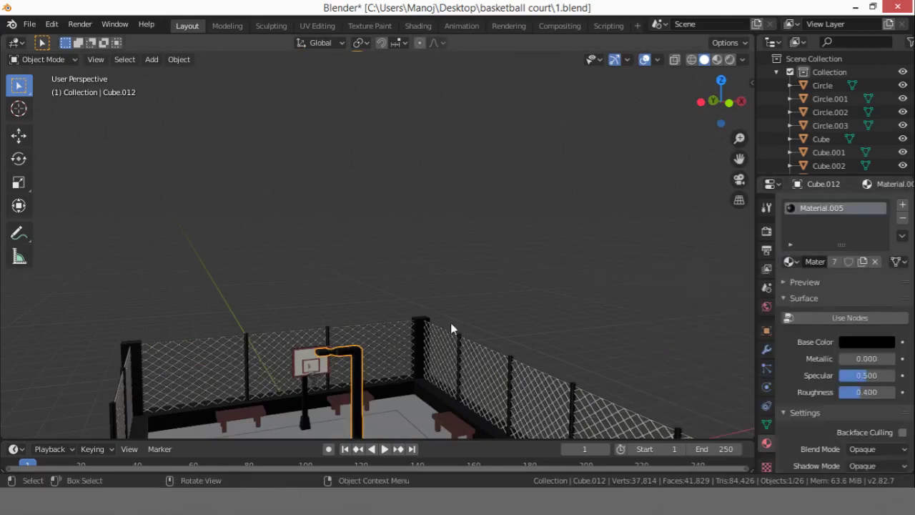
click(493, 270)
Scale the whole lamp post down uniformly to suit the height of the court fence
middle_drag(493, 270, 515, 312)
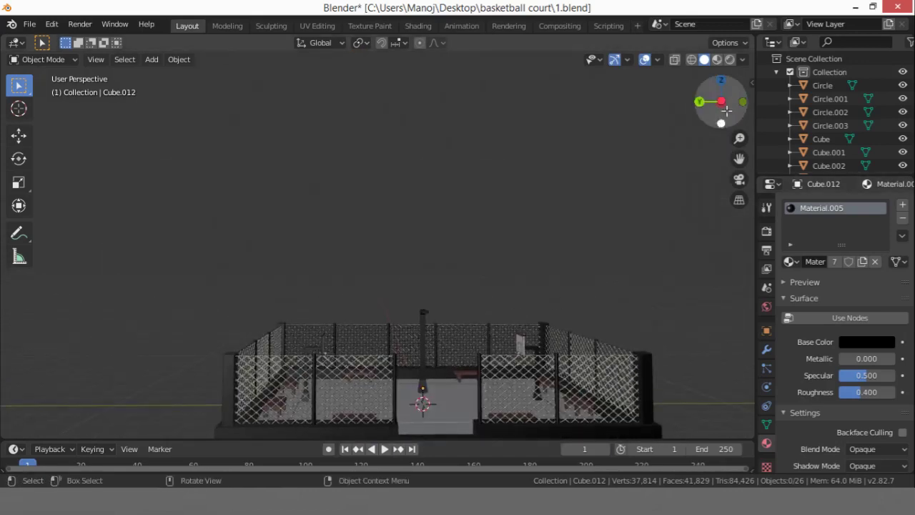
click(725, 100)
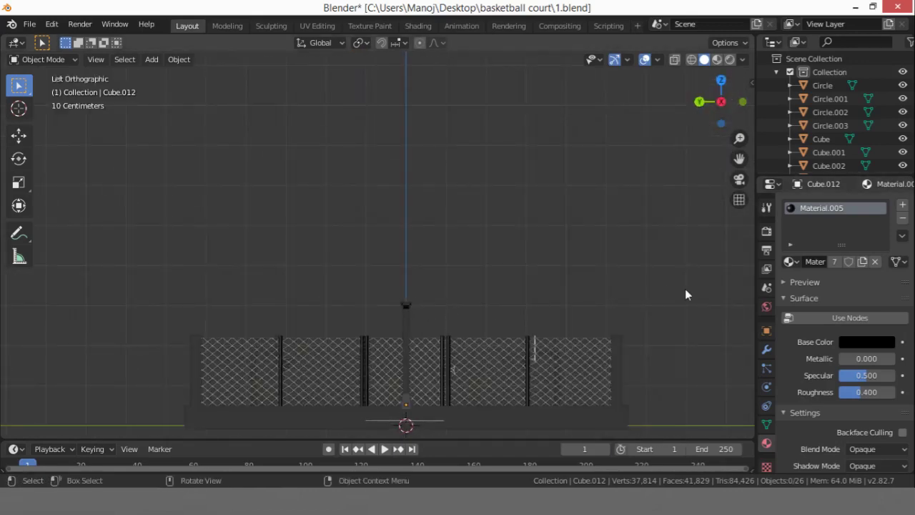
key(s)
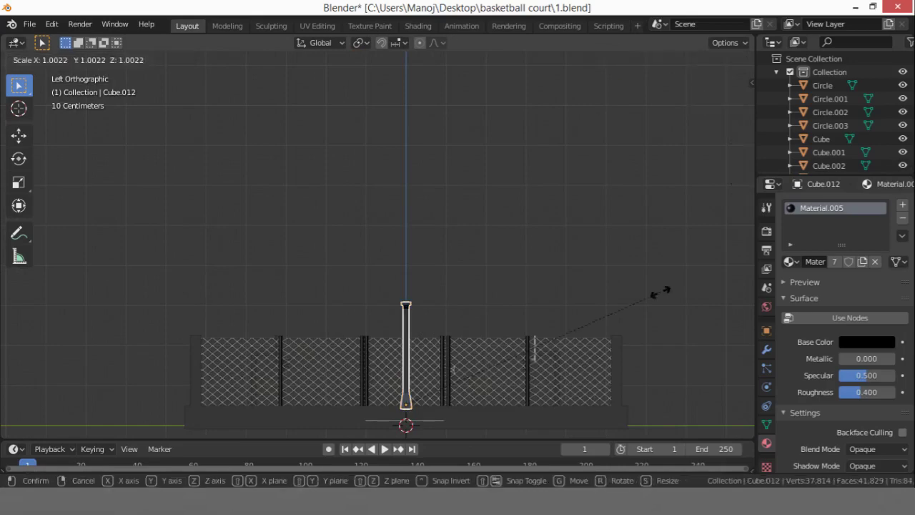
click(600, 313)
Lower the lamp post along global Z to bring its base down near the court floor
middle_drag(472, 310, 557, 322)
scroll(499, 400, up, 5)
middle_drag(499, 405, 388, 359)
click(453, 352)
key(g)
key(z)
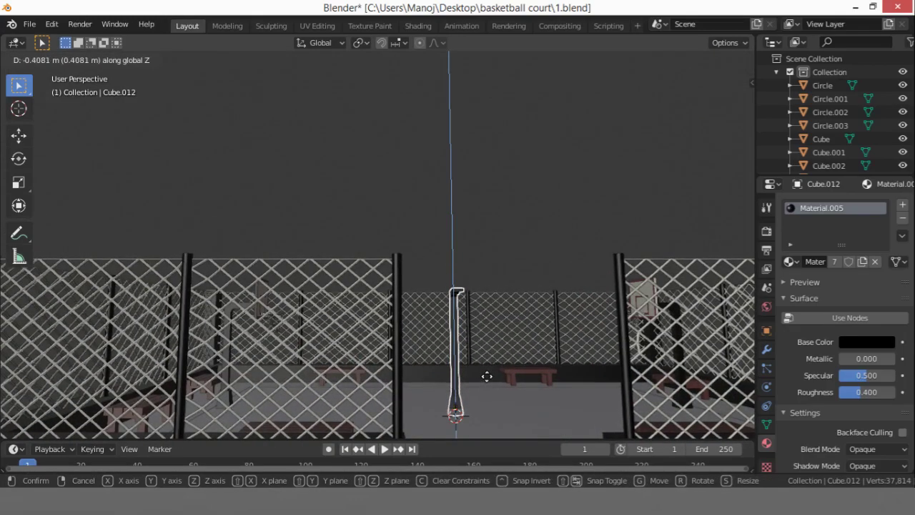
click(501, 346)
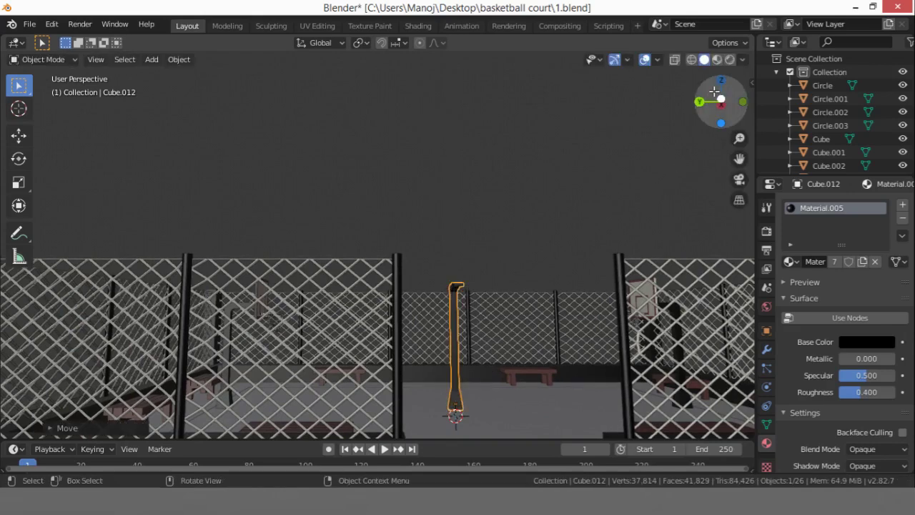
key(s)
key(x)
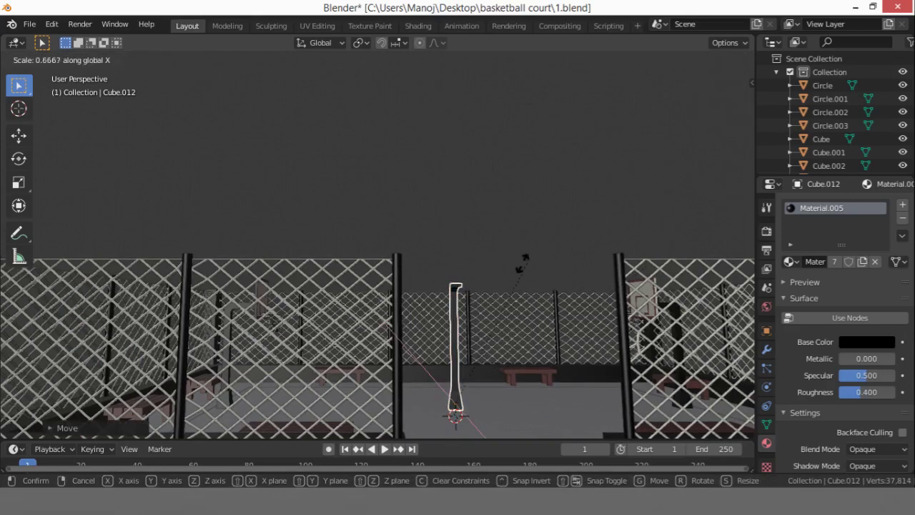
click(475, 313)
Scale the whole lamp post up slightly and uniformly to make it a little taller on the court
key(s)
key(x)
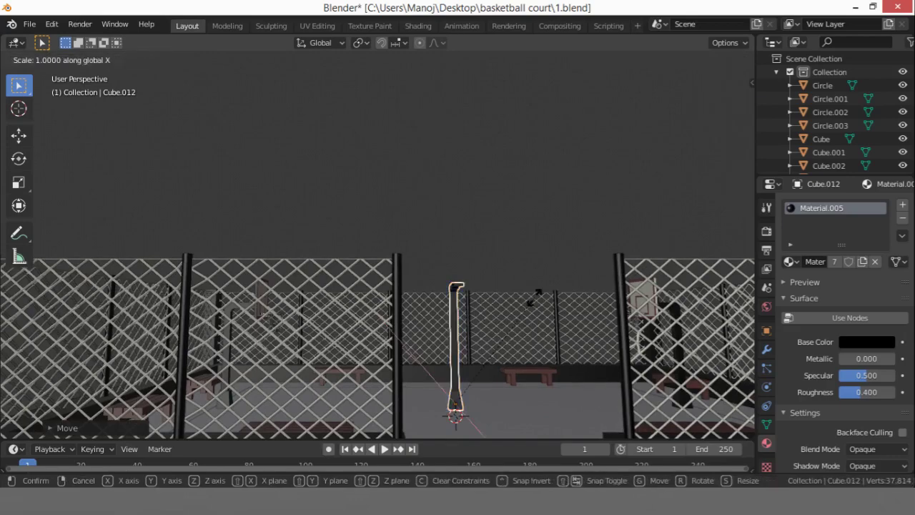
key(x)
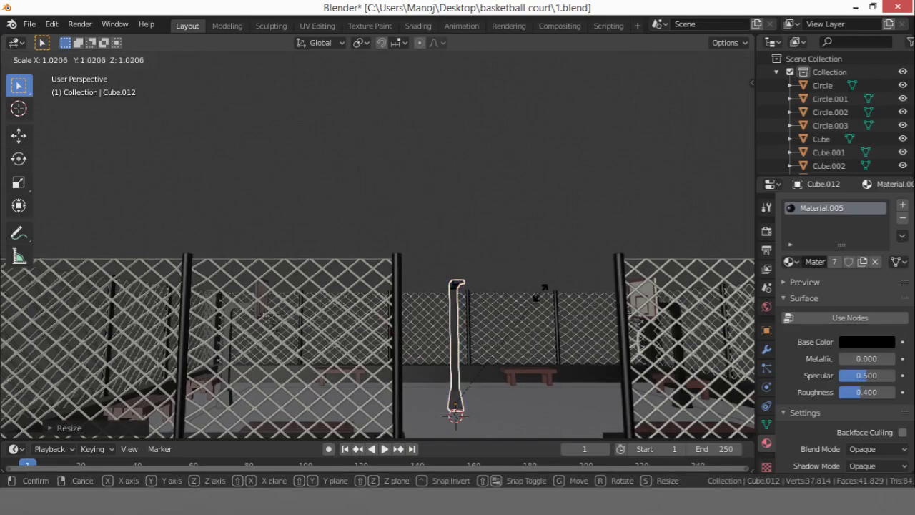
click(547, 288)
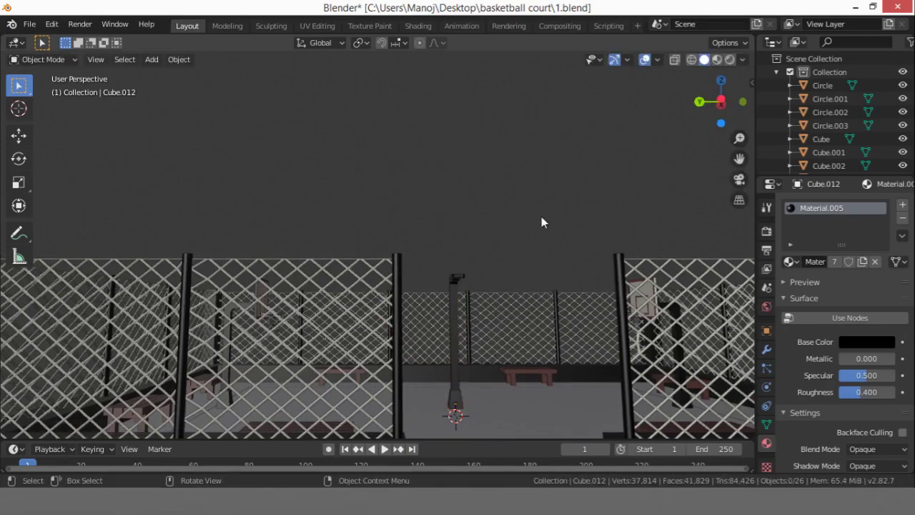
Move the lamp post from the court's centre to the negative-X sideline, just past the bench near the negative-Y end
middle_drag(542, 217, 467, 337)
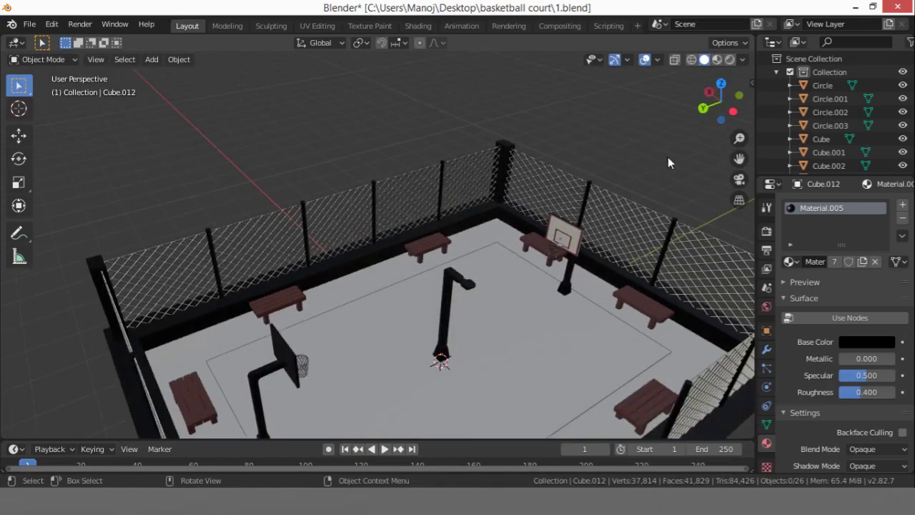
click(720, 85)
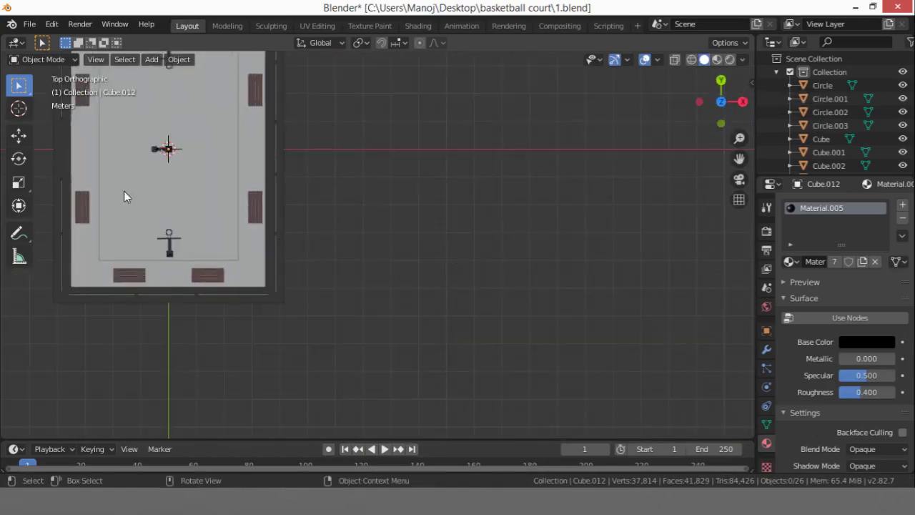
scroll(148, 170, up, 3)
drag(739, 156, 280, 258)
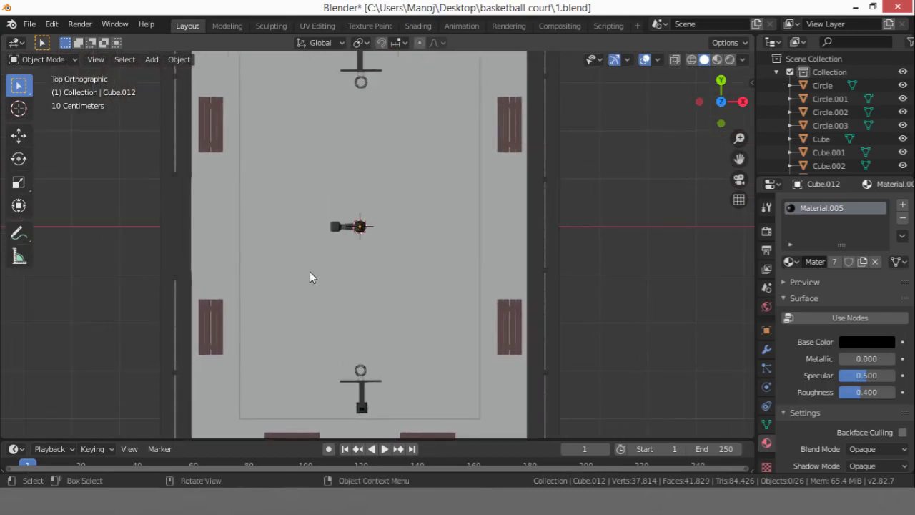
key(g)
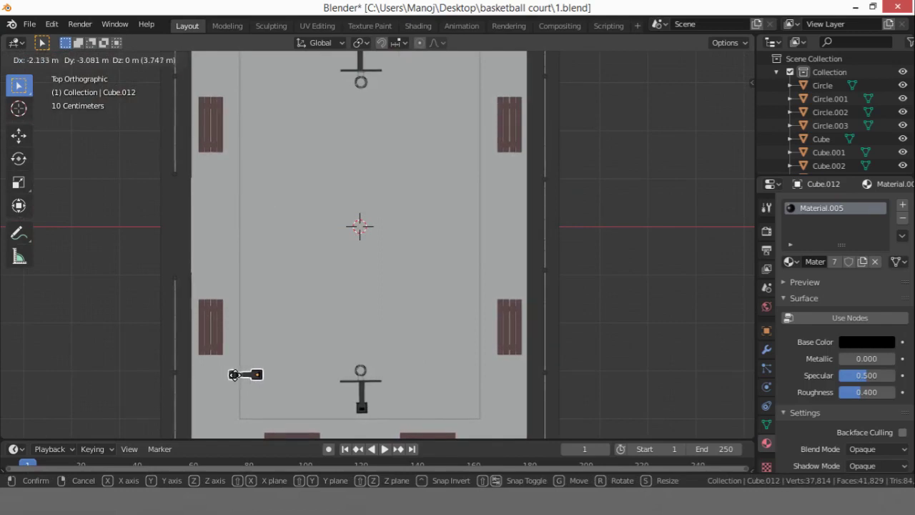
click(237, 380)
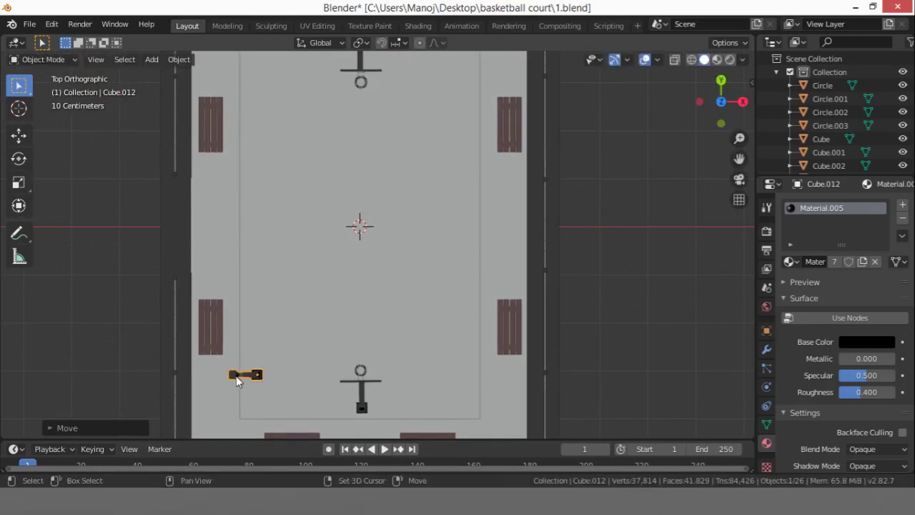
key(g)
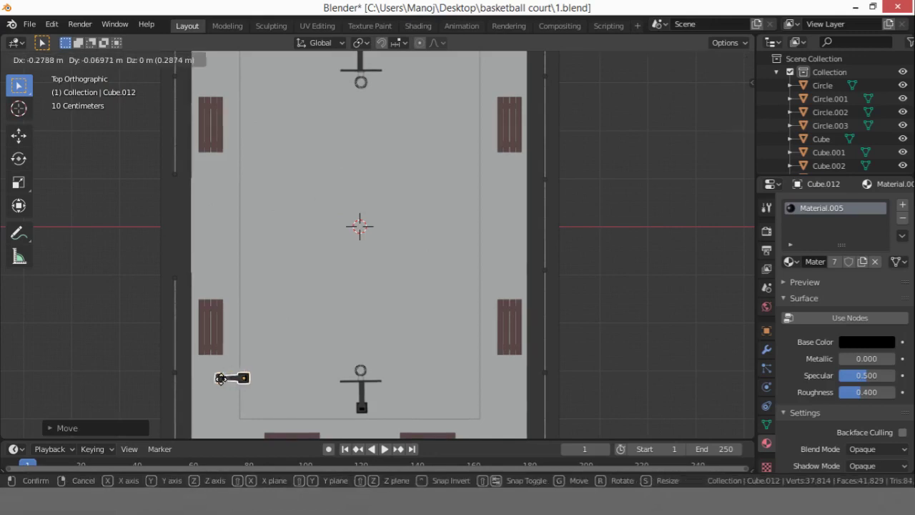
click(223, 379)
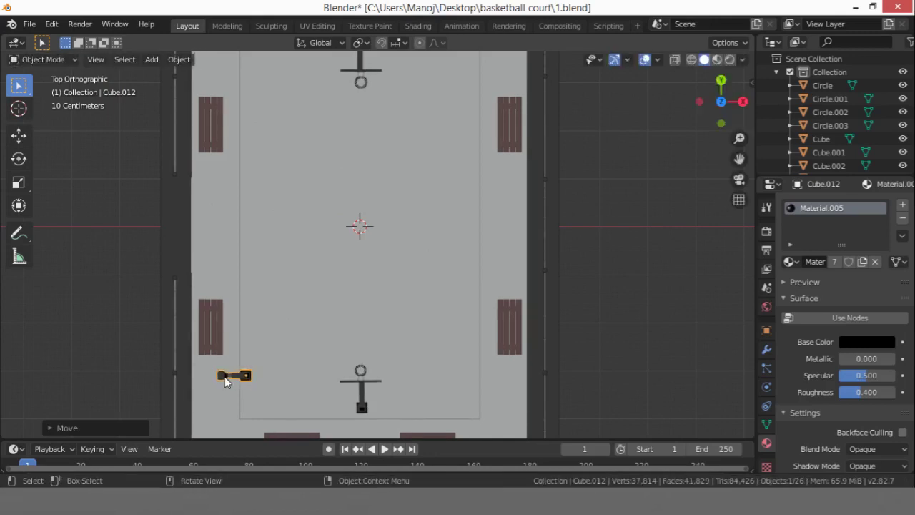
Duplicate the lamp post about 6.4 m along global Y to the other end of the same sideline
key(shift+d)
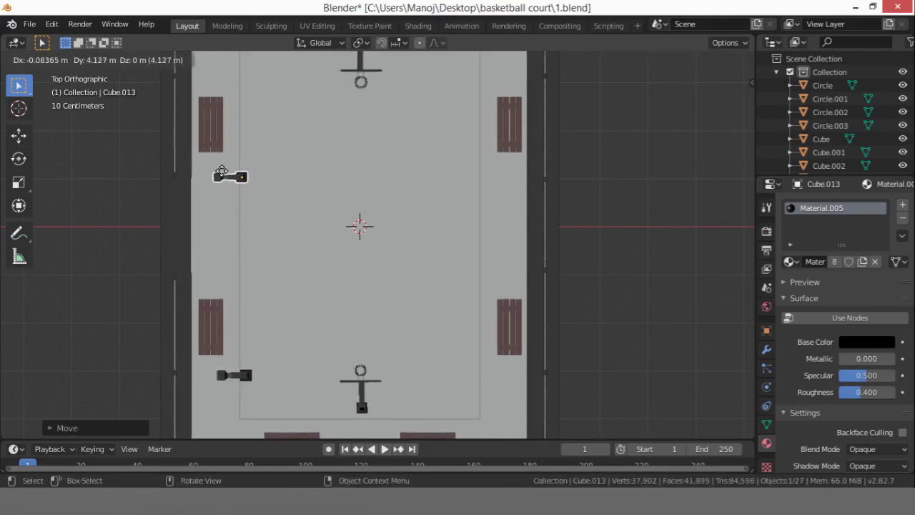
key(y)
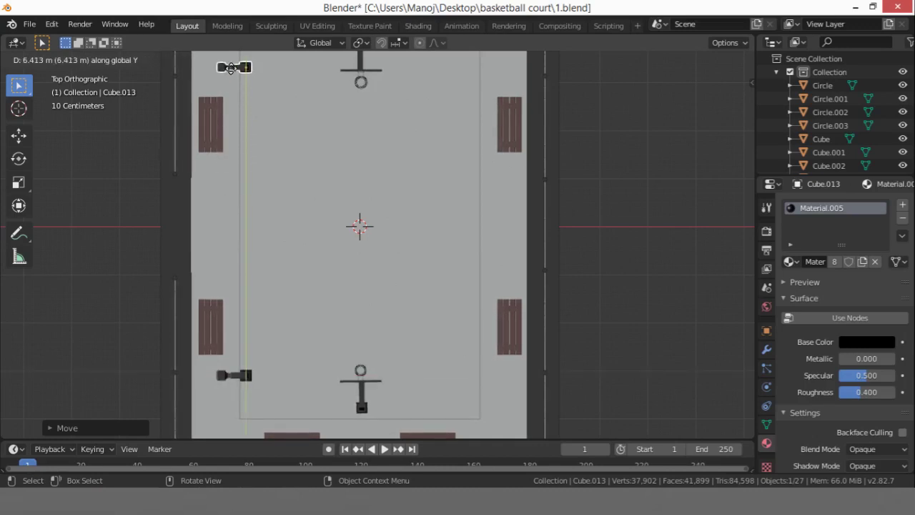
click(242, 94)
Duplicate the lamp post at the positive-Y end along global X to the opposite sideline
scroll(242, 100, down, 3)
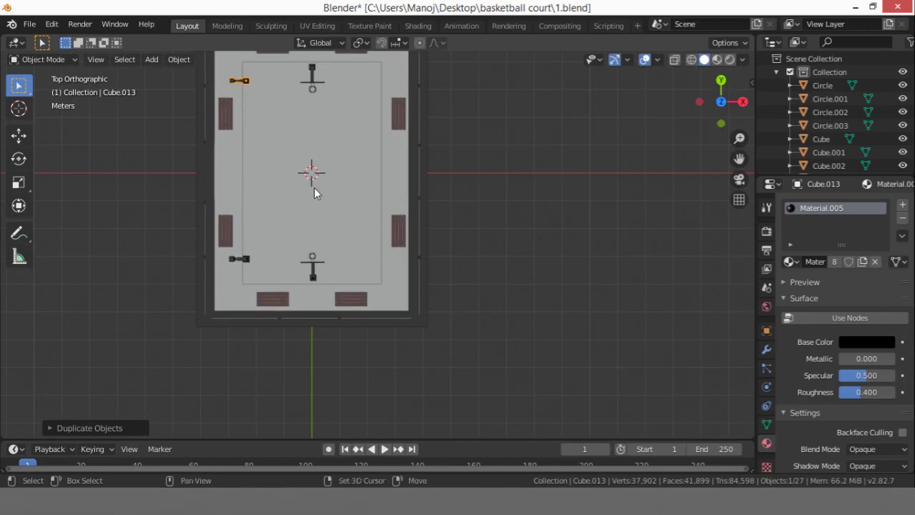
key(shift+d)
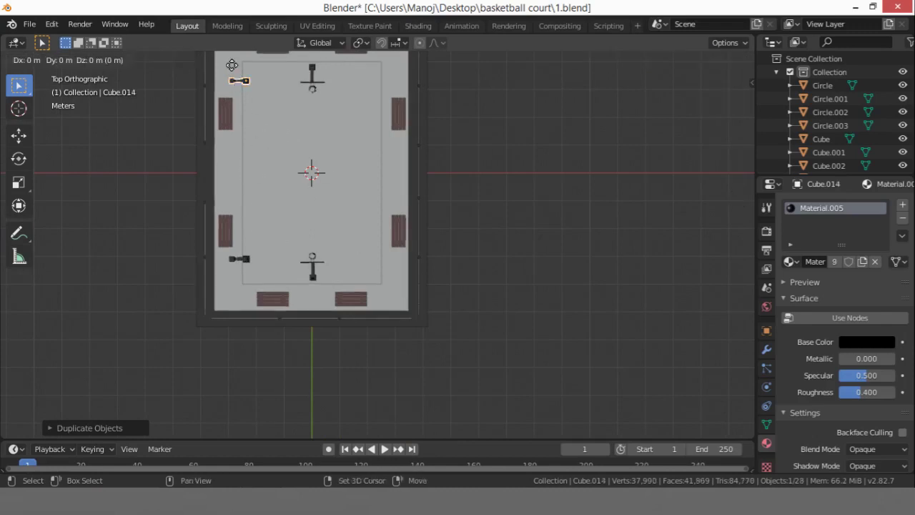
key(y)
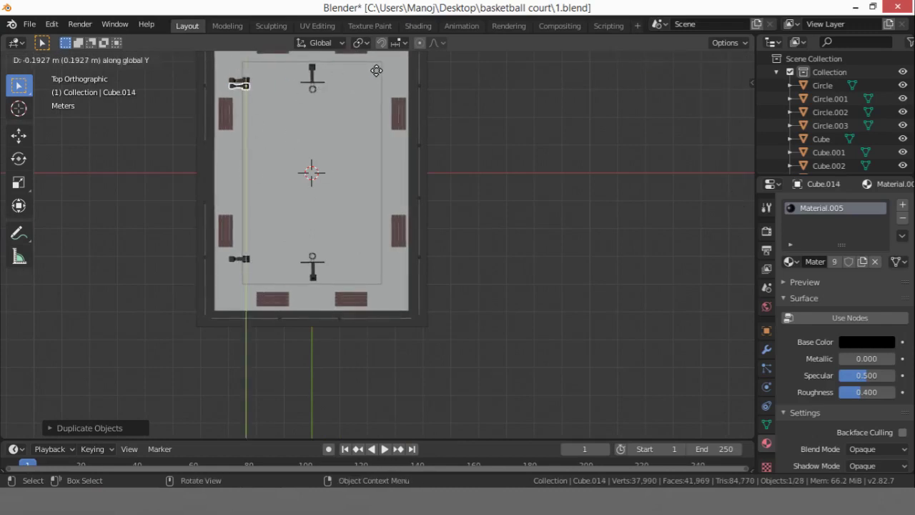
key(x)
click(404, 75)
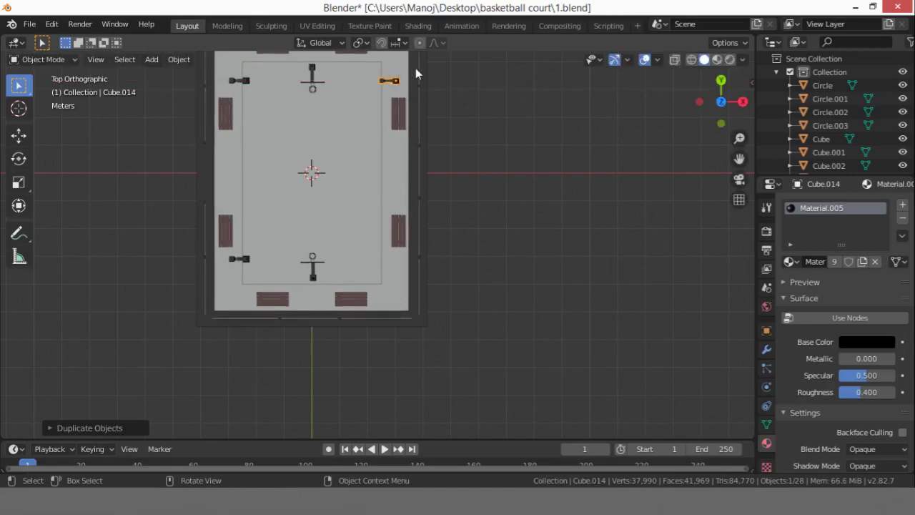
Rotate the two lamp posts on the negative-X sideline together by half a turn so their arms reach over the court
middle_drag(411, 69, 457, 301)
key(KP_7)
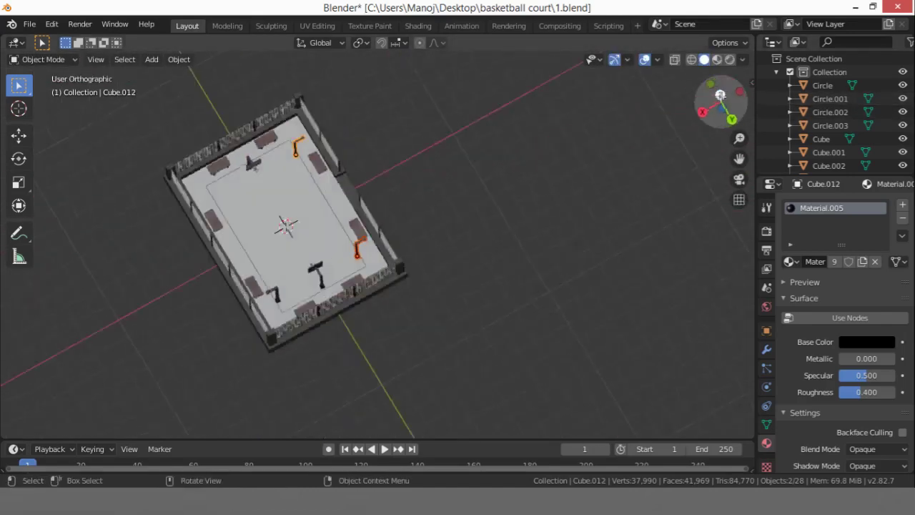
key(r)
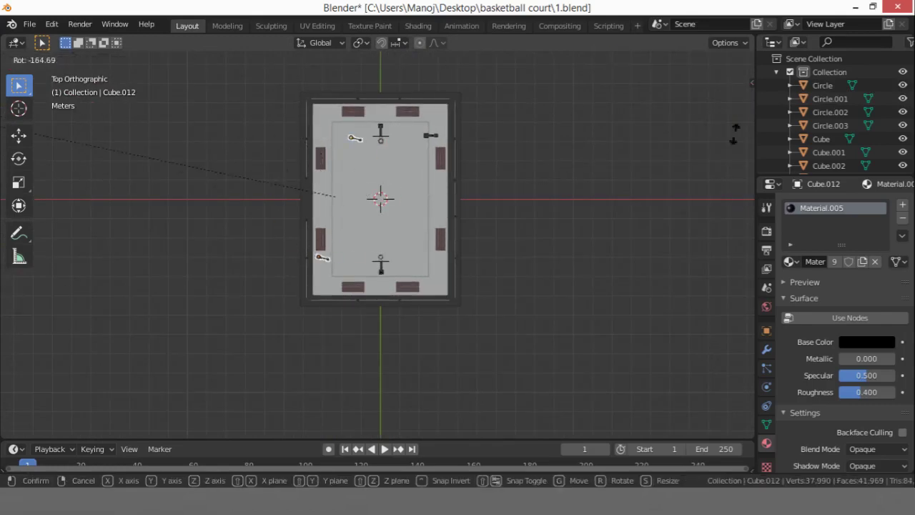
click(701, 229)
Move the two rotated lamp posts about 0.3 m outward along global X toward the nearby fence
click(720, 123)
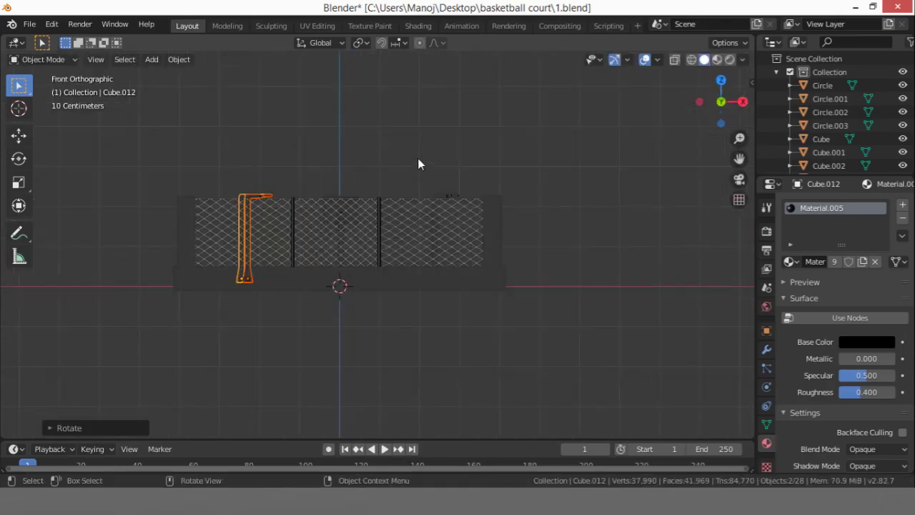
middle_drag(417, 163, 428, 201)
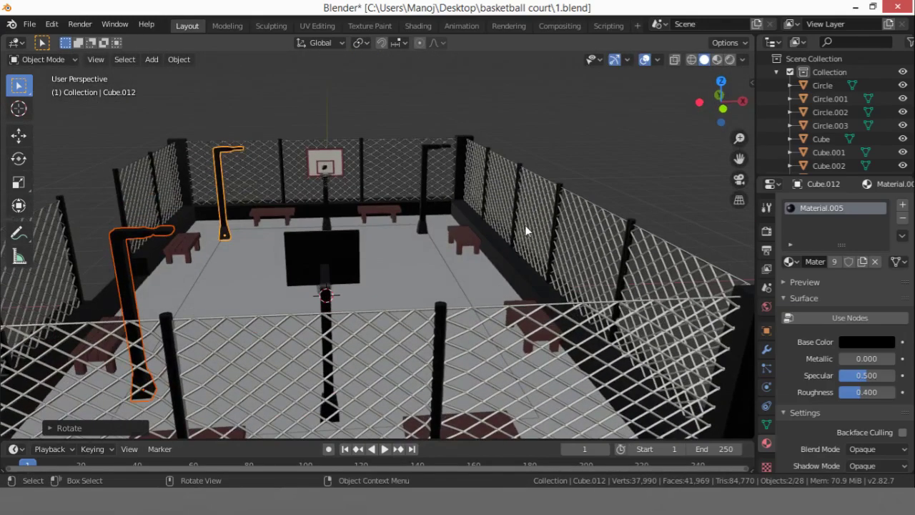
key(g)
key(x)
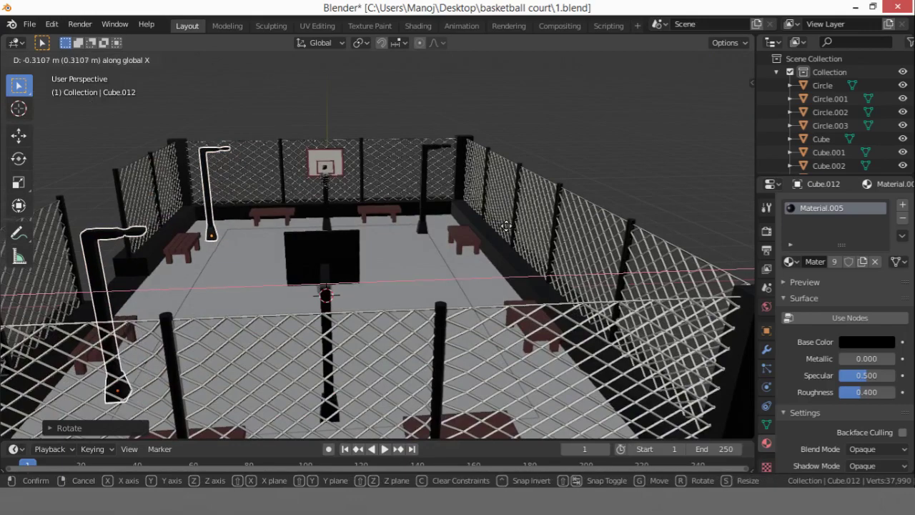
click(506, 227)
Nudge the positive-Y lamp post of the rotated pair along global X to line it up with its partner
middle_drag(506, 228, 607, 167)
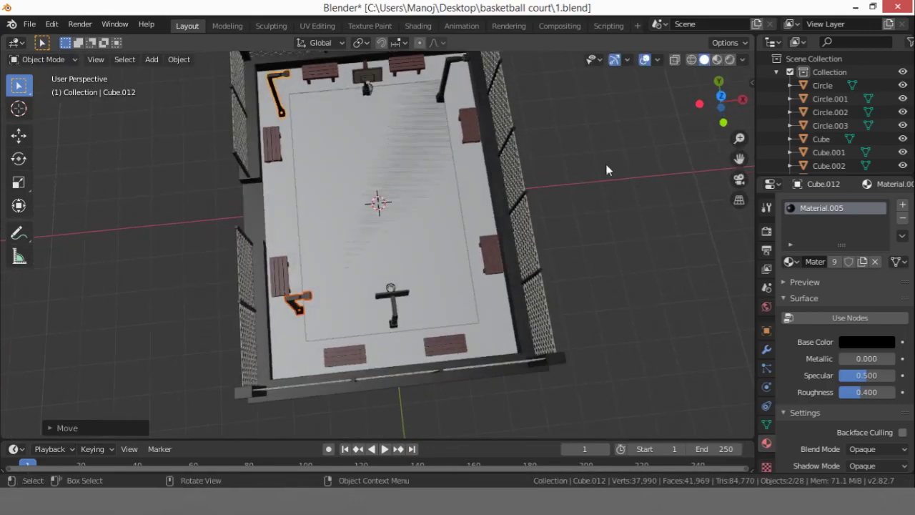
click(720, 100)
click(308, 113)
click(307, 114)
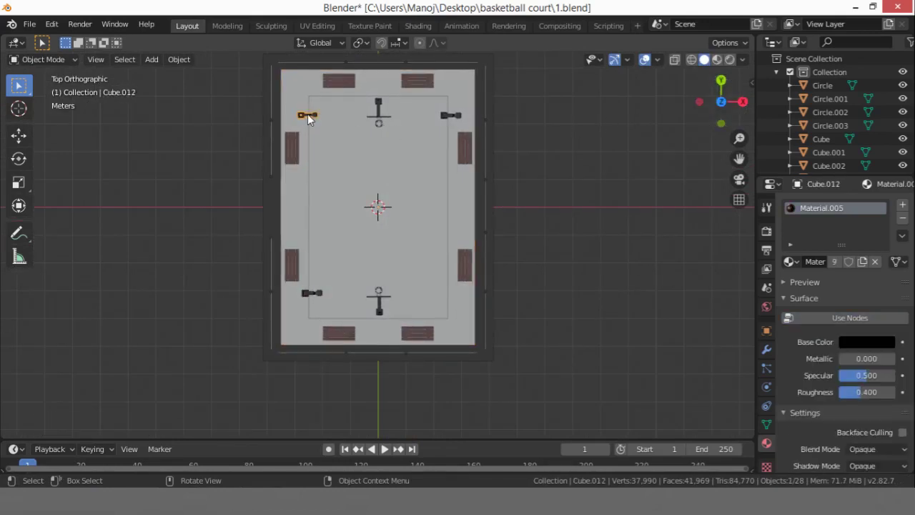
key(g)
key(x)
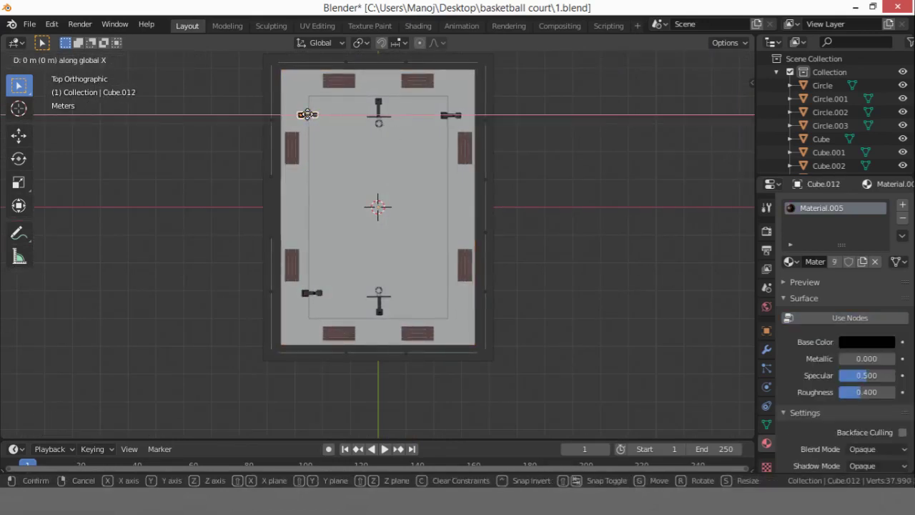
click(311, 114)
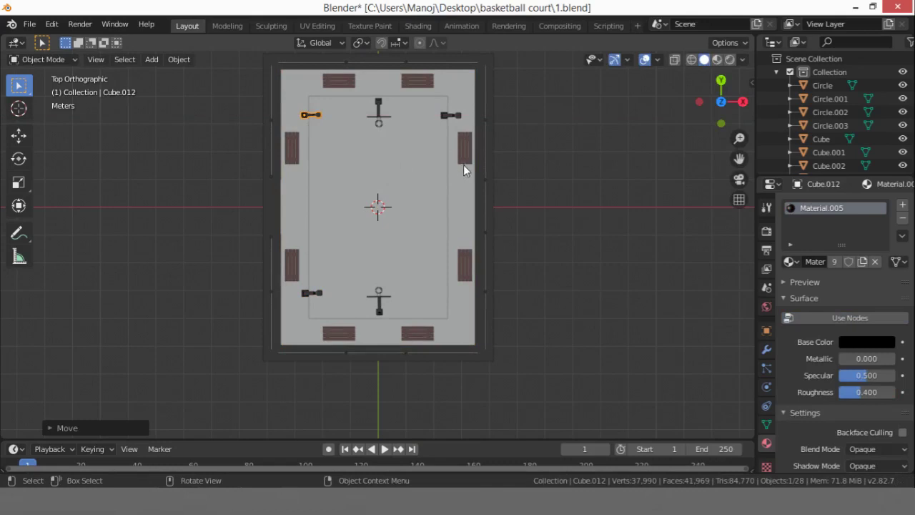
Move both lamp posts on the negative-X sideline further outward along global X, between the court line and the fence, and deselect them
shift+click(312, 292)
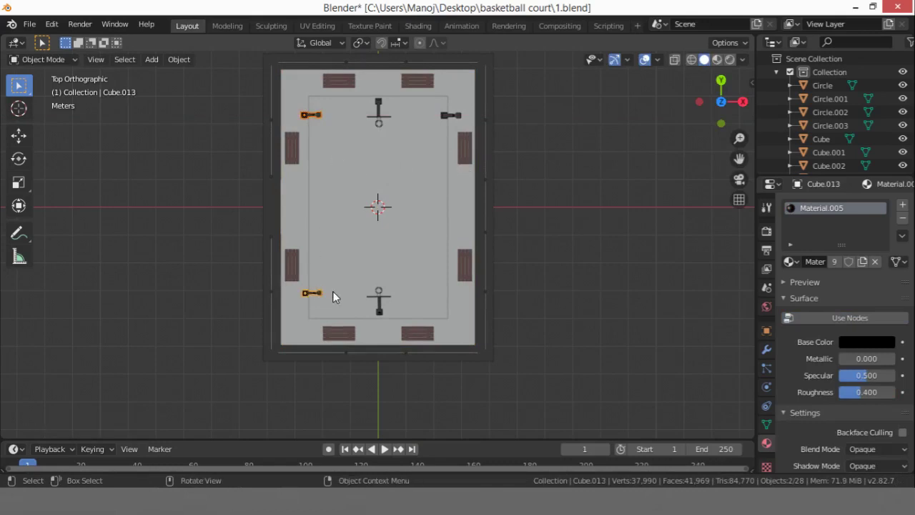
key(g)
key(x)
click(324, 291)
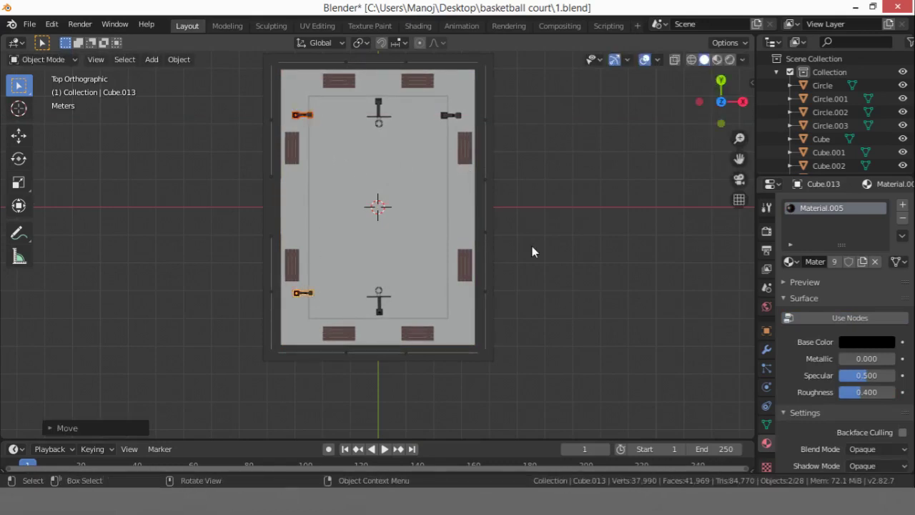
click(532, 246)
Rotate the lamp post on the positive-X sideline 180° about global Z and deselect it
key(r)
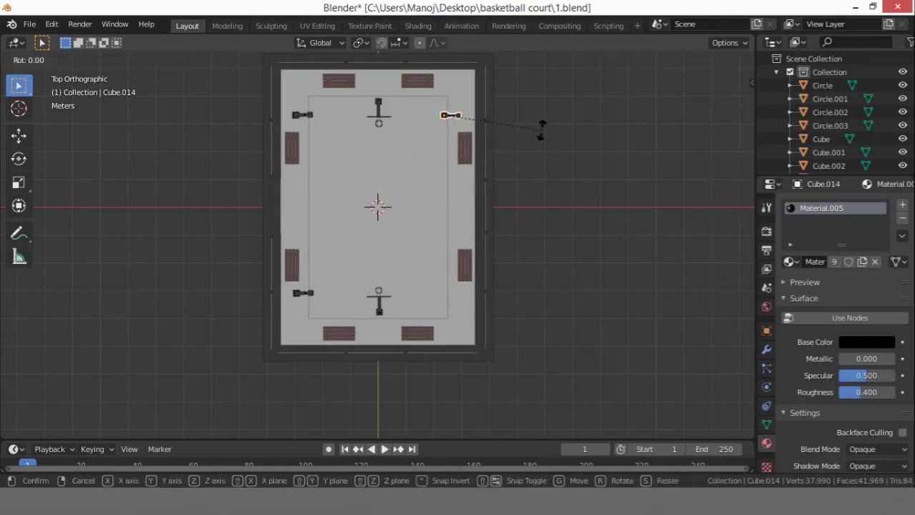
key(z)
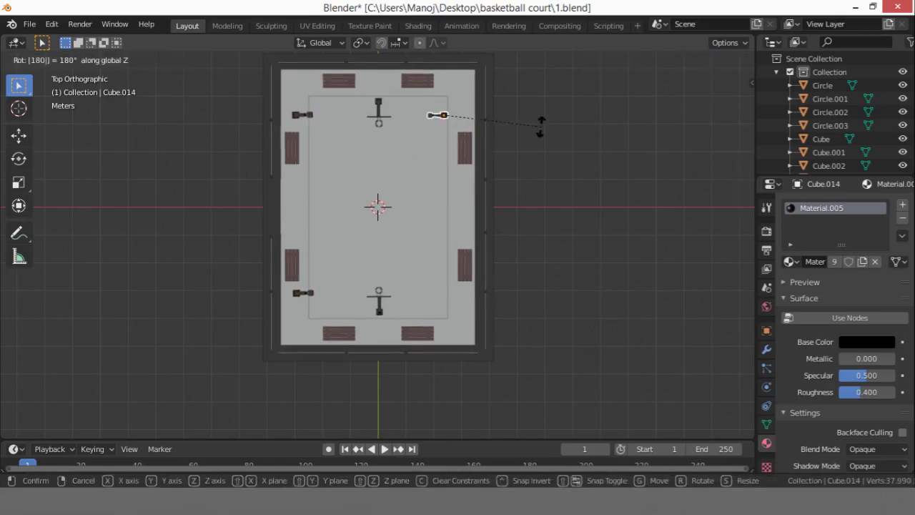
key(Return)
click(542, 127)
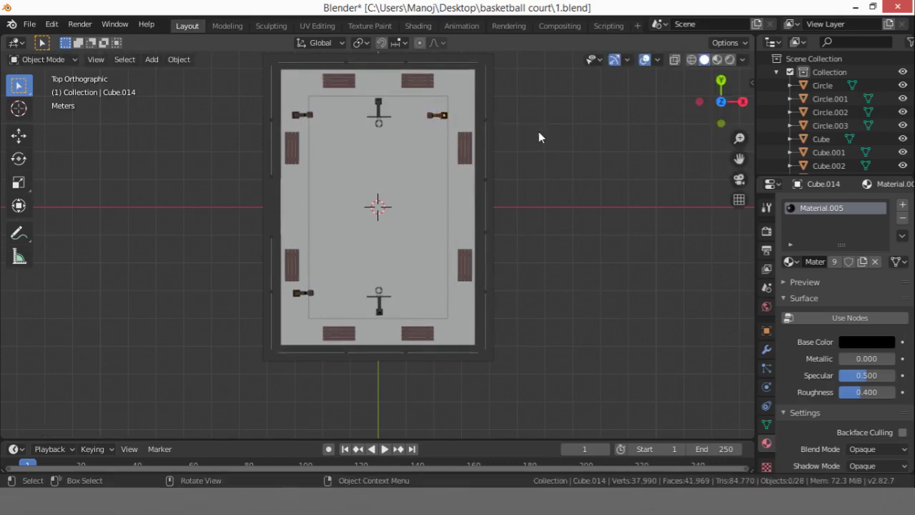
Move the lamp post on the positive-X sideline slightly outward along global X toward the fence
middle_drag(539, 131, 490, 132)
click(454, 108)
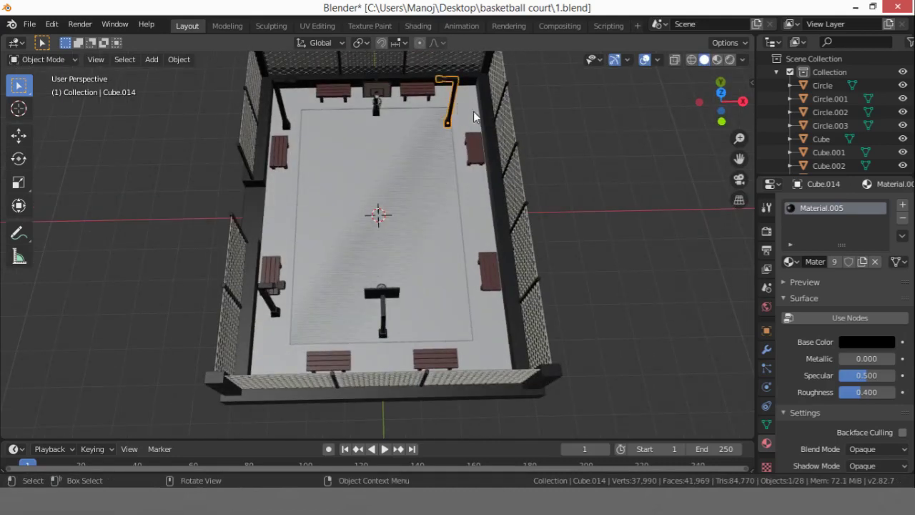
key(g)
key(x)
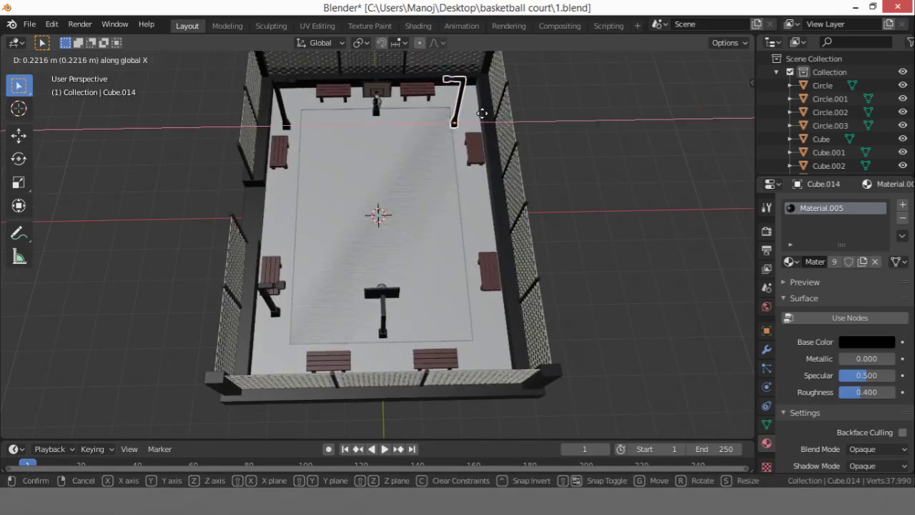
click(486, 115)
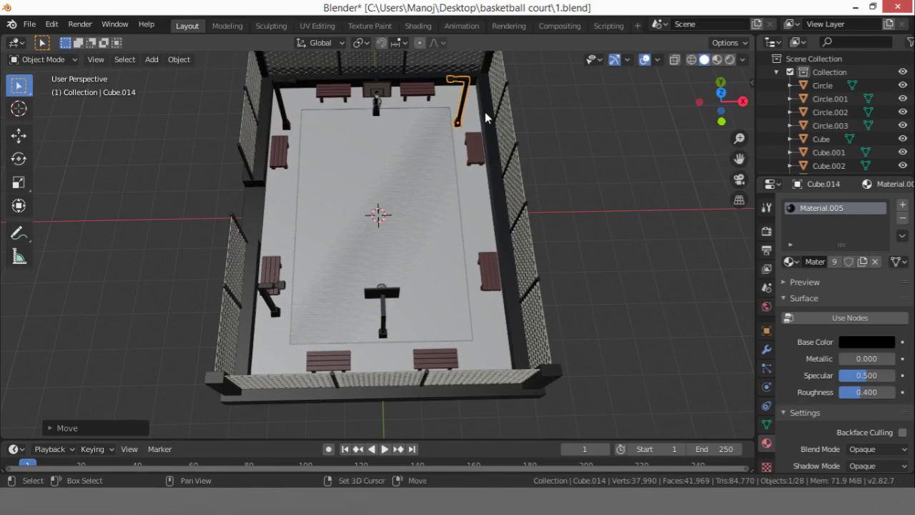
Duplicate the lamp post on the positive-X sideline and place the copy along global Y at the middle of that sideline
key(shift+d)
right_click(485, 113)
key(z)
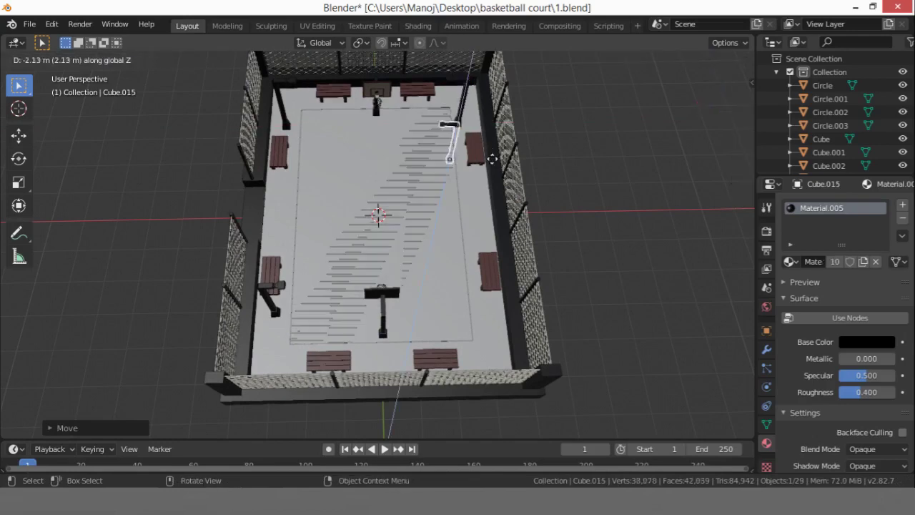
key(y)
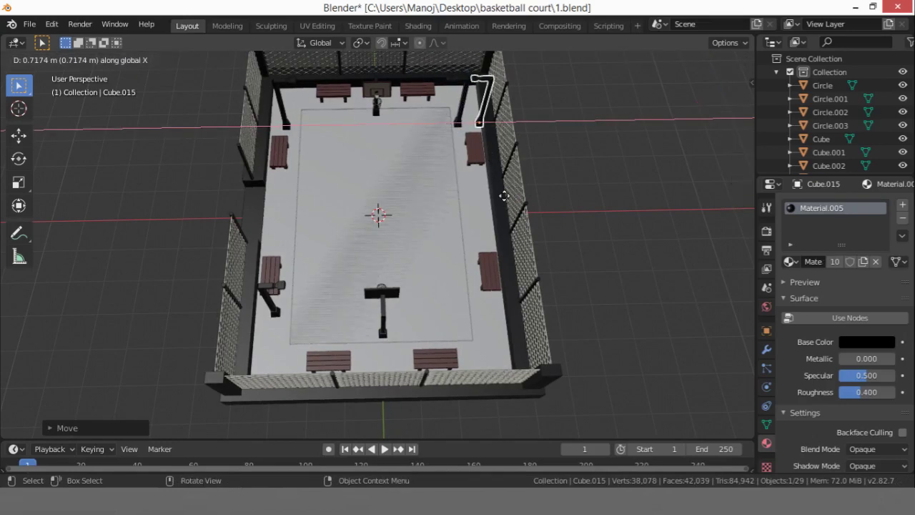
click(511, 206)
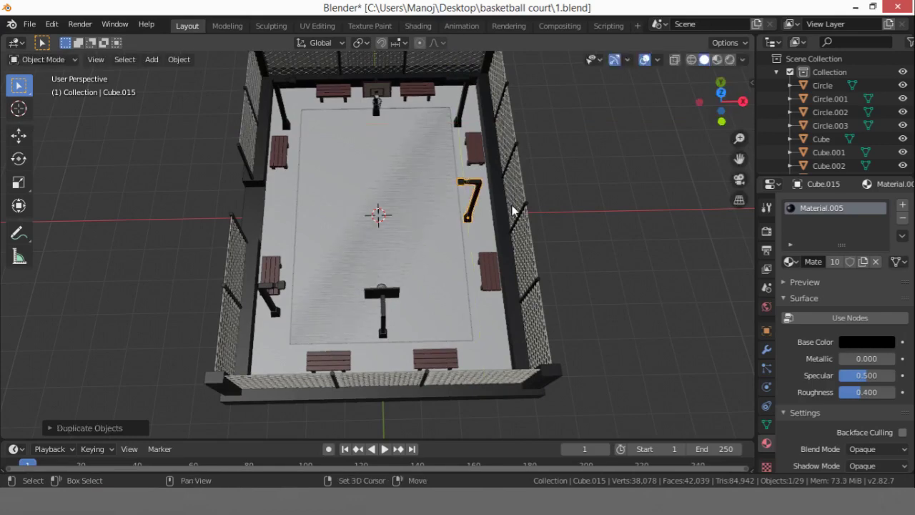
Duplicate the middle lamp post about 2.84 m toward negative Y, near the court corner, and deselect the copy
key(shift+d)
key(y)
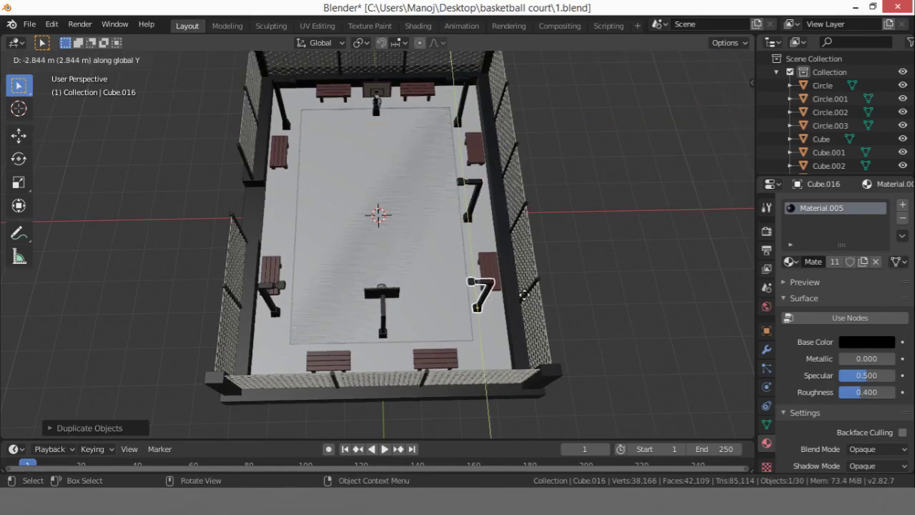
click(524, 294)
click(589, 179)
Switch the viewport to rendered shading, save the file and deselect everything
scroll(577, 187, down, 5)
middle_drag(575, 189, 472, 113)
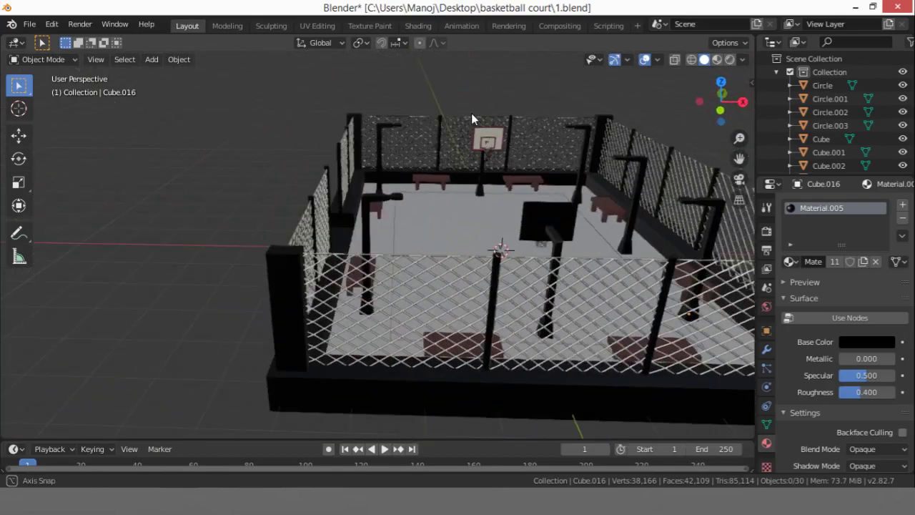
click(730, 60)
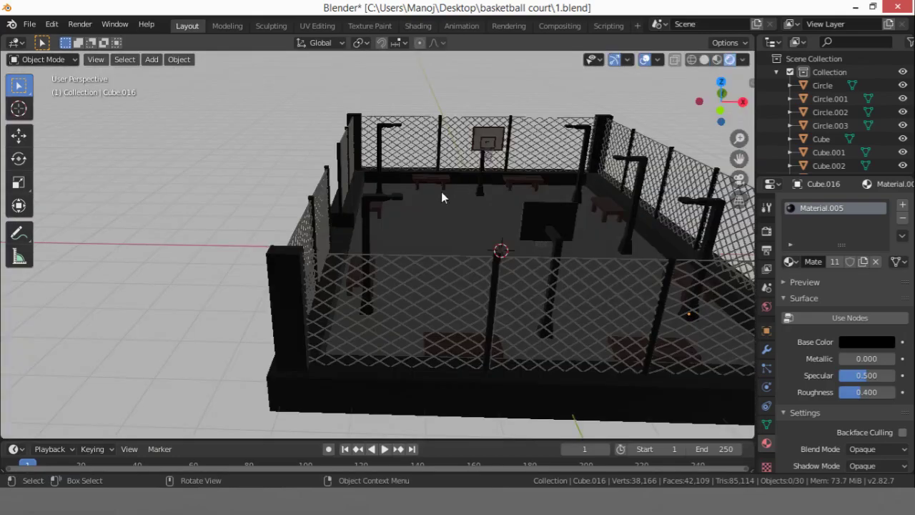
click(474, 184)
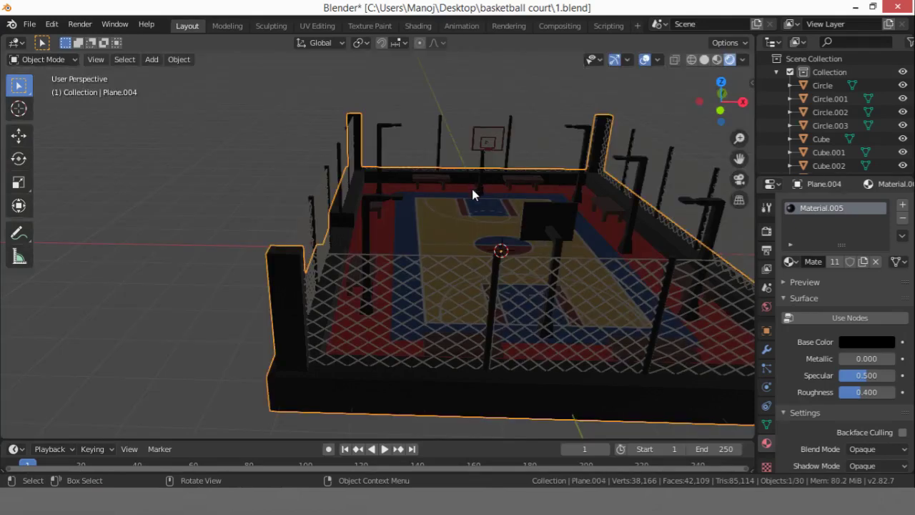
key(ctrl+s)
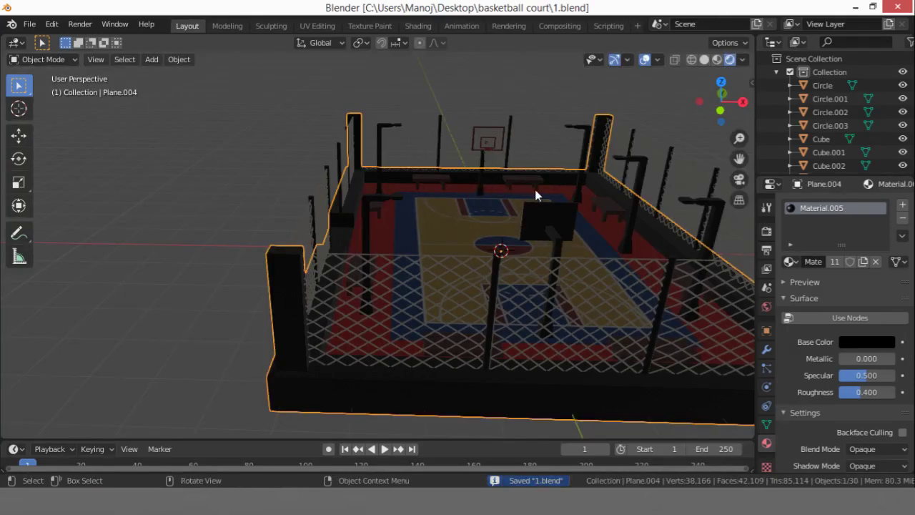
click(526, 150)
Add a spot light and scale it down to about 0.33 of its size
middle_drag(527, 149, 331, 207)
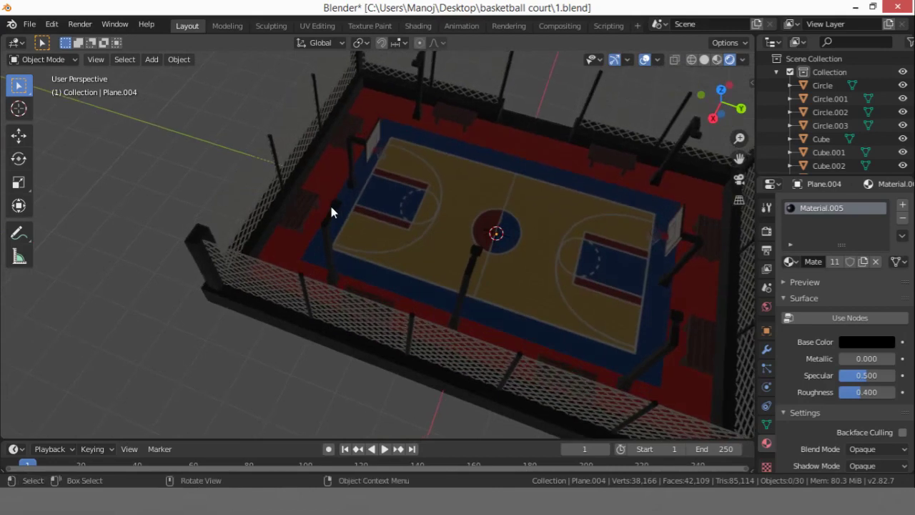
click(376, 222)
key(shift+a)
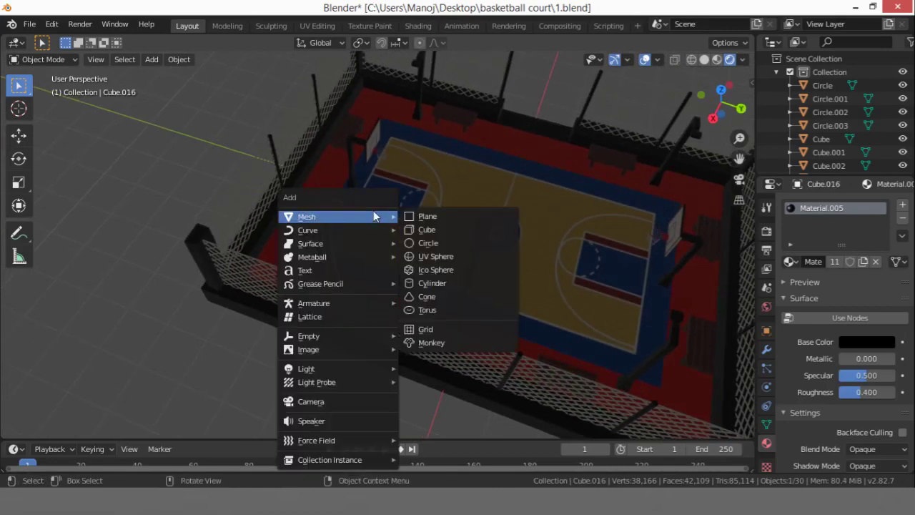
mouse_move(357, 368)
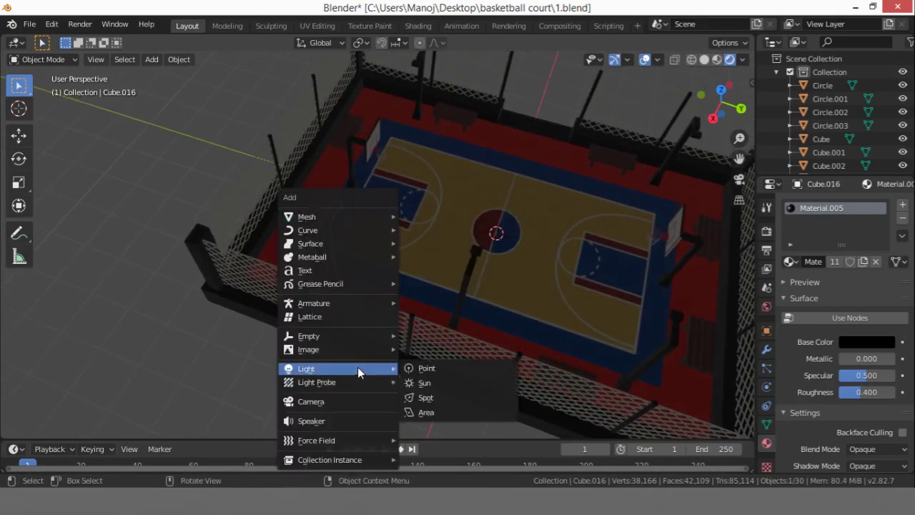
click(444, 397)
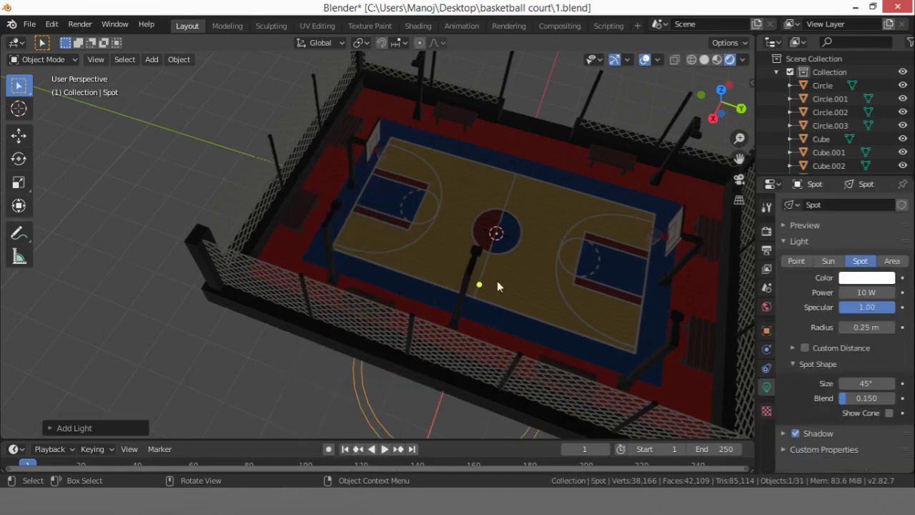
middle_drag(497, 281, 519, 225)
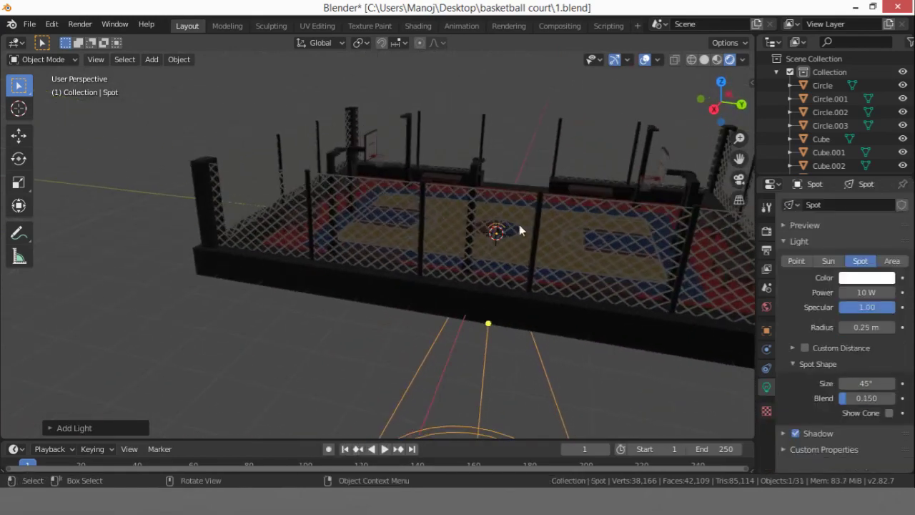
key(s)
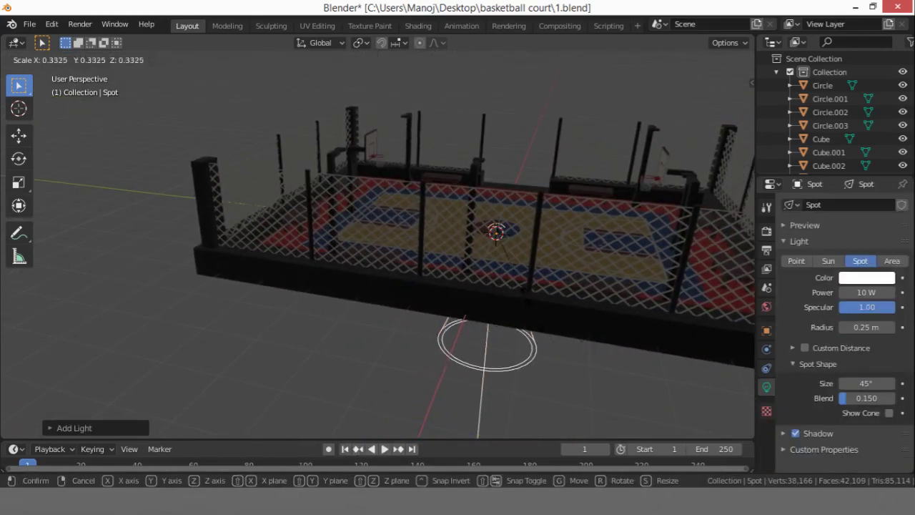
click(524, 294)
Raise the spot light above the negative-Y end of the court and scale it down further
key(g)
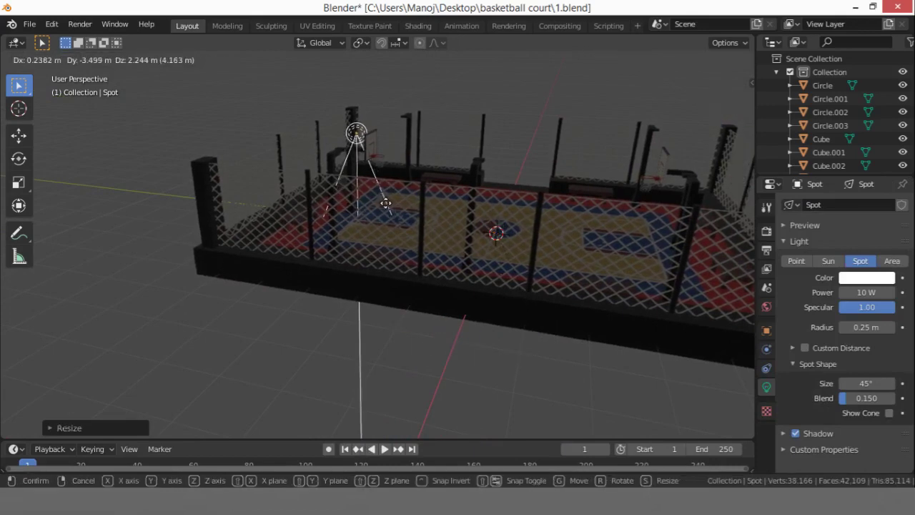
click(387, 205)
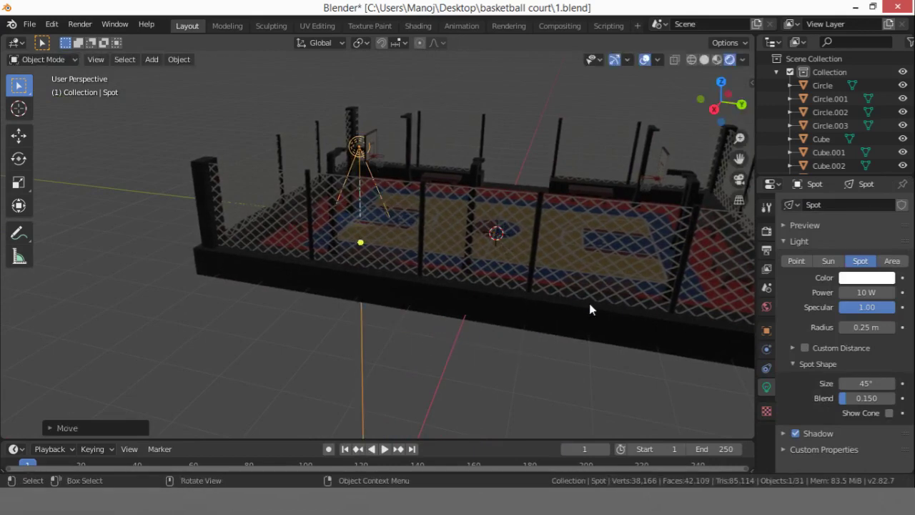
key(s)
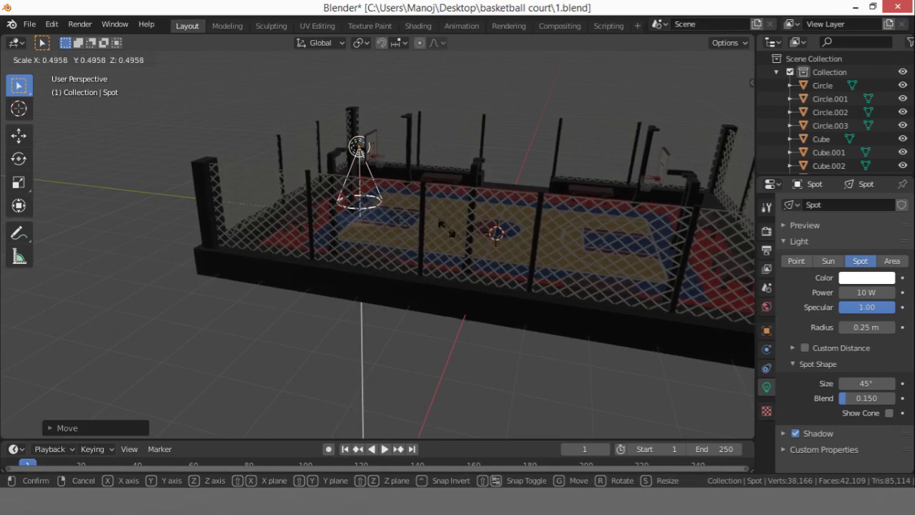
click(509, 242)
Move the spot light horizontally about 1.87 m along X to the head of the lamp post near the positive-X, negative-Y corner
click(722, 82)
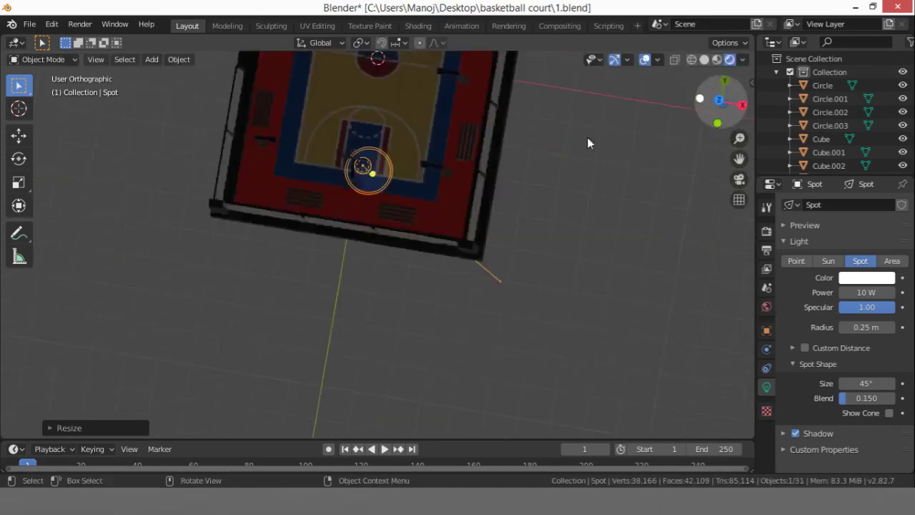
key(g)
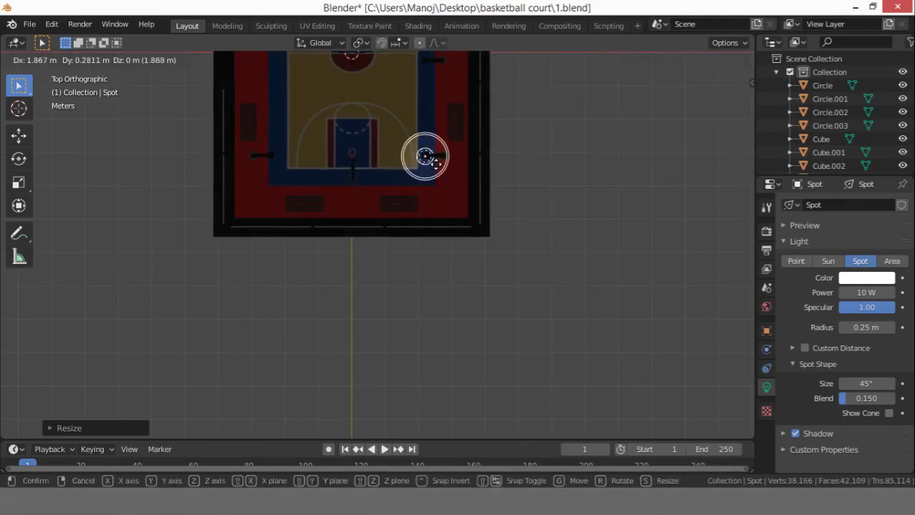
click(433, 163)
click(744, 103)
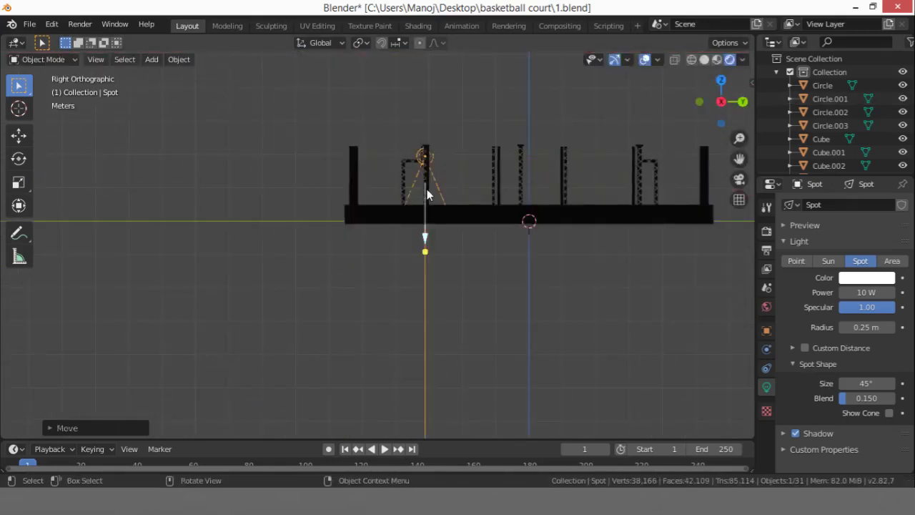
middle_drag(427, 194, 541, 255)
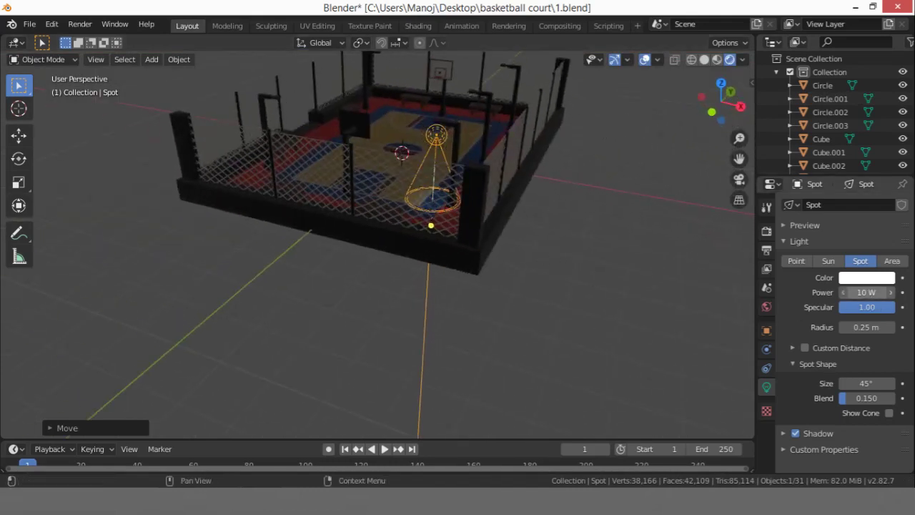
Set the spot light's power to 1000 W and its radius to 1.25 m
click(871, 294)
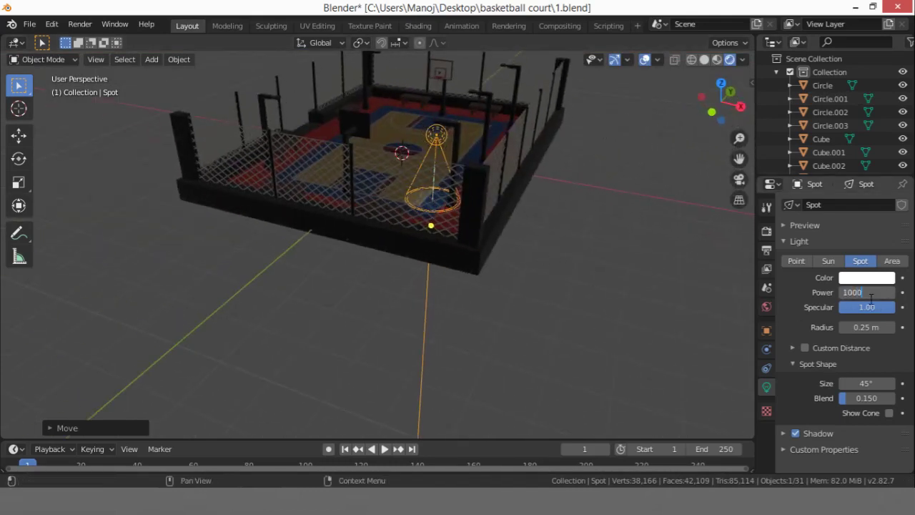
key(Return)
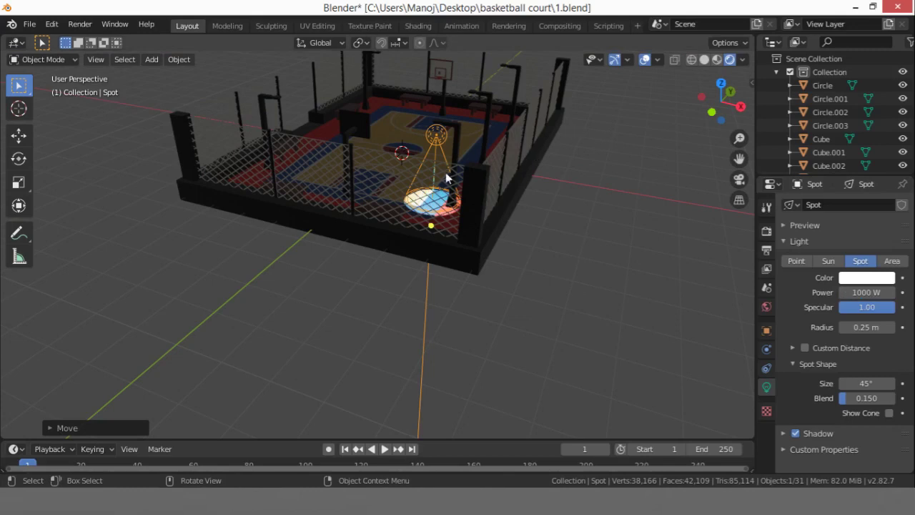
scroll(445, 176, up, 2)
middle_drag(441, 175, 562, 212)
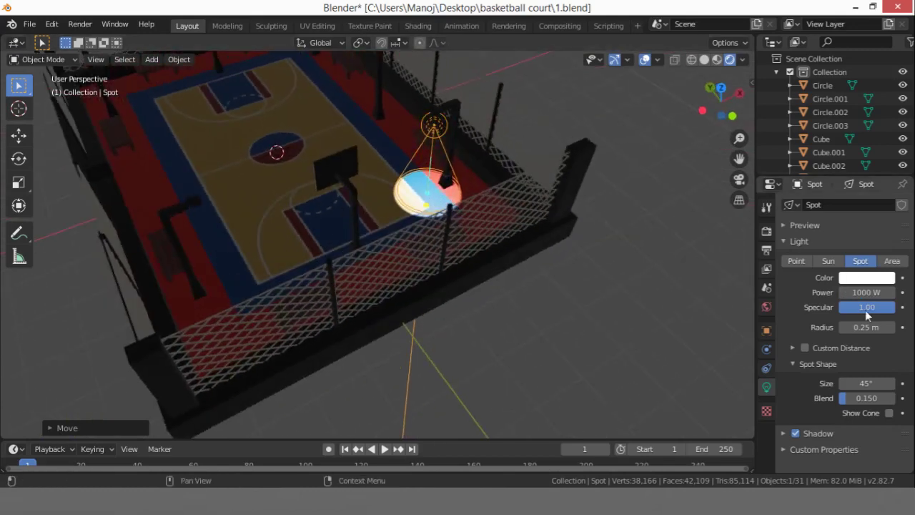
mouse_move(862, 327)
mouse_down()
mouse_move(887, 327)
mouse_move(855, 322)
mouse_up()
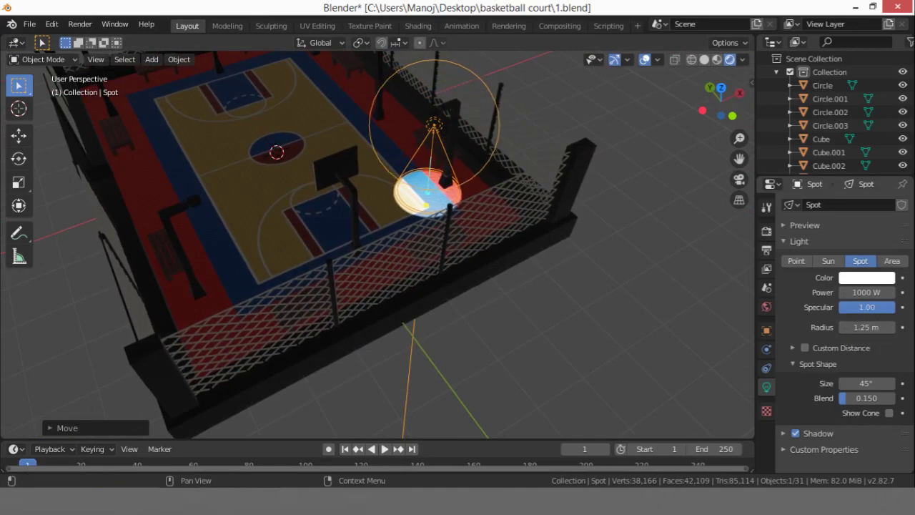
Try to rescale the spot light at the corner lamp post to change its lit area
click(857, 307)
click(441, 145)
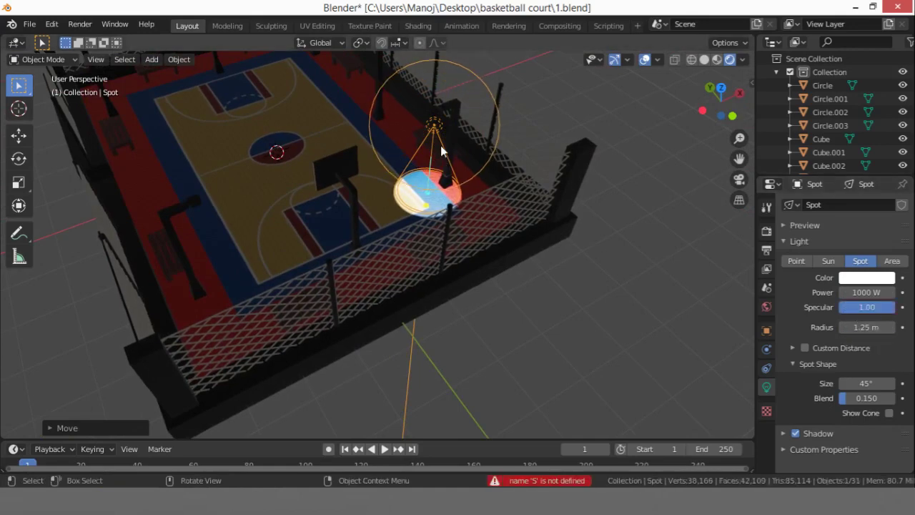
click(442, 143)
click(451, 179)
click(451, 174)
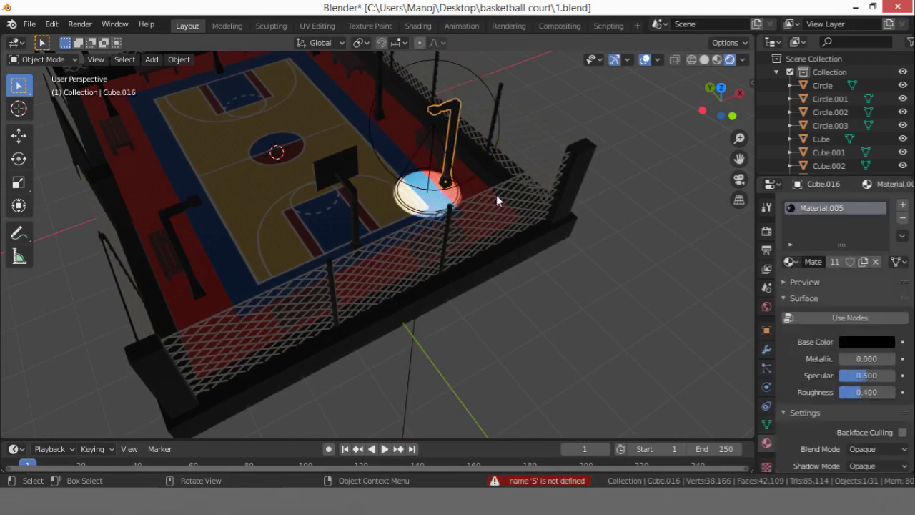
click(432, 173)
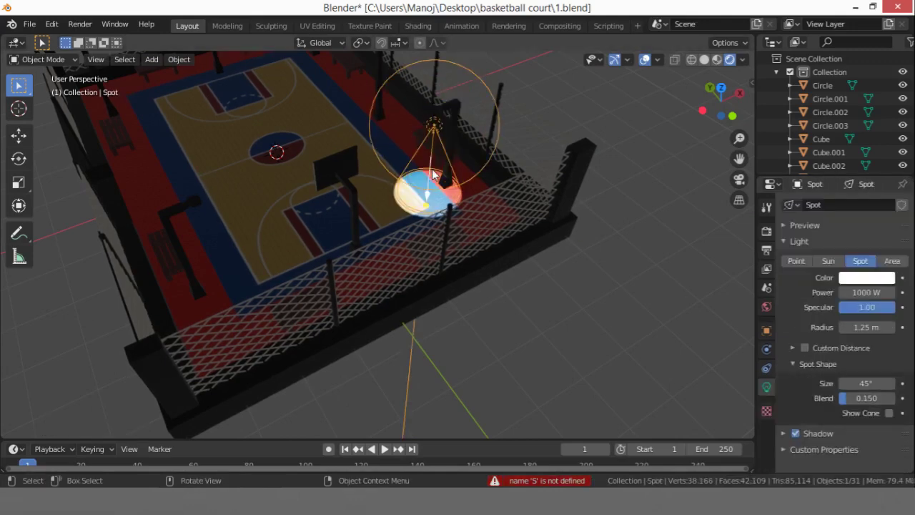
key(s)
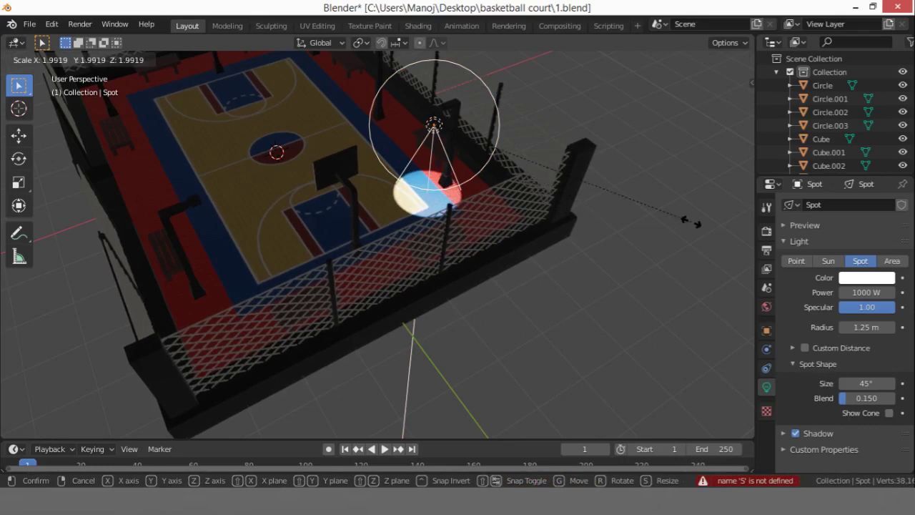
click(535, 158)
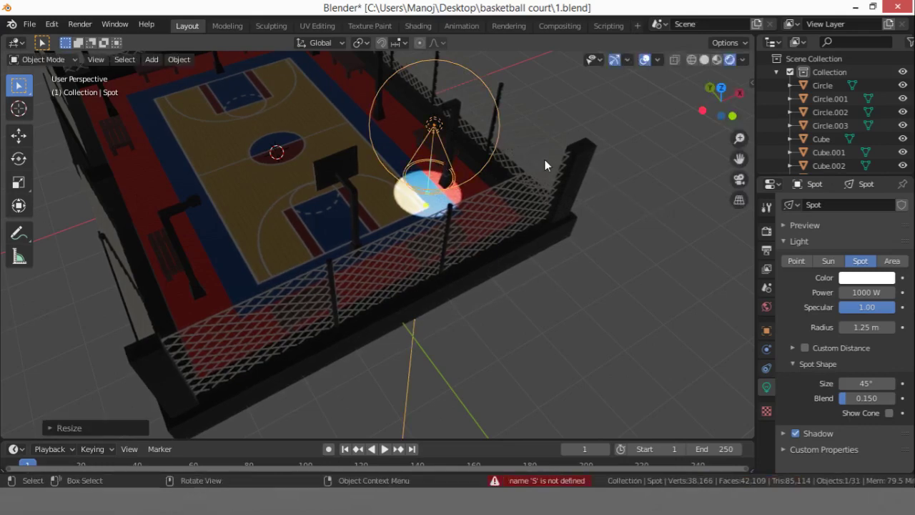
Set the spot light's power to 500 W, spot size to 80.6° and blend to 1.000, and deselect it
click(871, 293)
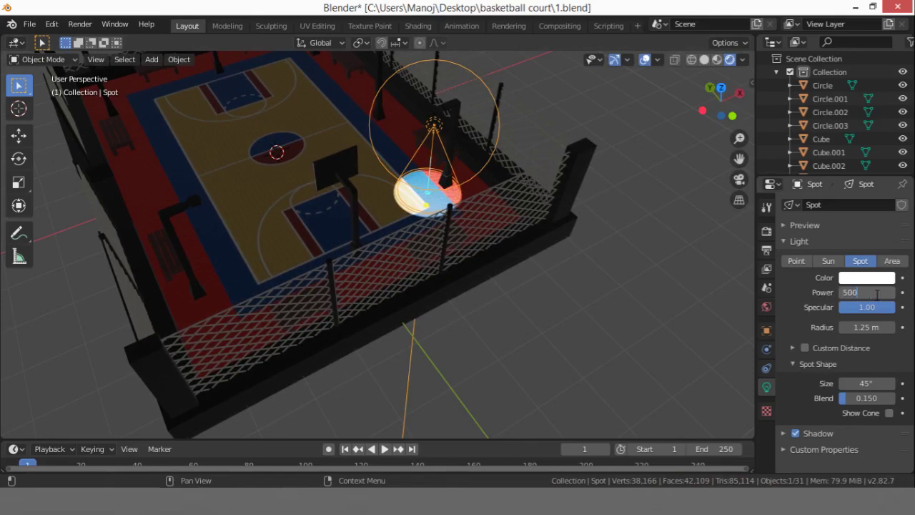
key(Return)
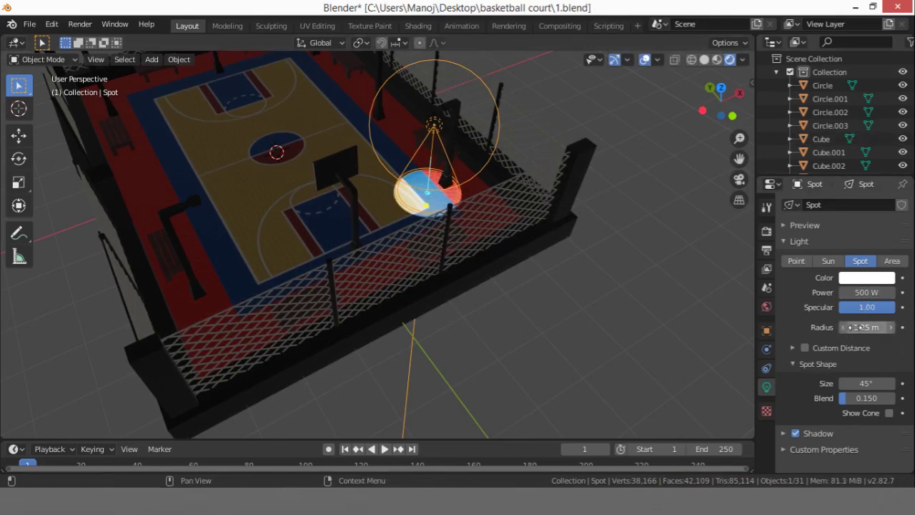
drag(866, 383, 886, 398)
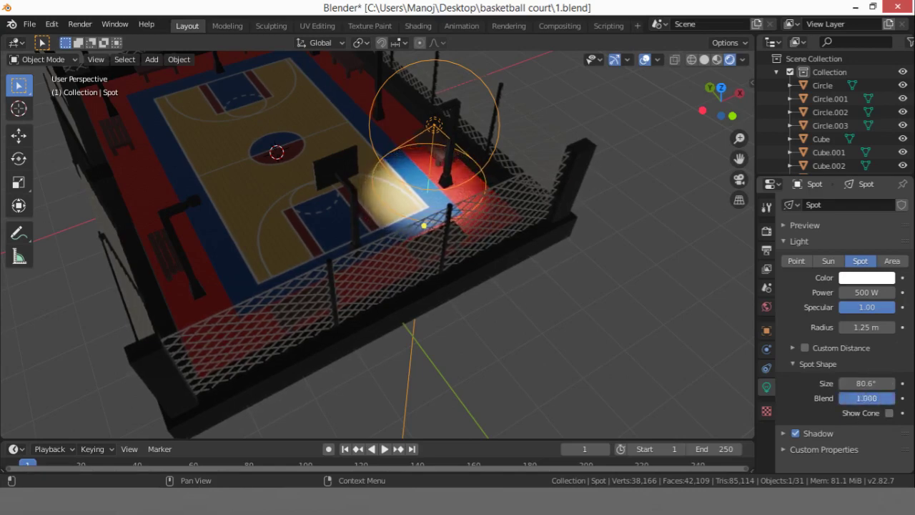
key(alt+a)
Reduce the spot light's specular to 0.21 and its radius to 0.4 m
middle_drag(493, 135, 236, 126)
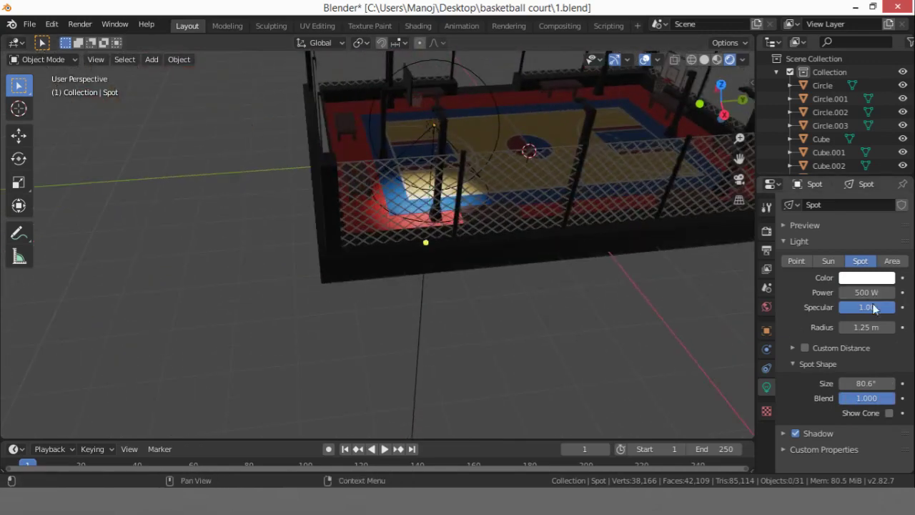
drag(874, 326, 833, 306)
click(889, 327)
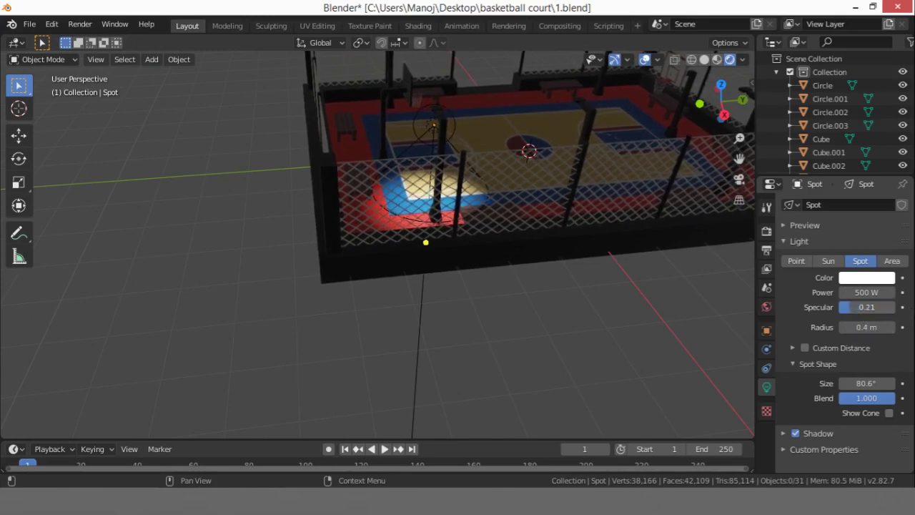
Duplicate the corner lamp post's spot light along the Y axis to the head of the middle lamp post on the same sideline
middle_drag(429, 282, 474, 172)
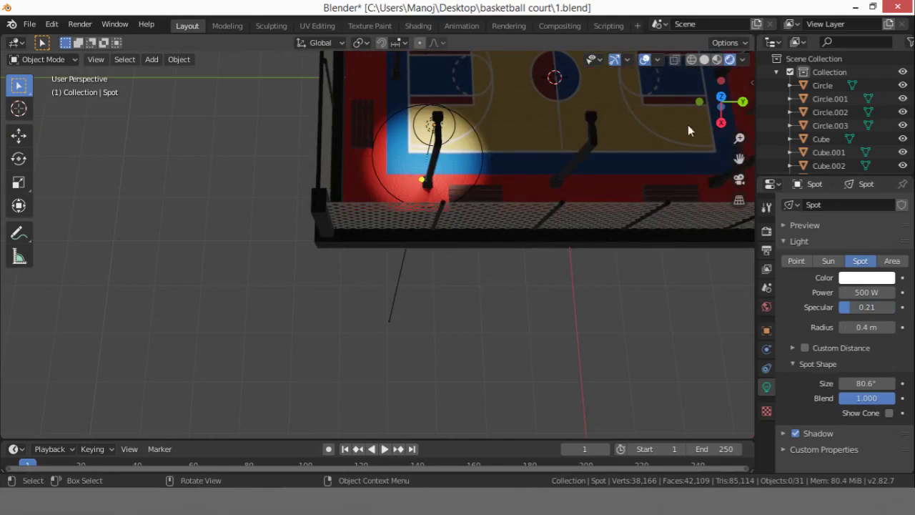
click(721, 95)
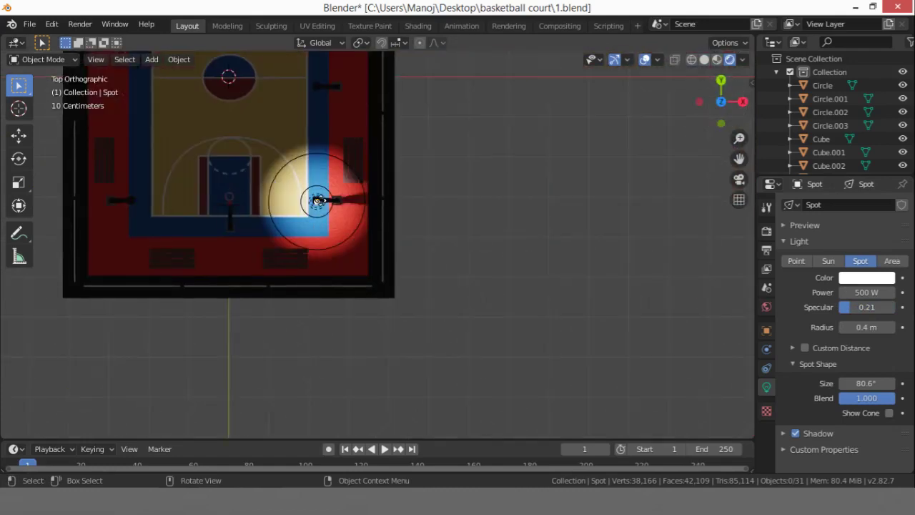
click(319, 216)
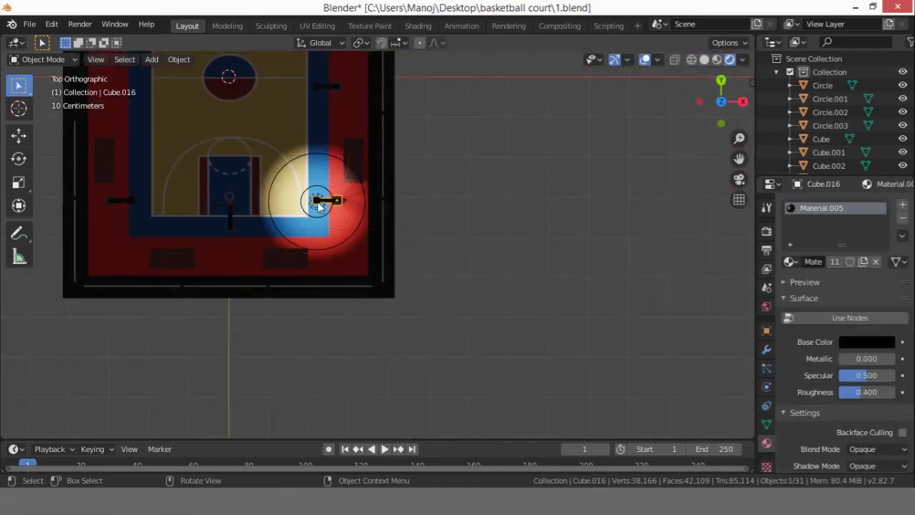
click(319, 207)
drag(740, 158, 748, 289)
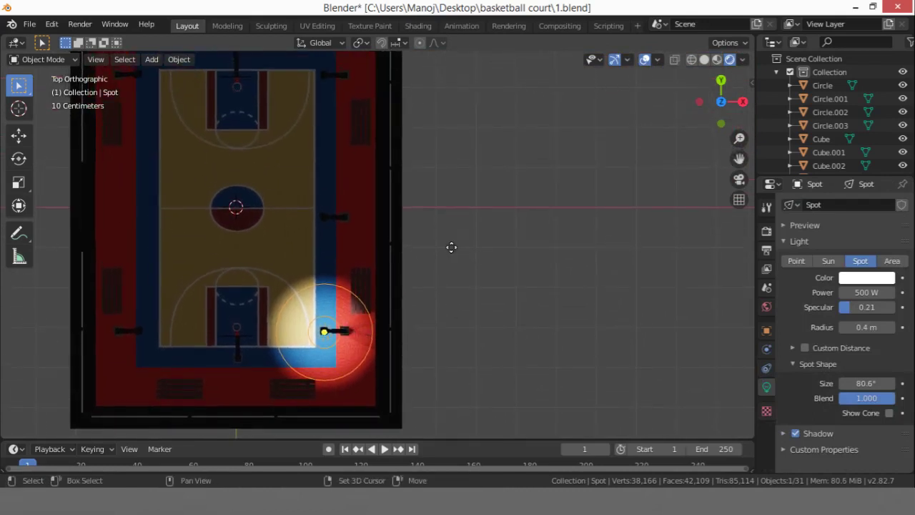
key(shift+d)
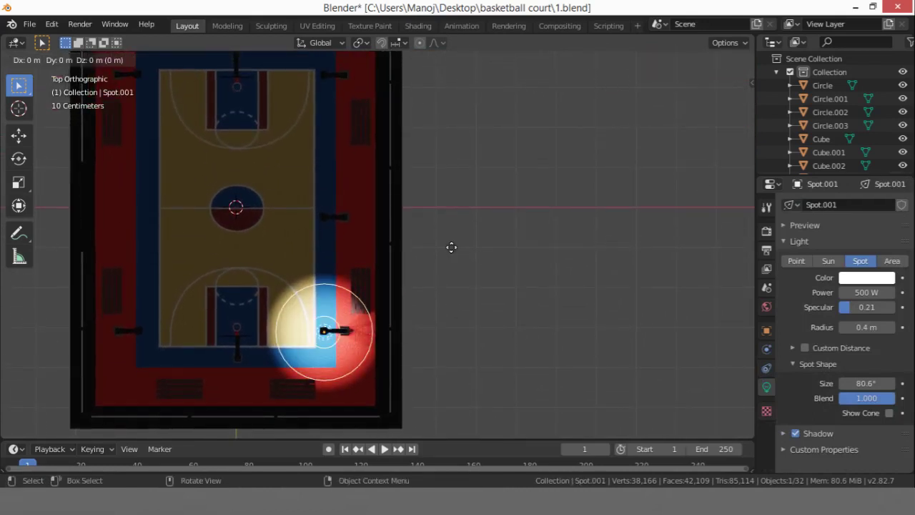
key(x)
key(y)
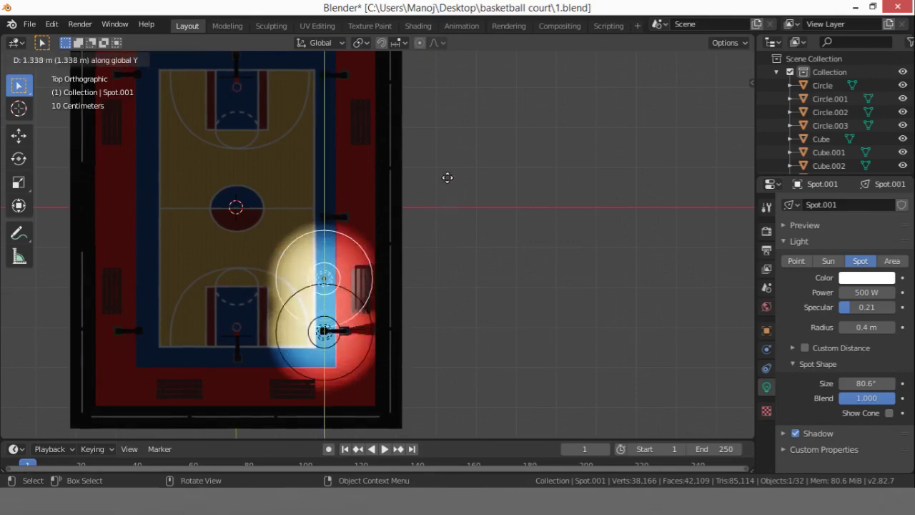
click(448, 134)
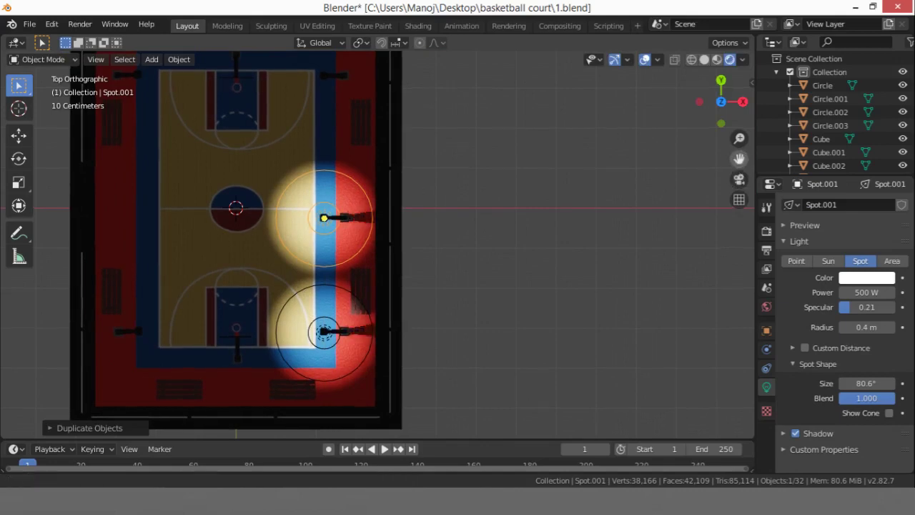
Duplicate the middle lamp post's spot light along the Y axis to the head of the far corner lamp post
shift+middle_drag(517, 102, 513, 235)
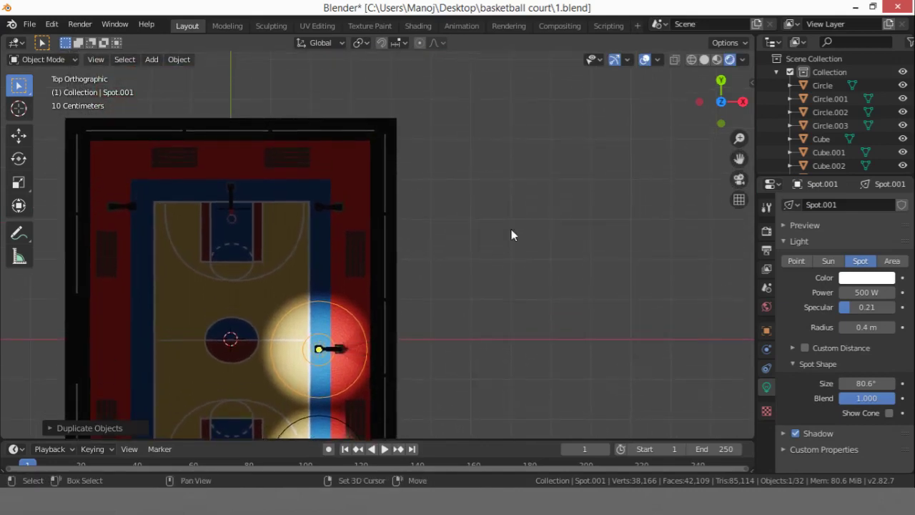
key(shift+d)
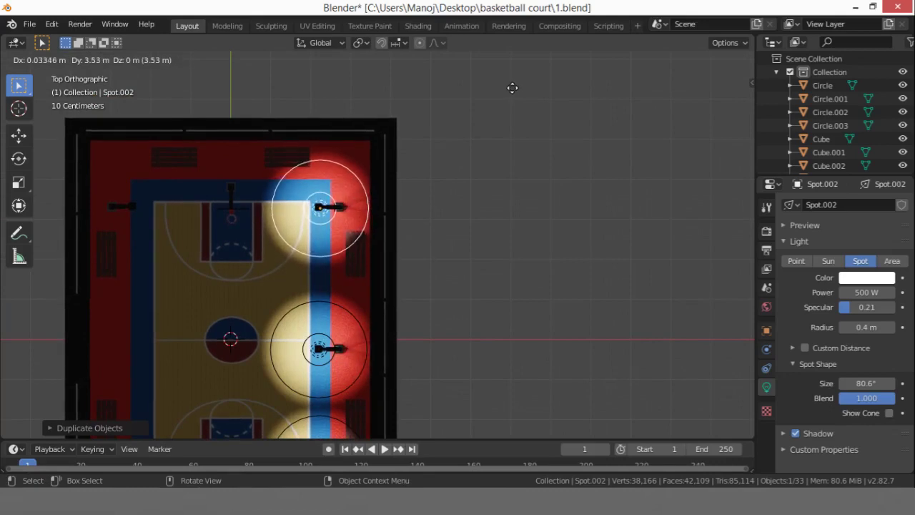
key(y)
click(517, 105)
Duplicate the far corner spot light across to the opposite lamp post, and copy that one about 6.3 m along Y to the other post
key(Home)
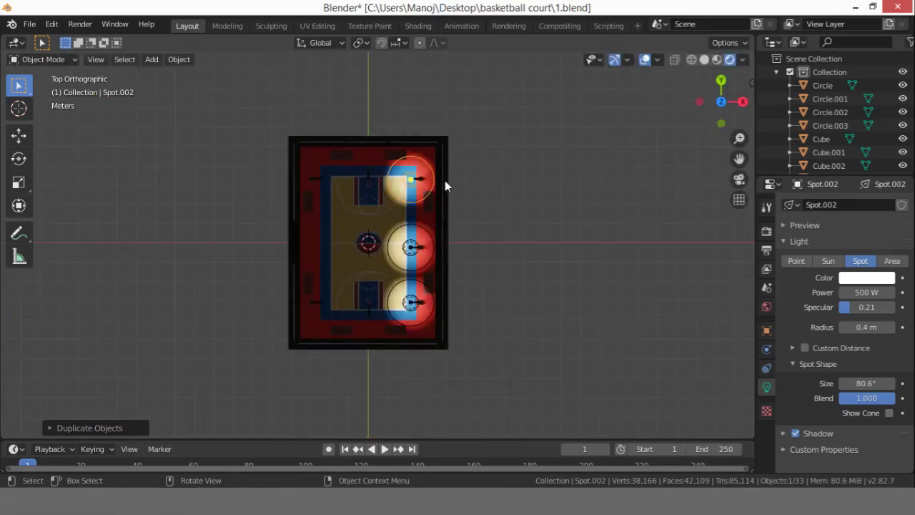
key(shift+d)
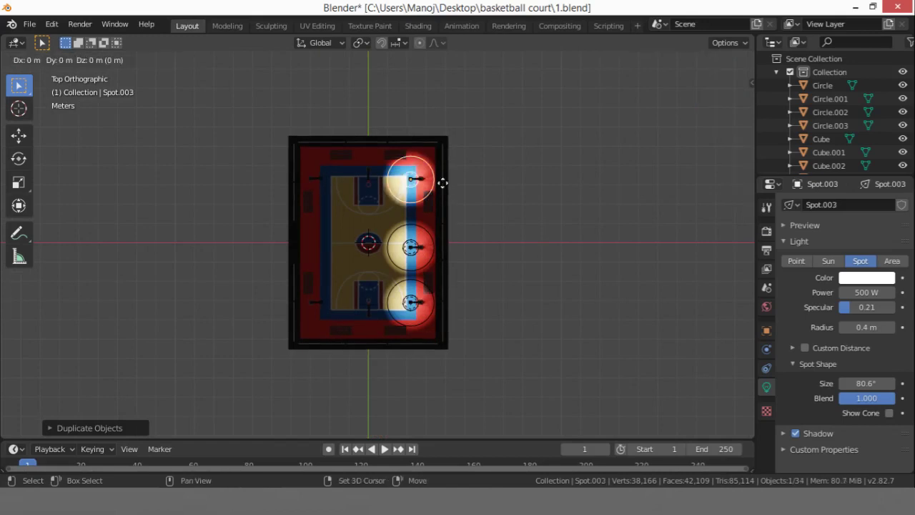
click(354, 182)
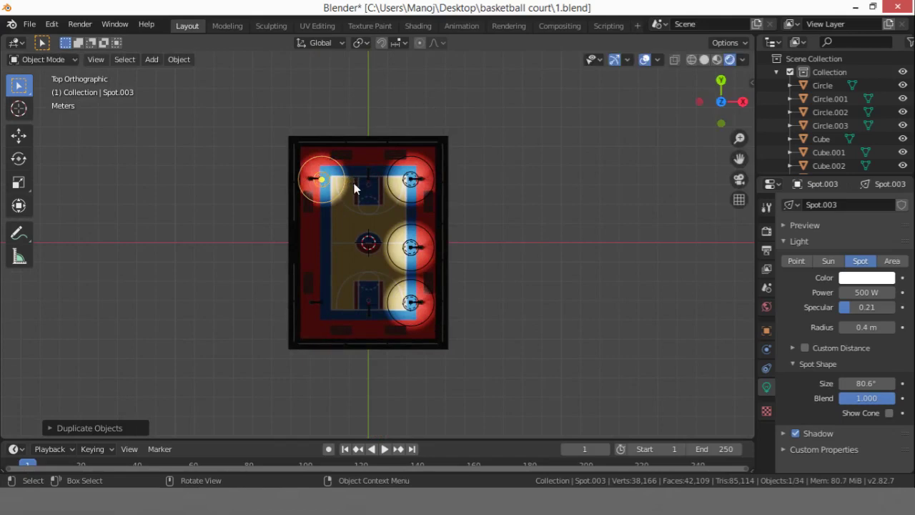
key(shift+d)
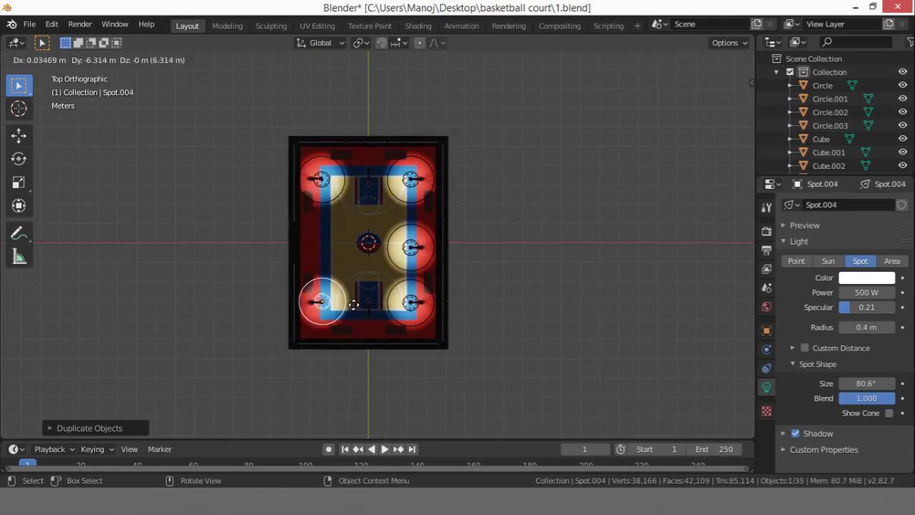
click(355, 306)
click(531, 284)
Set the original spot light's spot size to 117° at the near corner lamp post
middle_drag(388, 334, 406, 341)
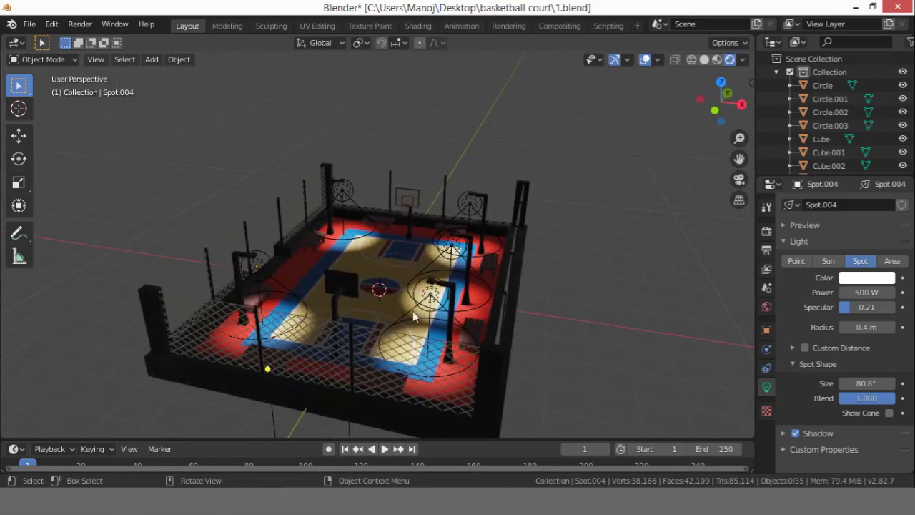
click(415, 363)
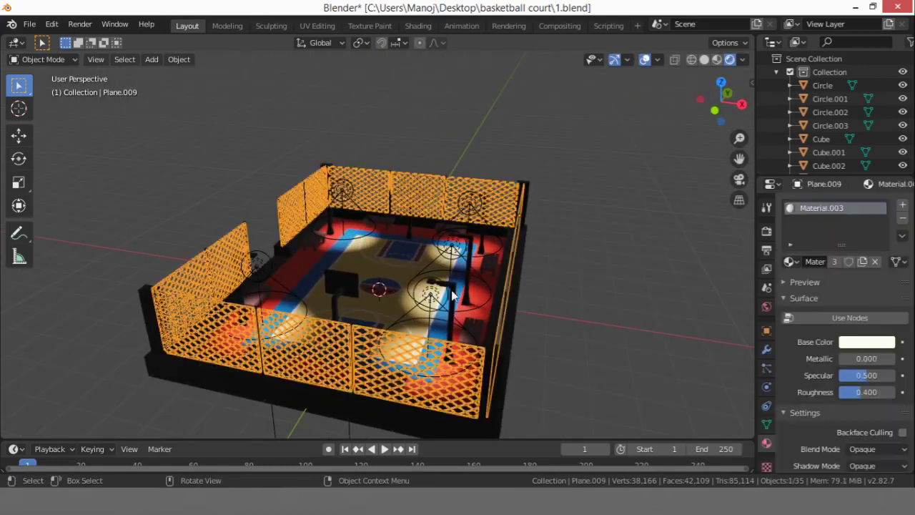
click(430, 301)
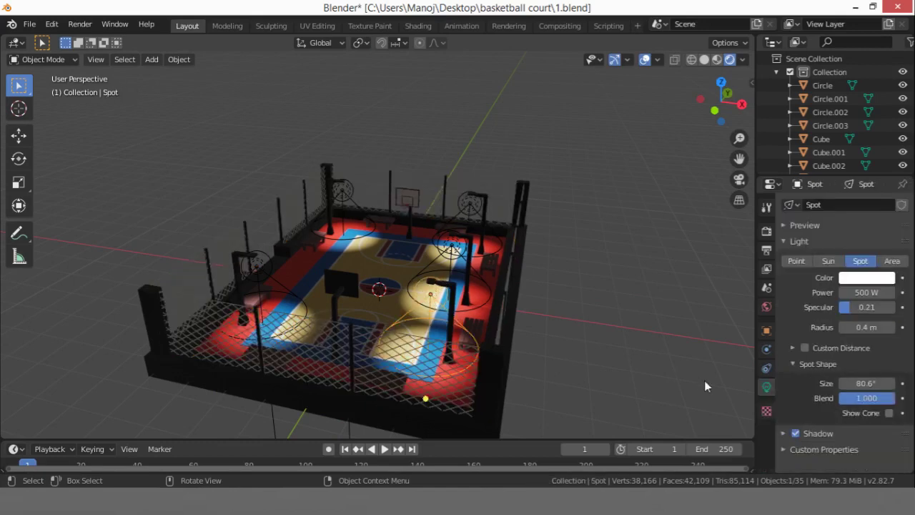
click(769, 355)
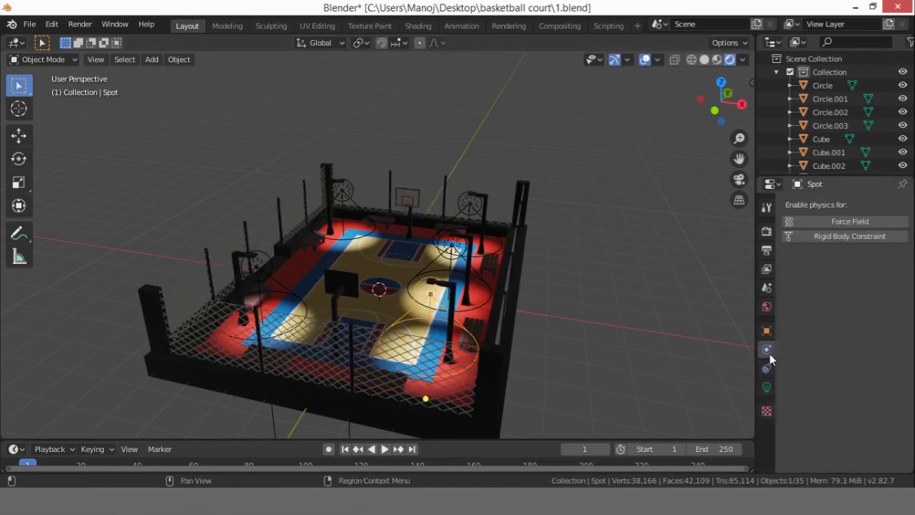
click(554, 295)
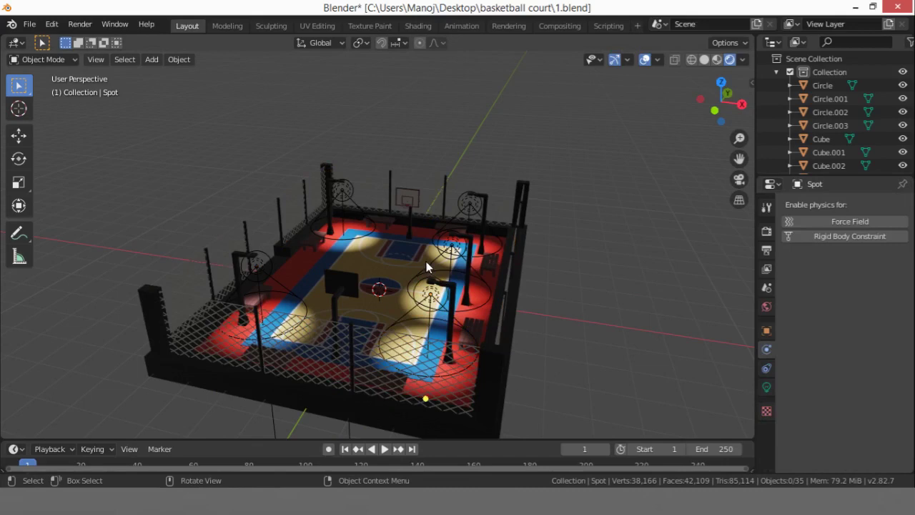
click(434, 301)
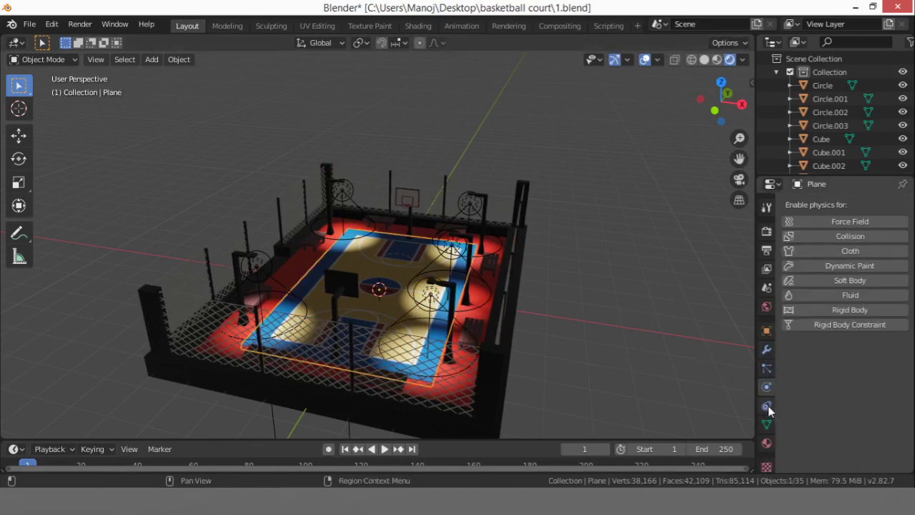
click(433, 301)
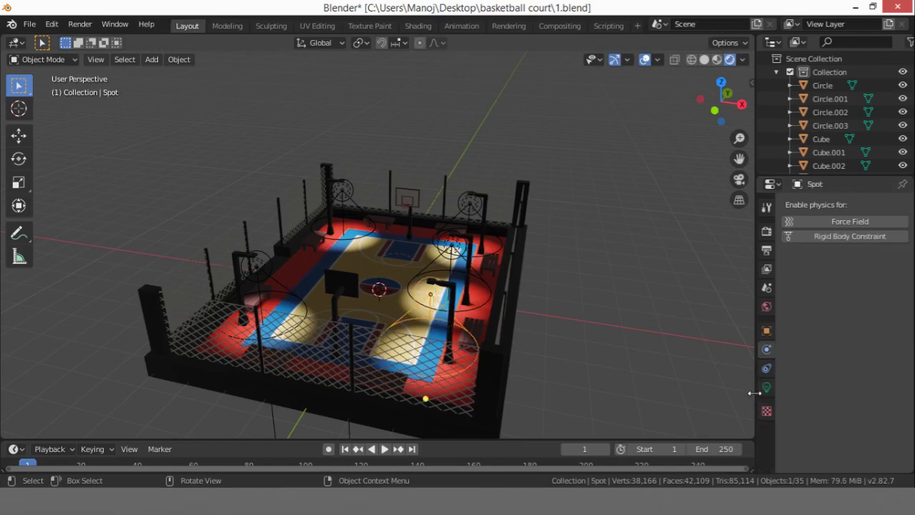
click(769, 387)
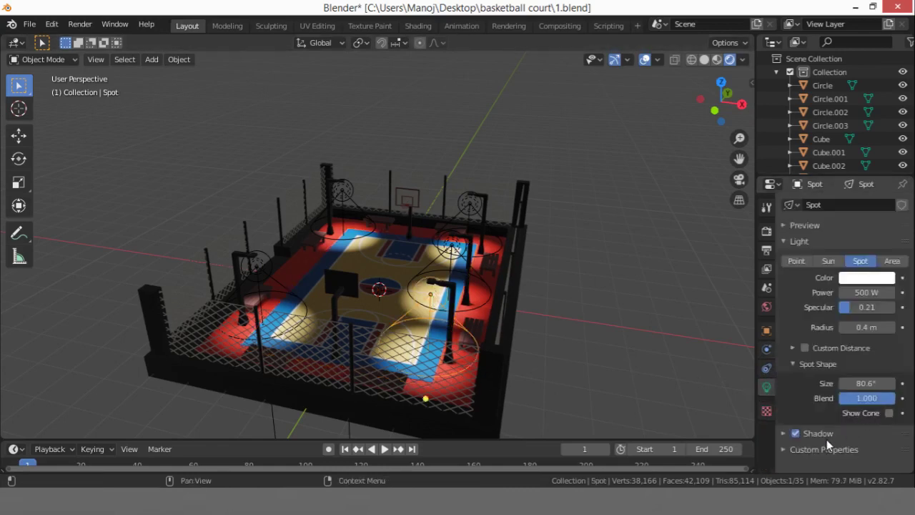
drag(865, 383, 896, 383)
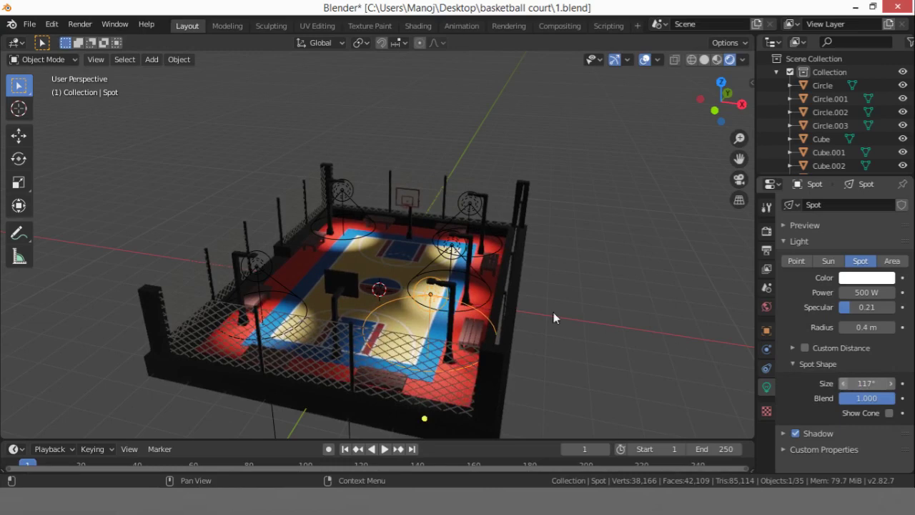
Set the spot size to 120° for the spot lights at the same sideline's middle and far corner lamp posts
click(450, 248)
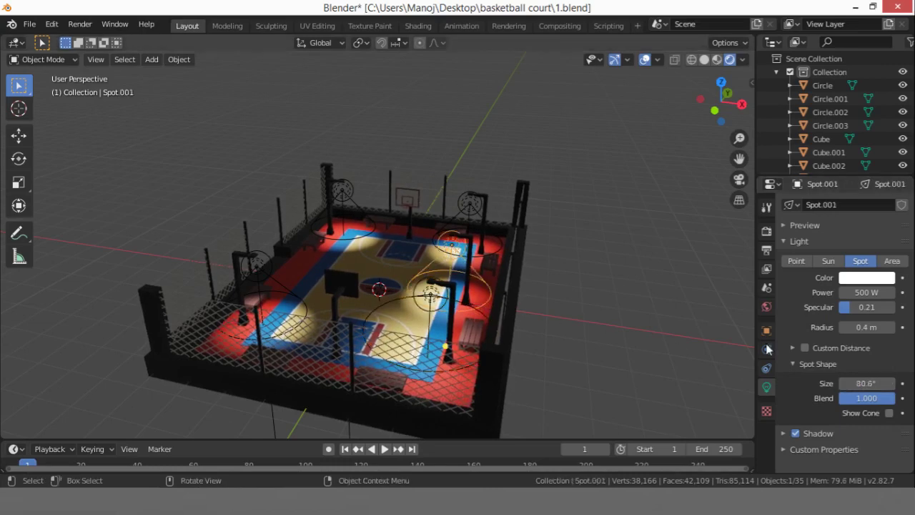
click(865, 384)
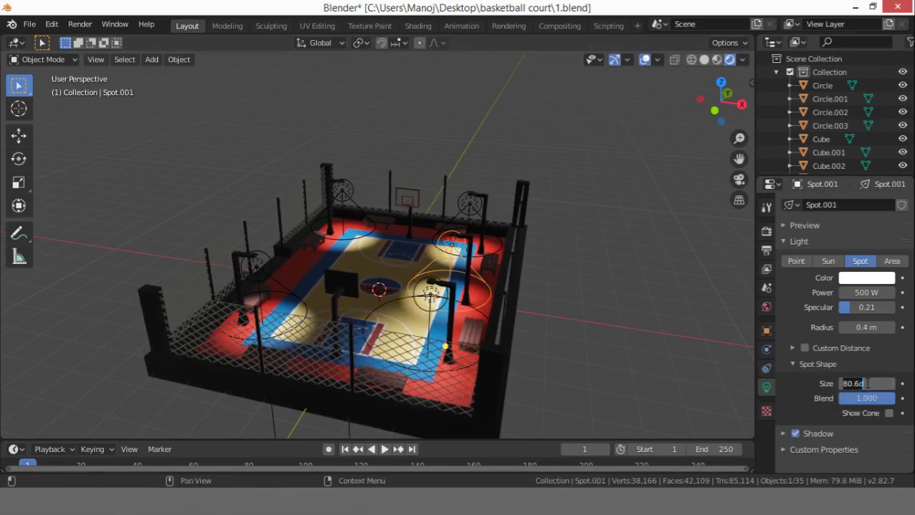
key(Return)
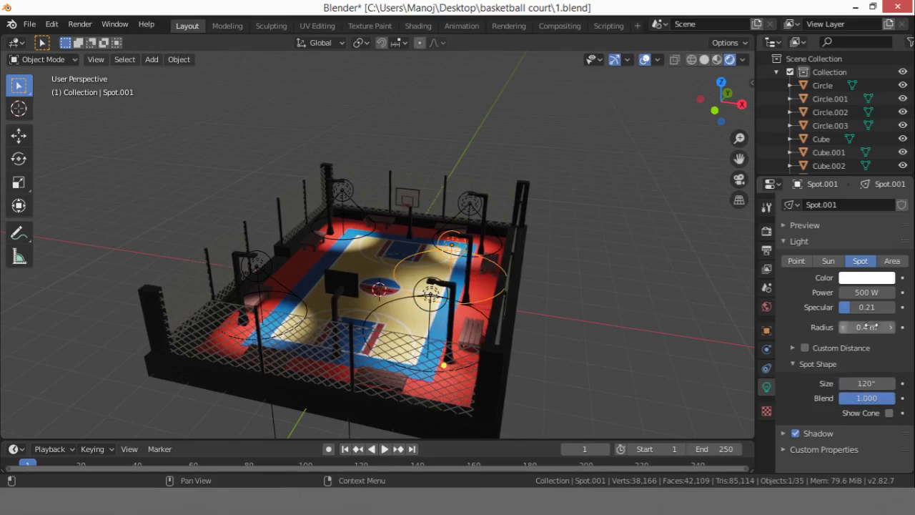
click(475, 206)
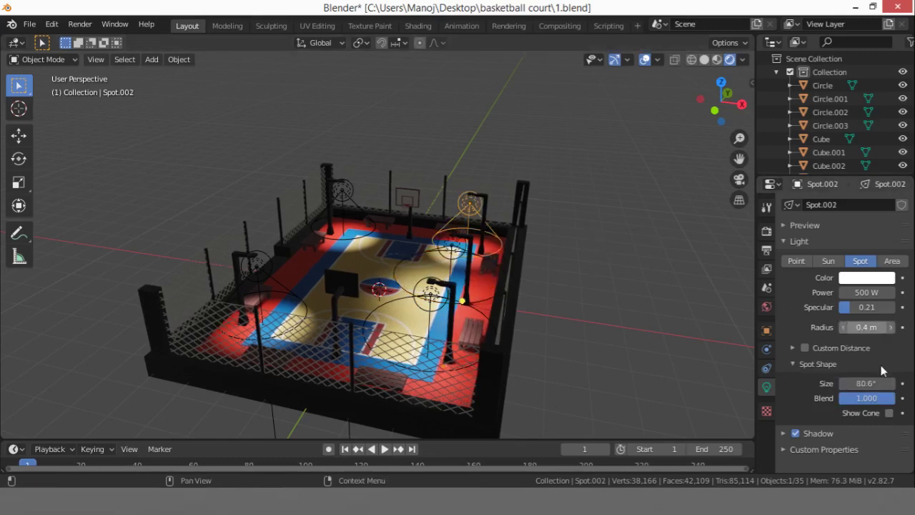
click(868, 384)
key(Return)
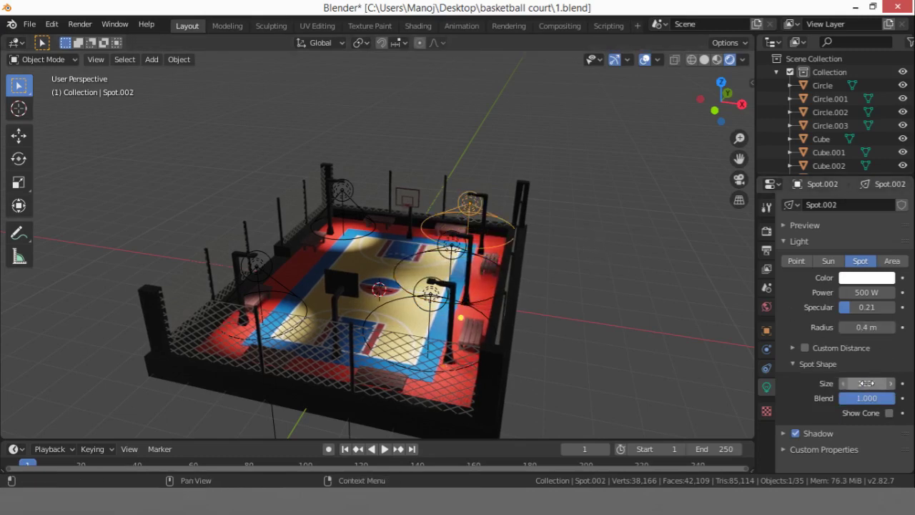
Set the spot size to 120° for both spot lights on the opposite sideline and clear the selection
click(349, 186)
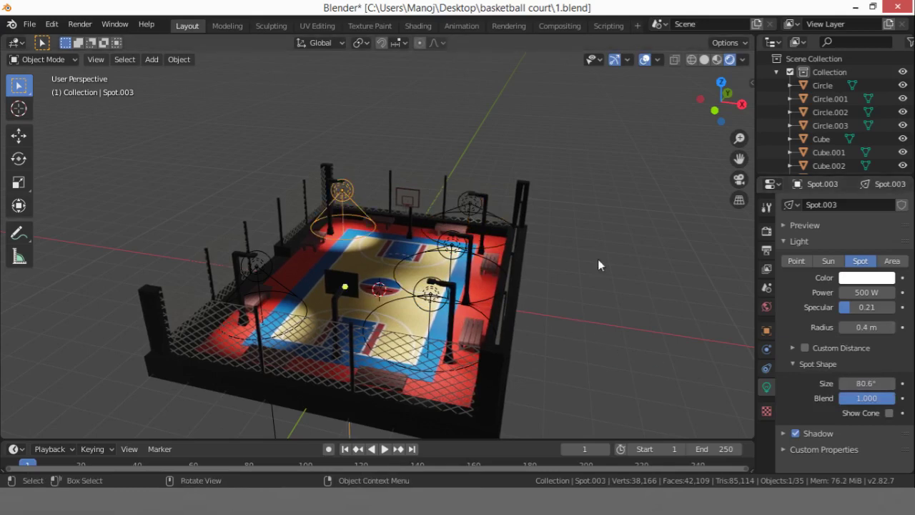
click(867, 384)
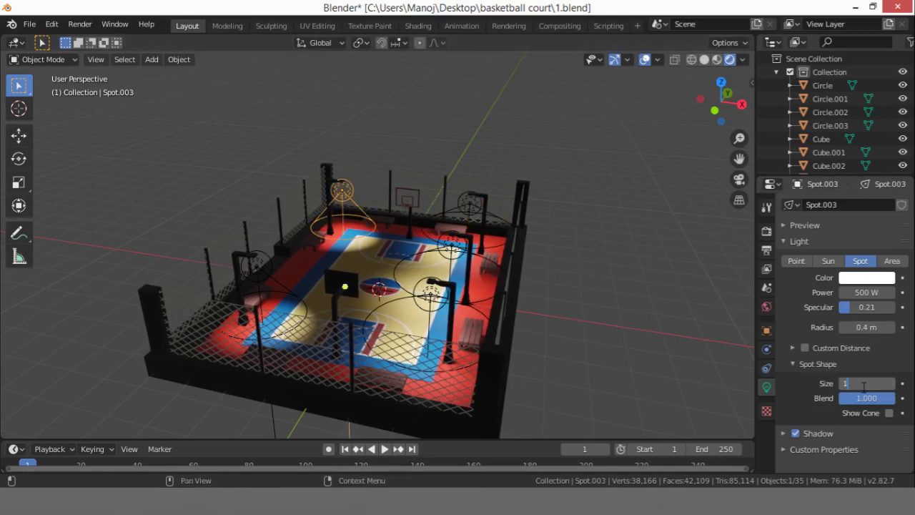
text(120)
key(Return)
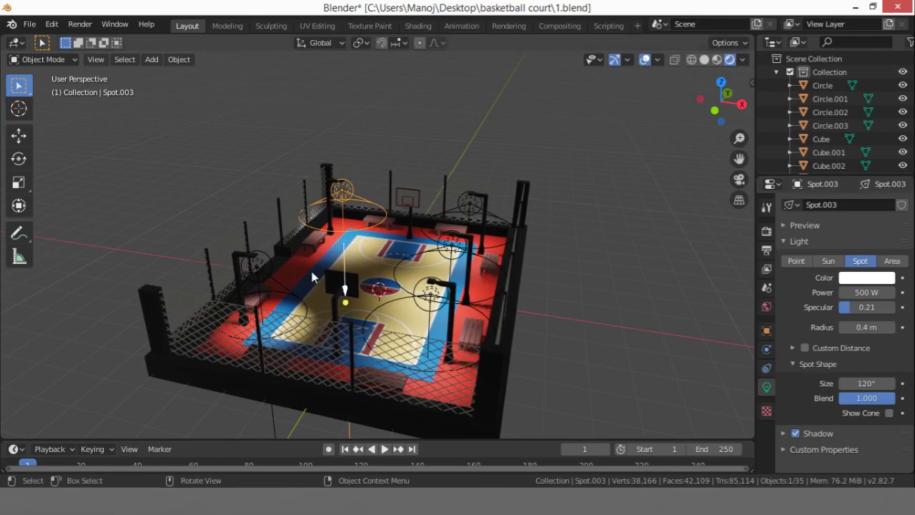
click(257, 270)
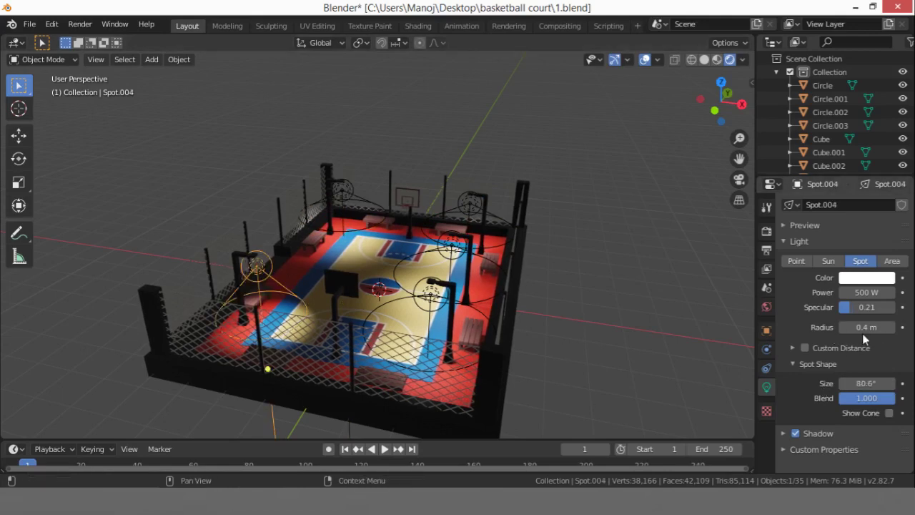
click(874, 387)
text(120)
key(Return)
click(520, 188)
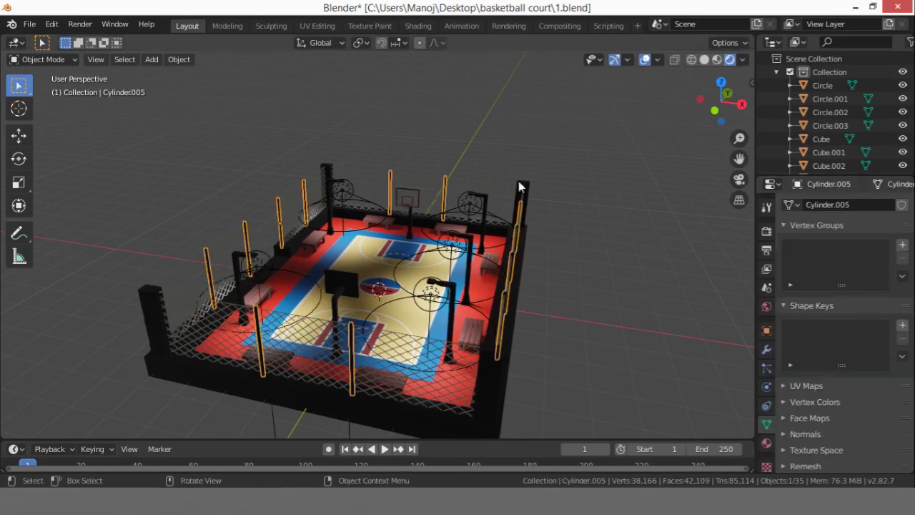
click(237, 145)
middle_drag(237, 145, 293, 266)
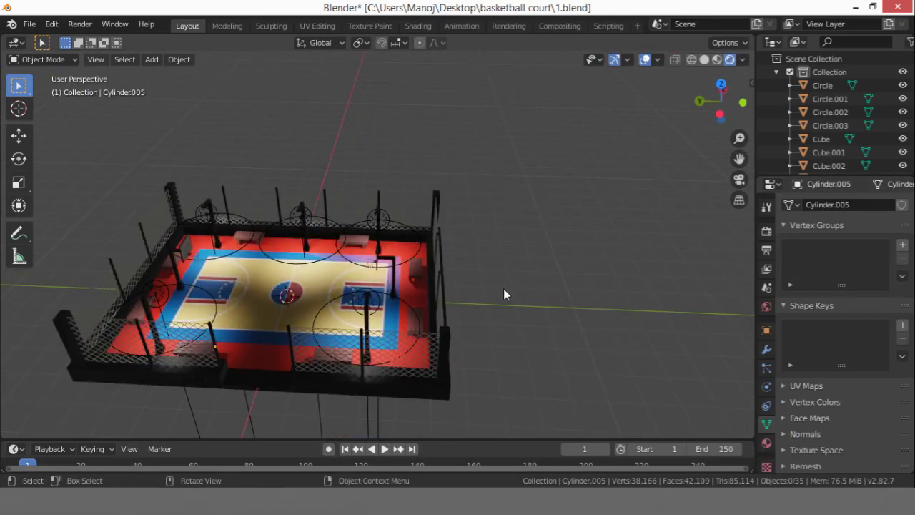